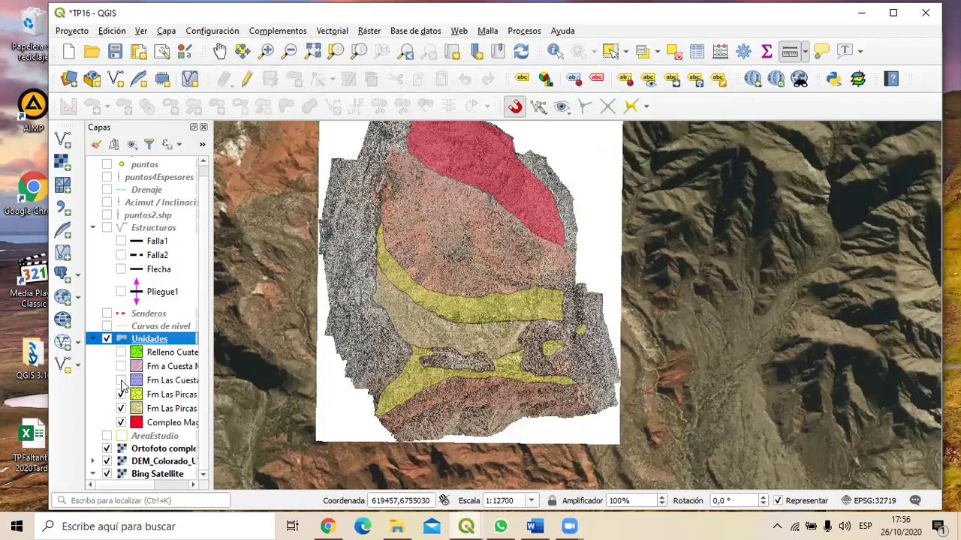
# Step: Show the Fm Las Cuesta Miembro a and Fm a Cuesta Miembro b categories of the Unidades layer
pyautogui.click(121, 381)
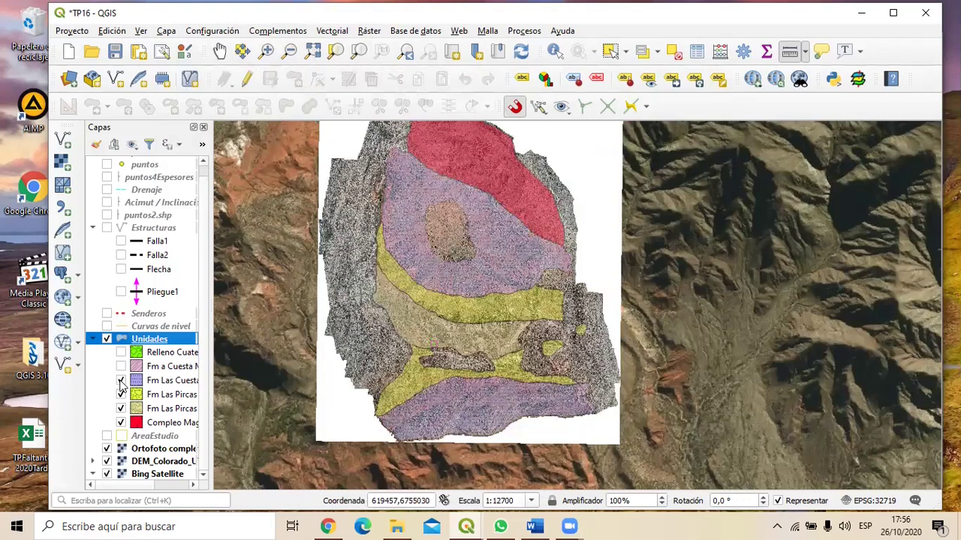
pyautogui.click(121, 367)
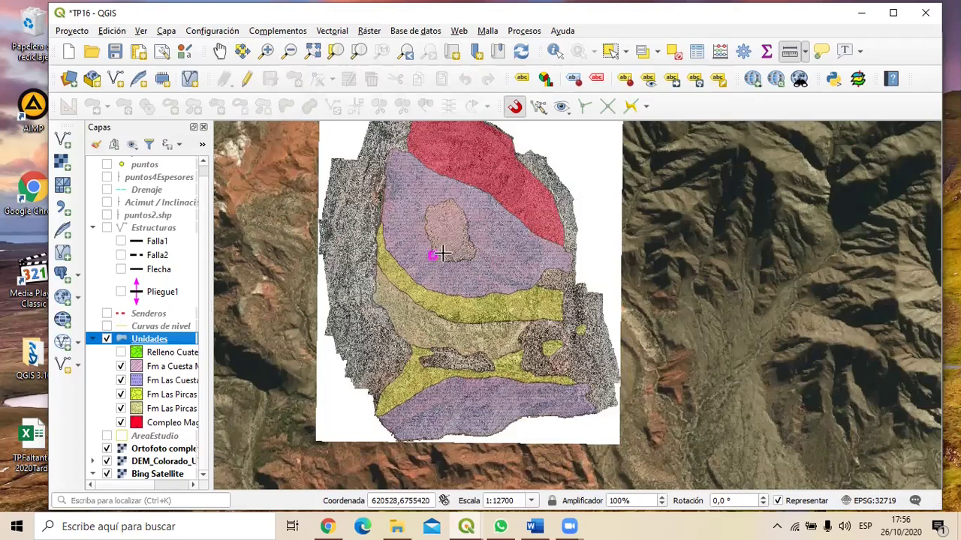
pyautogui.scroll(4, 439, 253)
pyautogui.moveTo(457, 247); pyautogui.dragTo(495, 348)
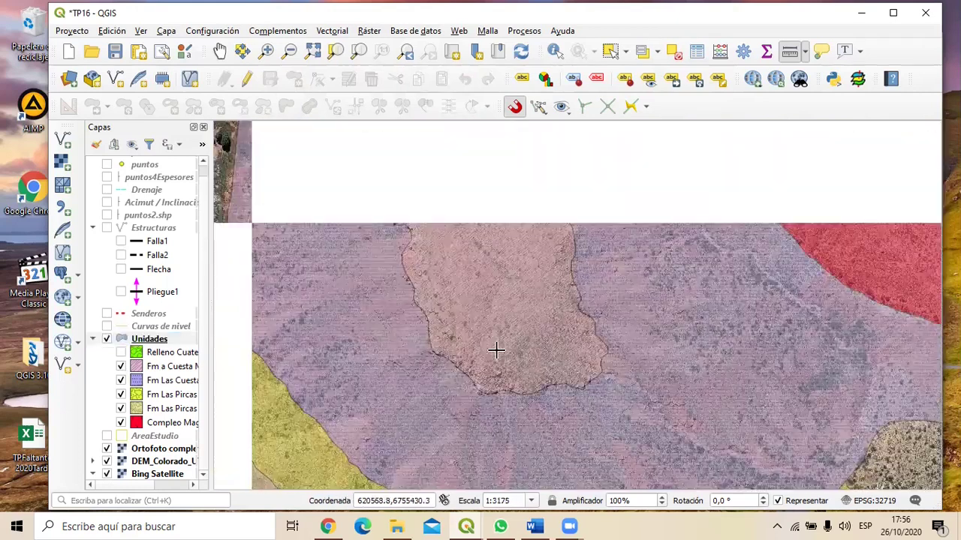
# Step: Hide the Unidades layer and show it again to compare the central Miembro b outcrop with the orthophoto
pyautogui.click(109, 340)
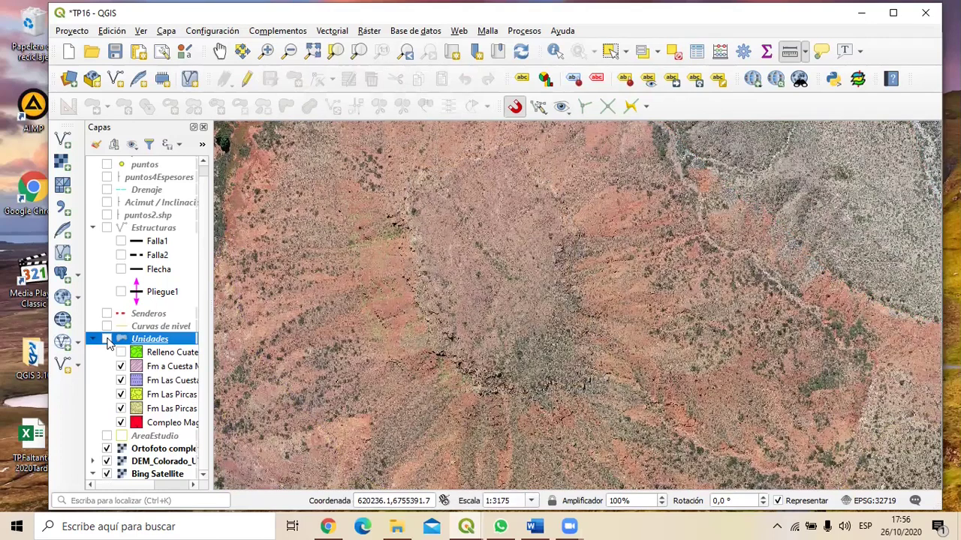
pyautogui.click(107, 339)
pyautogui.scroll(-1, 616, 301)
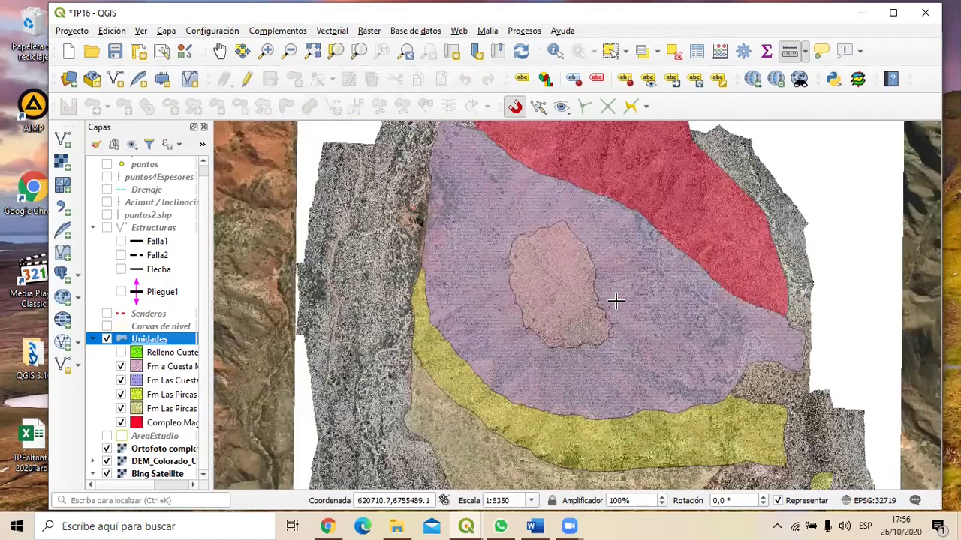
pyautogui.scroll(-1, 616, 301)
pyautogui.moveTo(614, 297); pyautogui.dragTo(532, 281)
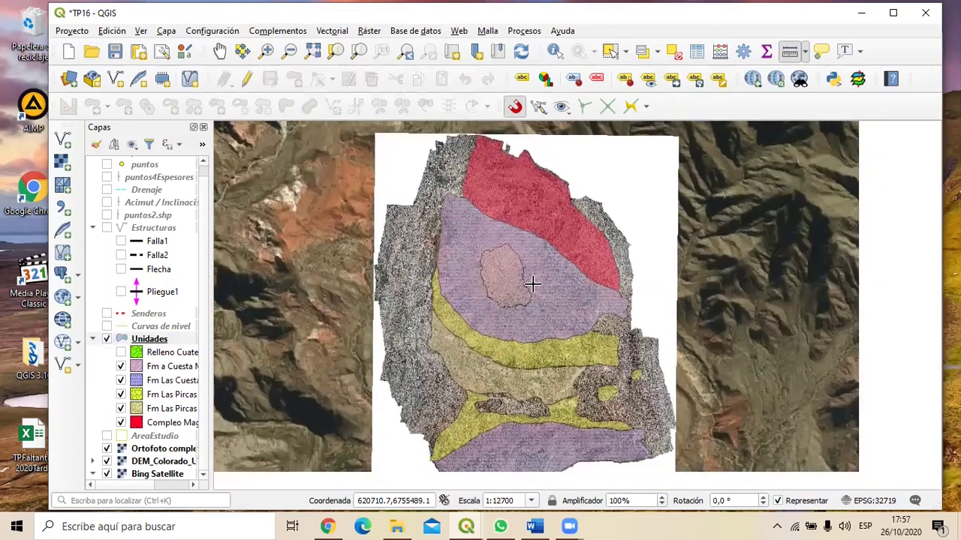
# Step: Show the Relleno Cuaternario category of the Unidades layer
pyautogui.click(120, 347)
pyautogui.click(120, 353)
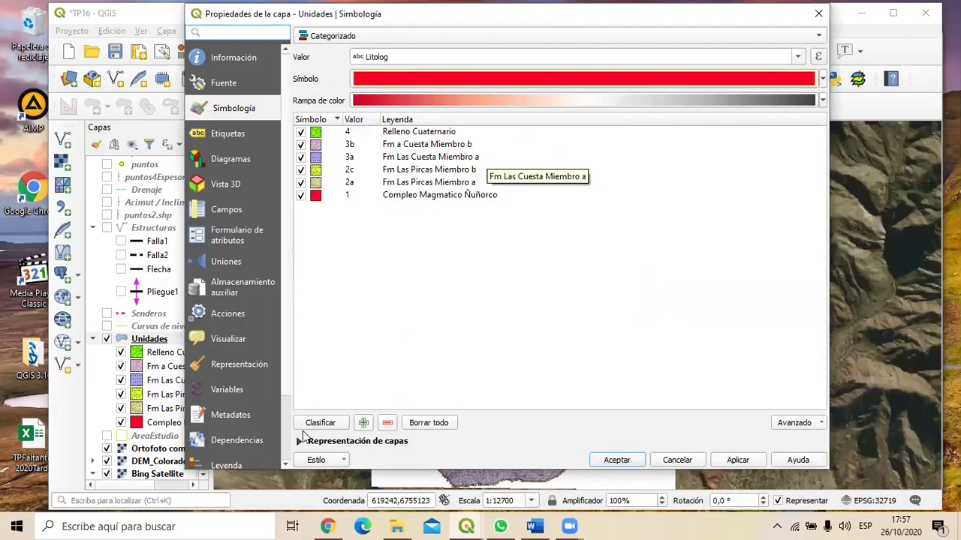
# Step: Save the Unidades layer style with all categories as the QML file EstiloTP16-1, replacing the existing file, and accept the layer properties
pyautogui.click(343, 461)
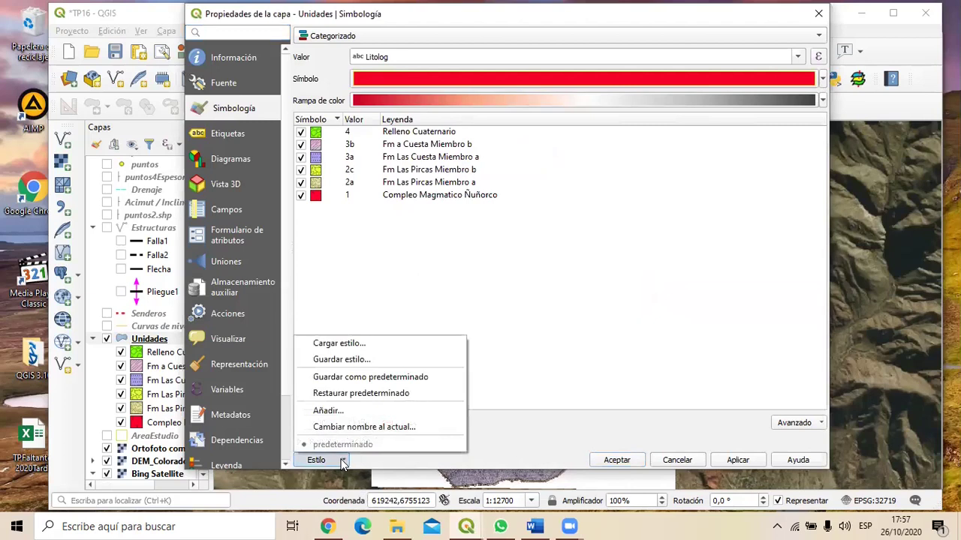
pyautogui.click(342, 361)
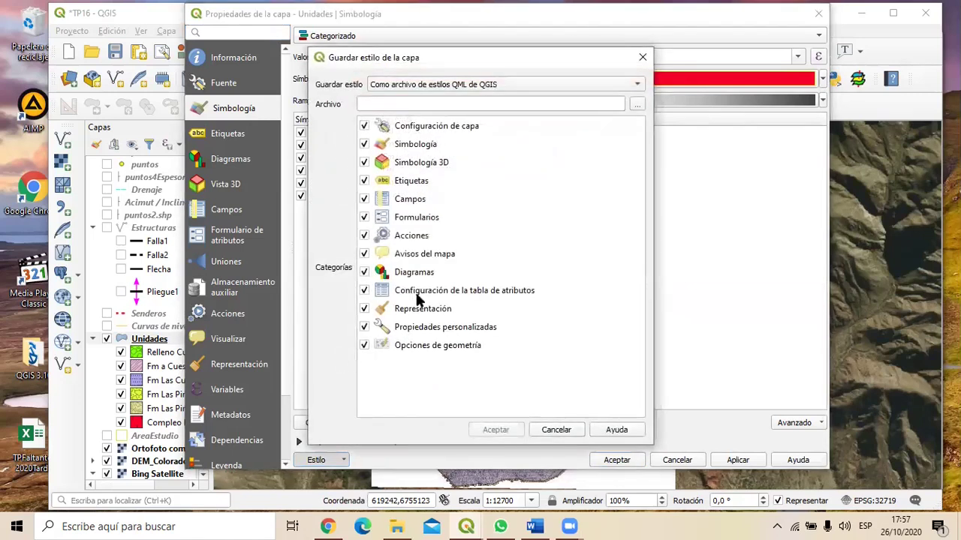
pyautogui.click(637, 104)
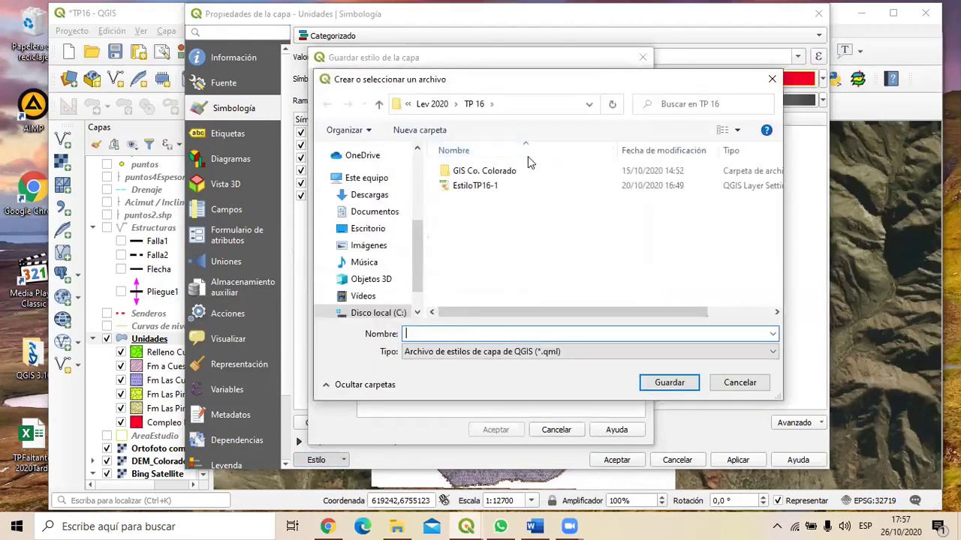
pyautogui.click(470, 192)
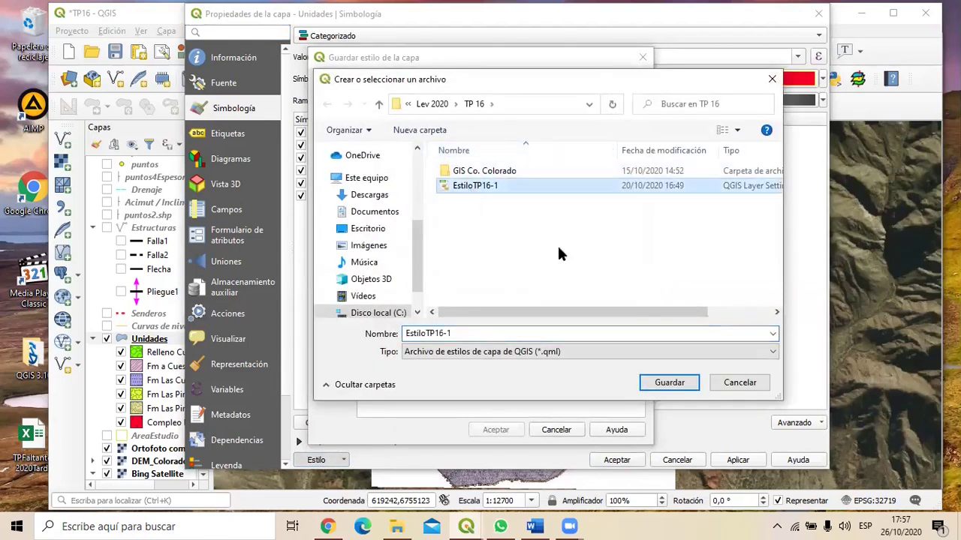
pyautogui.click(673, 383)
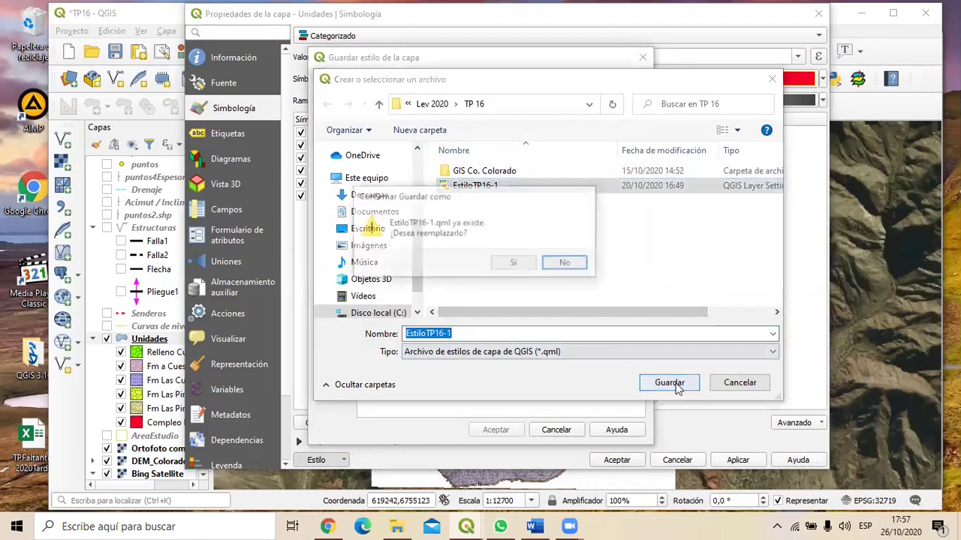
pyautogui.click(520, 264)
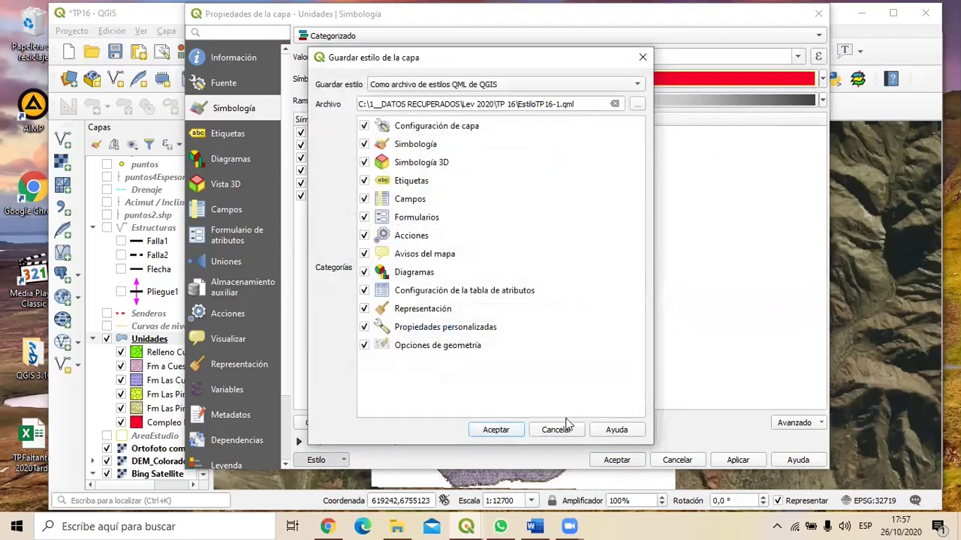
pyautogui.click(497, 430)
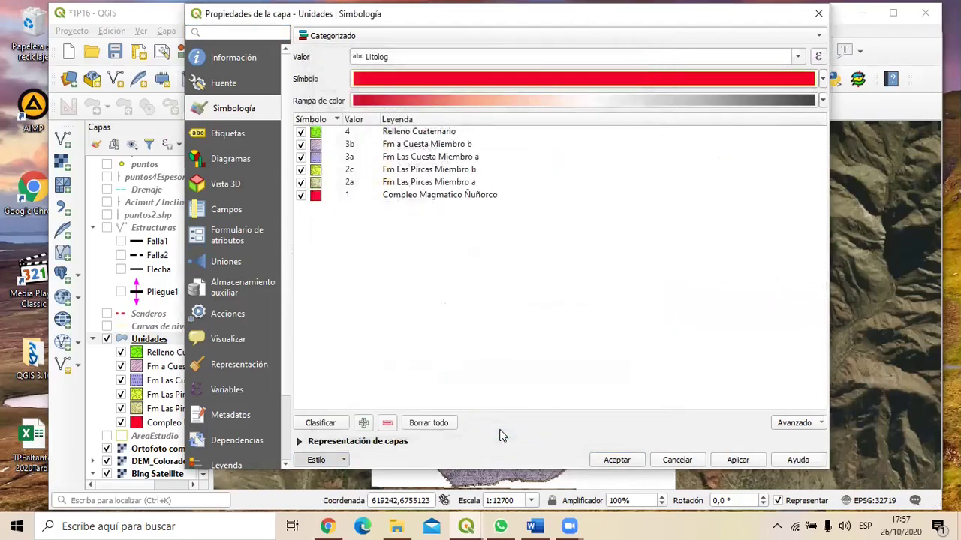
pyautogui.click(615, 460)
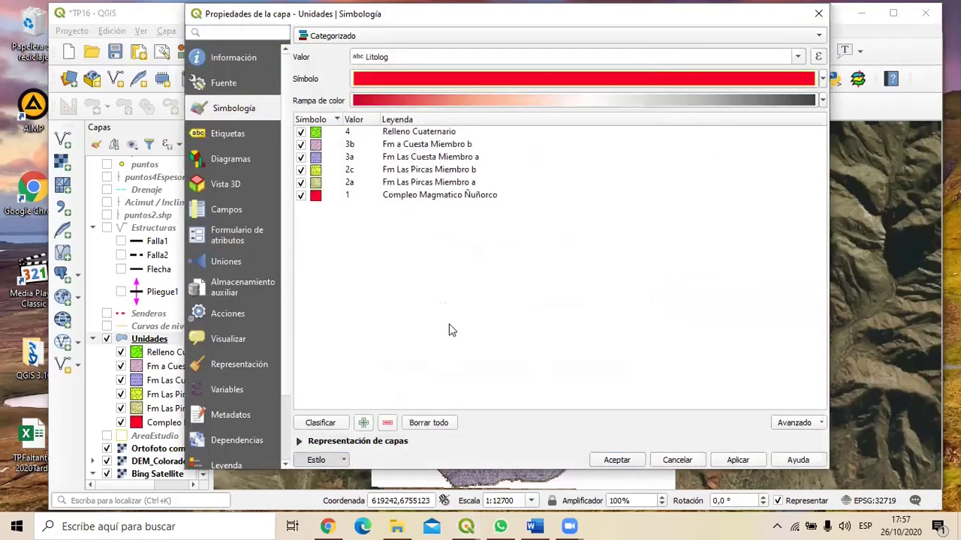
pyautogui.click(617, 460)
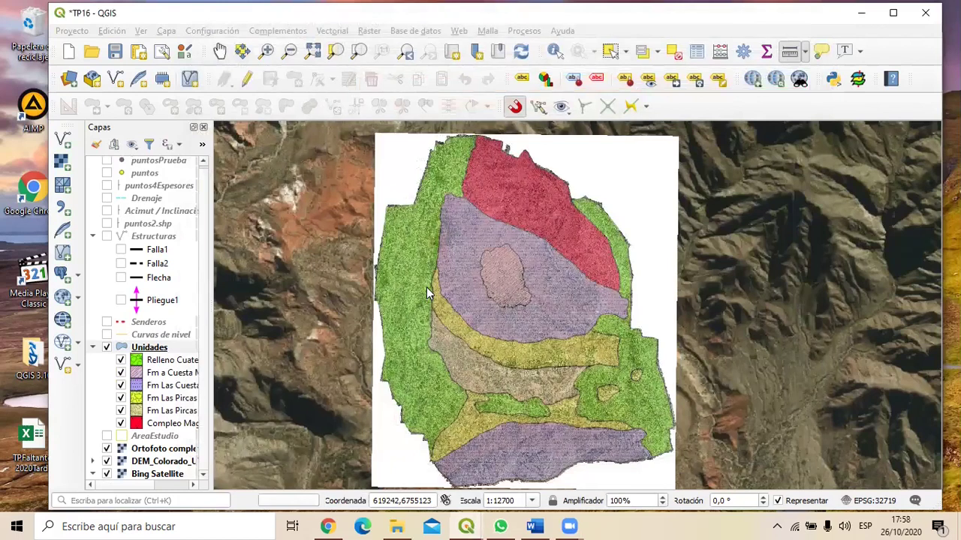
pyautogui.click(426, 287)
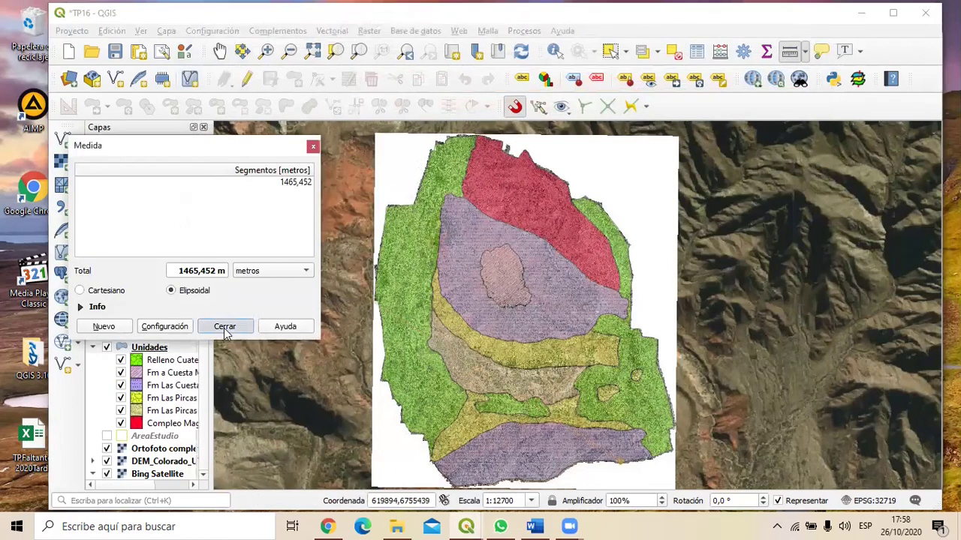
pyautogui.click(224, 326)
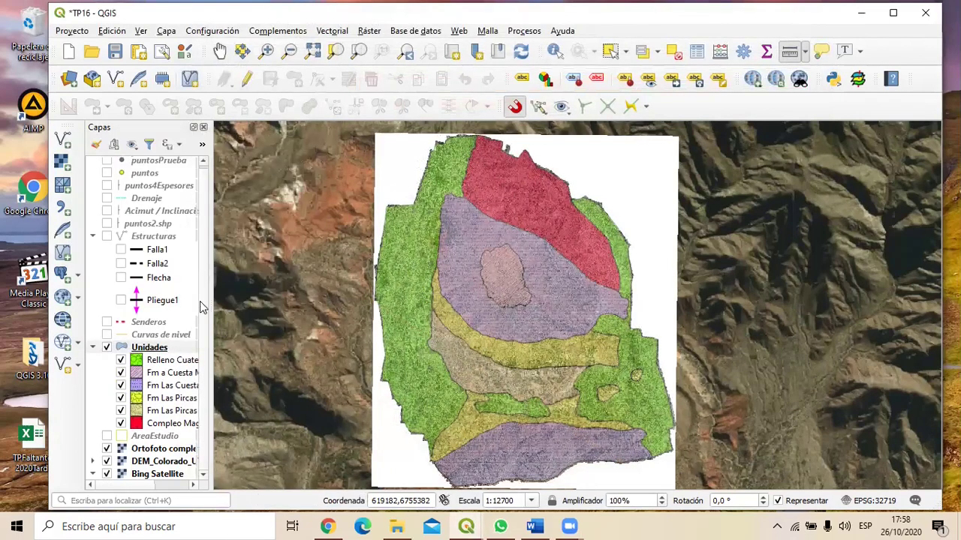
# Step: Hide the Unidades layer and show the Curvas de nivel, Senderos and Drenaje layers over the orthophoto
pyautogui.click(107, 347)
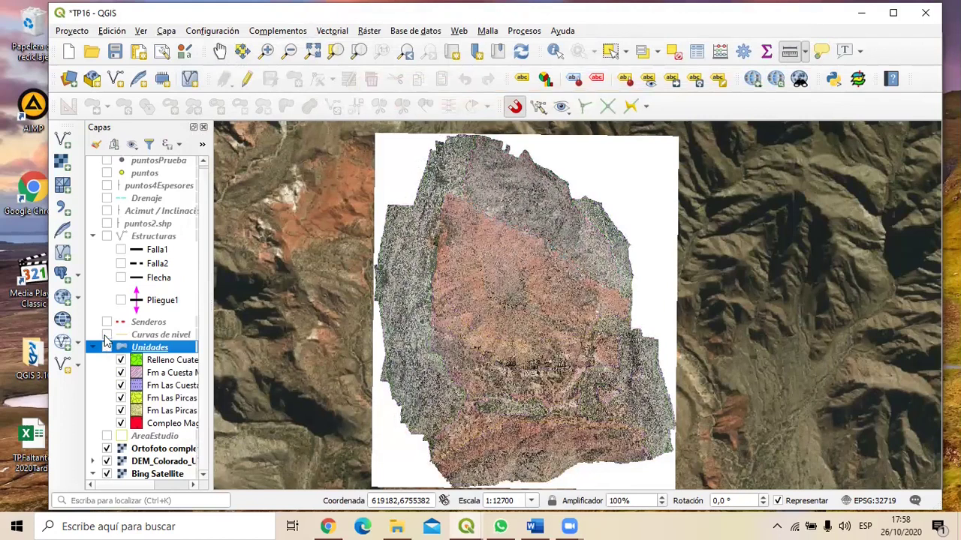
pyautogui.click(108, 334)
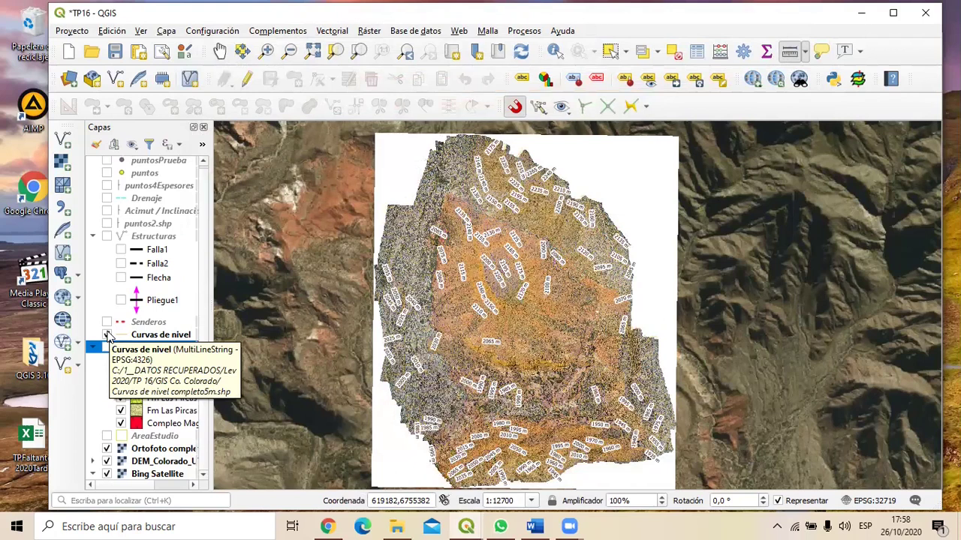
pyautogui.click(106, 323)
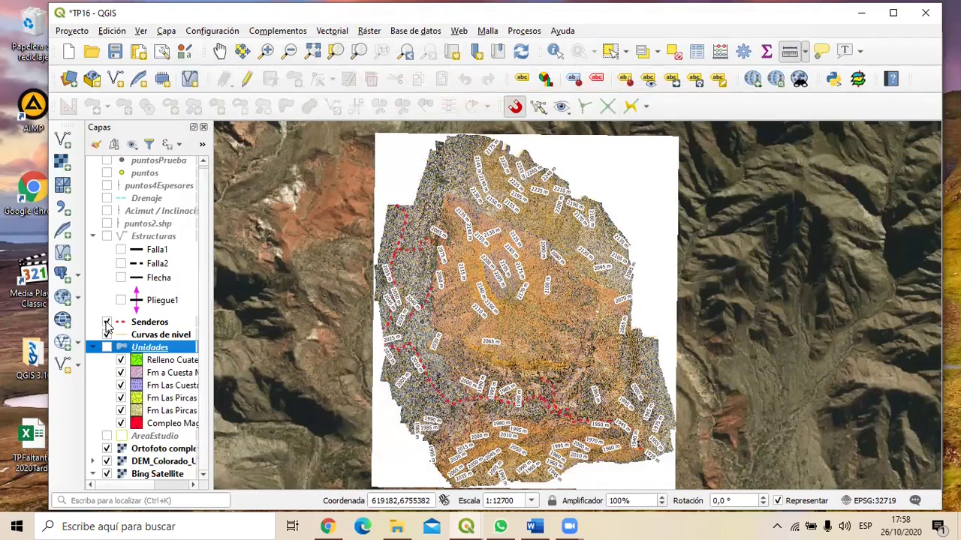
pyautogui.moveTo(140, 198); pyautogui.dragTo(121, 309)
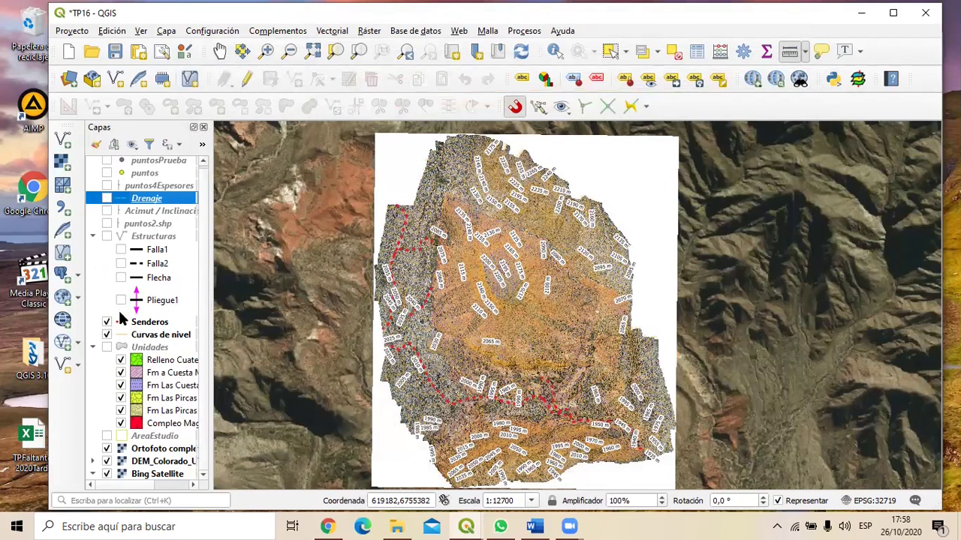
pyautogui.moveTo(140, 199); pyautogui.dragTo(122, 316)
pyautogui.click(107, 198)
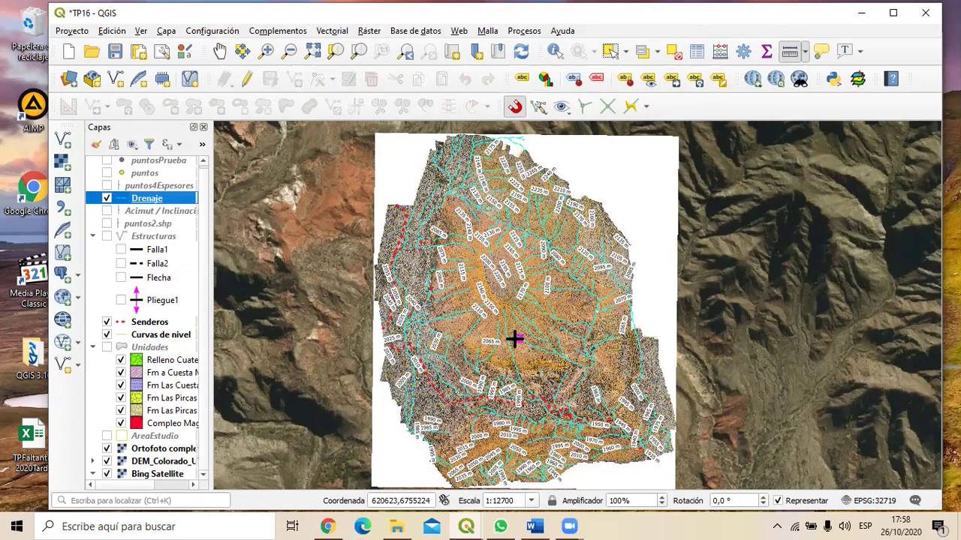
pyautogui.scroll(1, 514, 339)
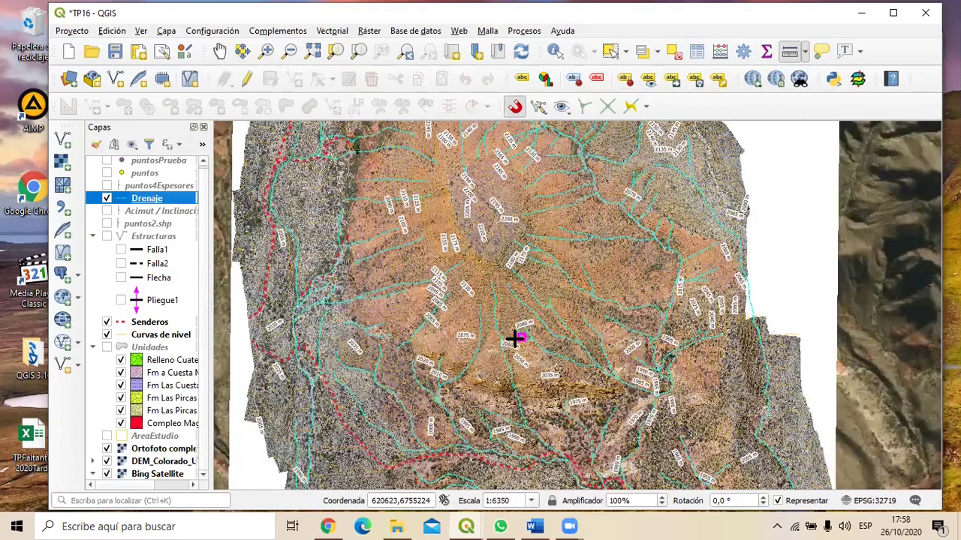
pyautogui.scroll(1, 514, 339)
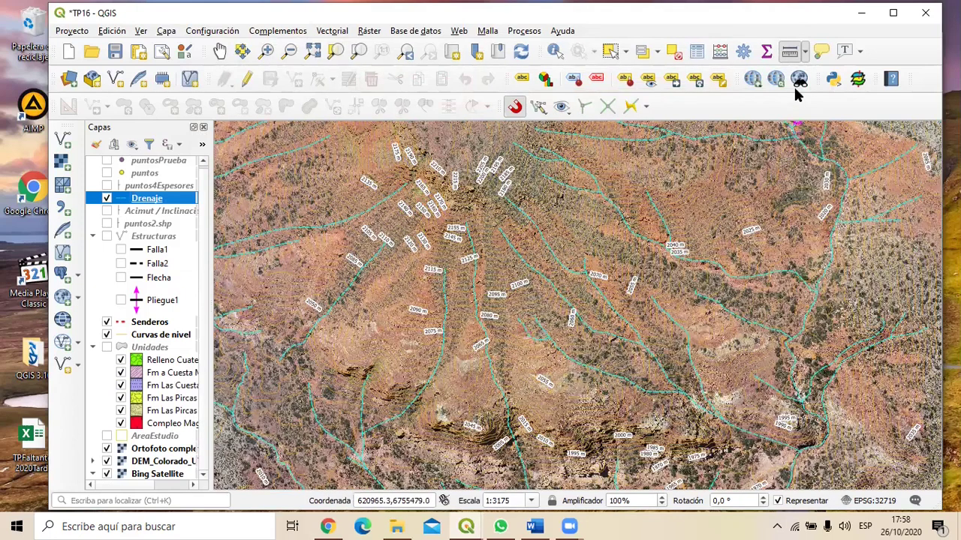
# Step: Move the QGIS window aside, close the TP 16 folder window behind it, and bring the QGIS window back into place
pyautogui.moveTo(826, 13); pyautogui.dragTo(809, 14)
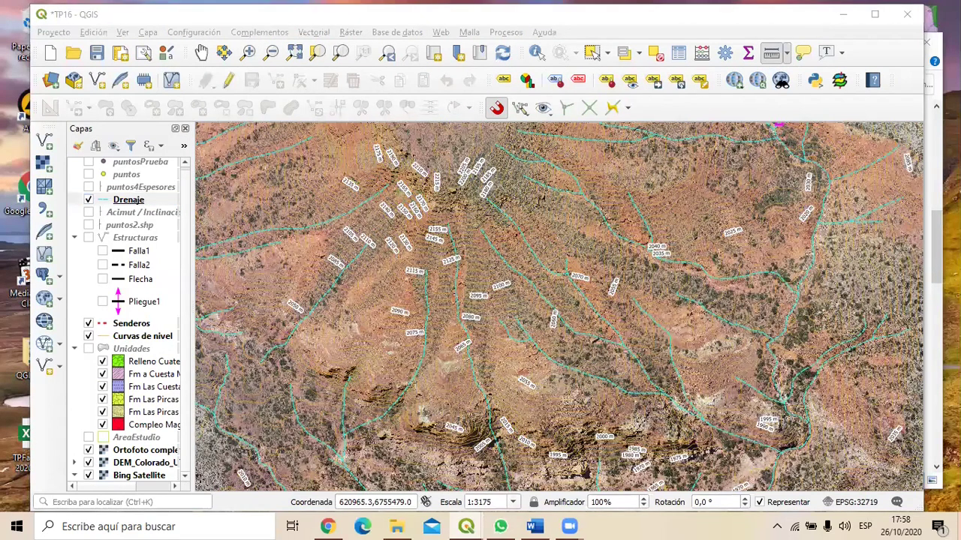
pyautogui.moveTo(751, 13); pyautogui.dragTo(669, 161)
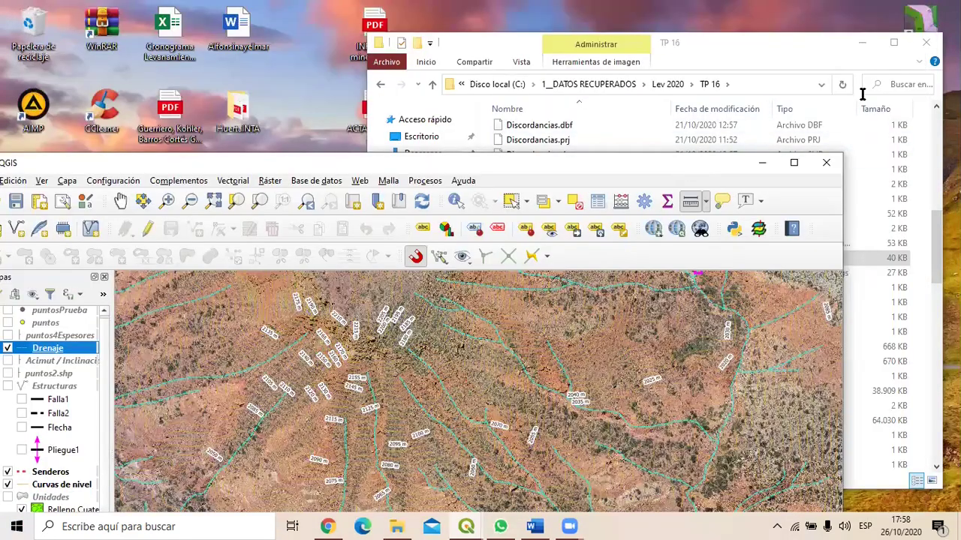
pyautogui.moveTo(688, 43); pyautogui.dragTo(592, 41)
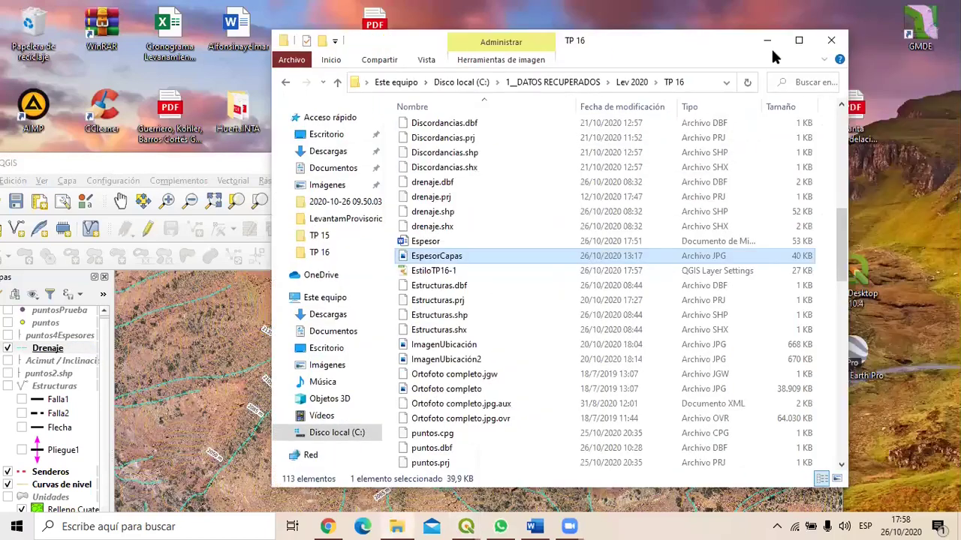
pyautogui.click(831, 42)
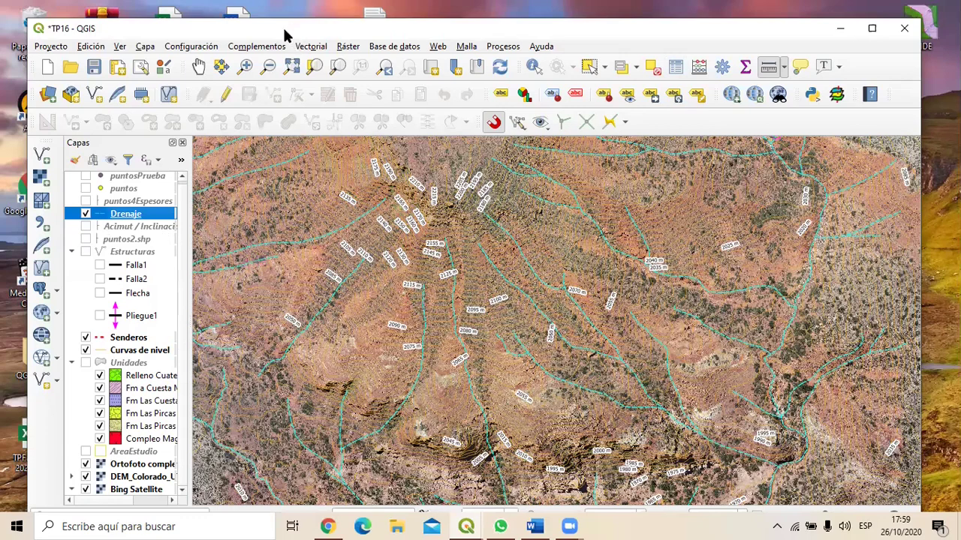
pyautogui.moveTo(279, 28); pyautogui.dragTo(272, 19)
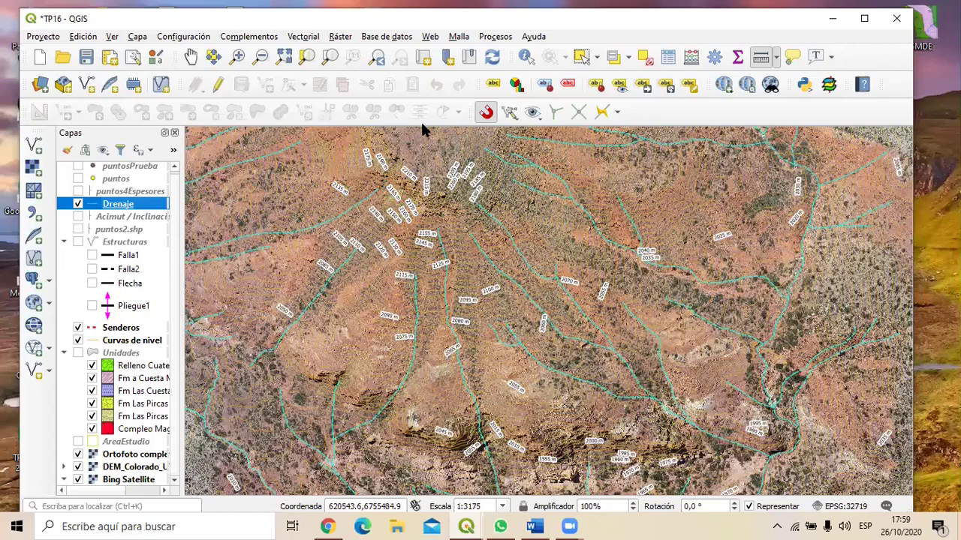
# Step: Show the puntos layer and hide Curvas de nivel so the points can be examined against the orthophoto
pyautogui.click(79, 178)
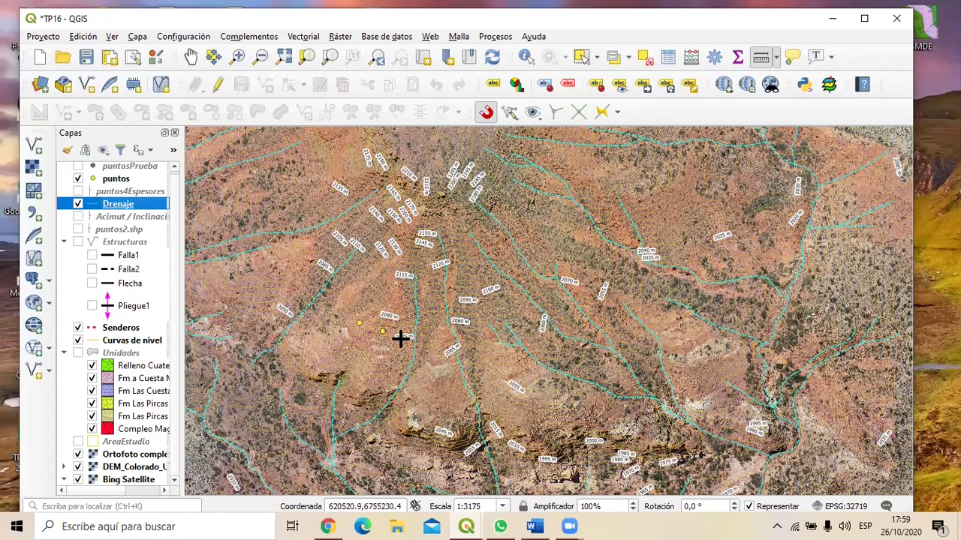
pyautogui.scroll(1, 394, 353)
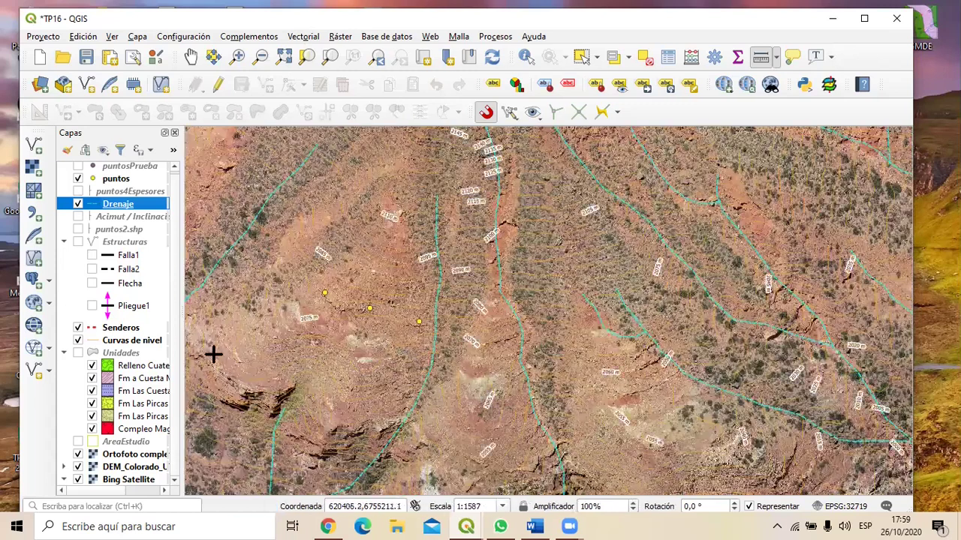
pyautogui.click(79, 340)
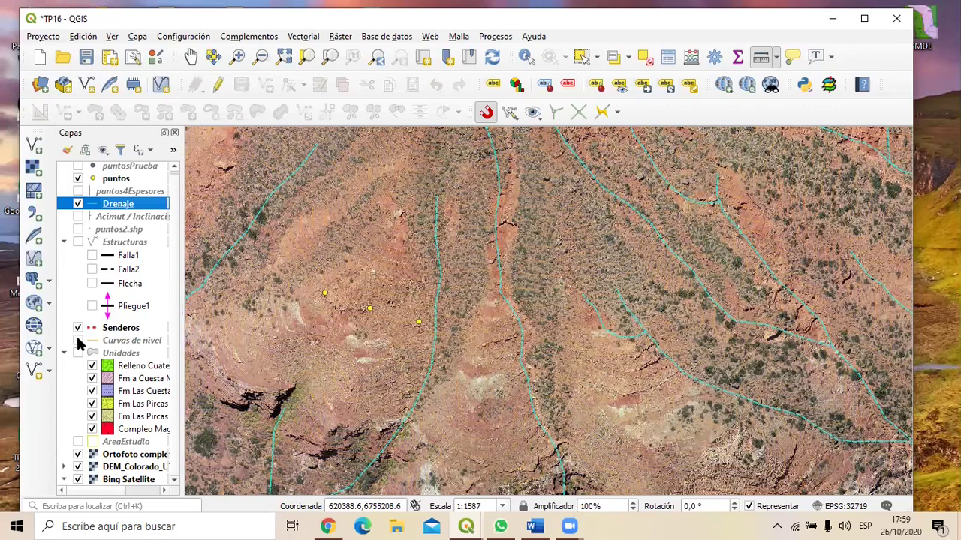
pyautogui.scroll(1, 415, 314)
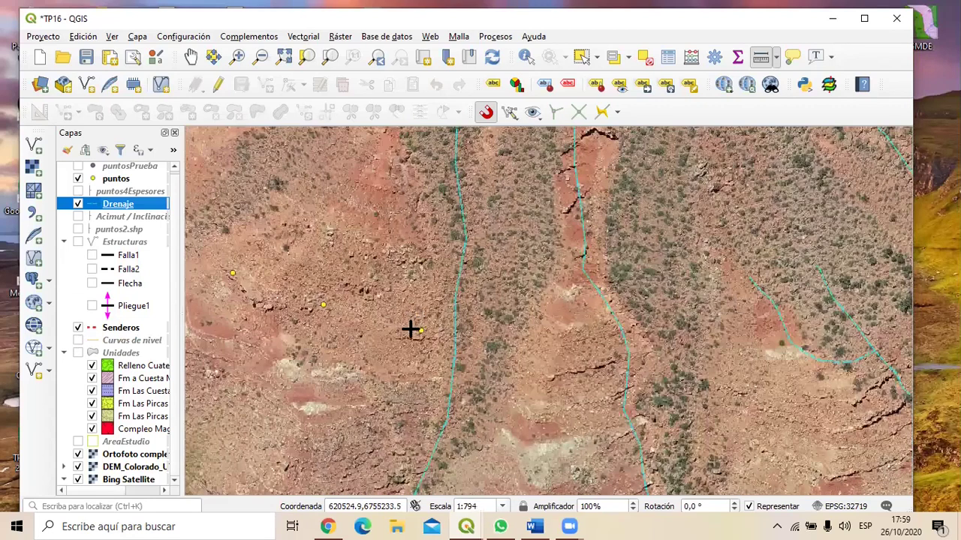
pyautogui.moveTo(351, 324); pyautogui.dragTo(384, 309)
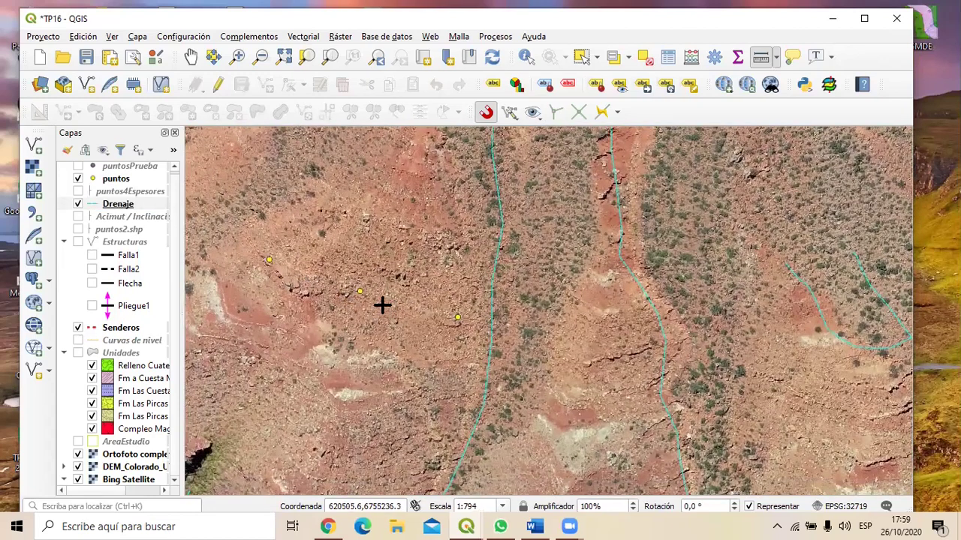
# Step: Identify the DEM_Colorado_UTM elevation at the westernmost point of the puntos layer
pyautogui.scroll(-1, 383, 304)
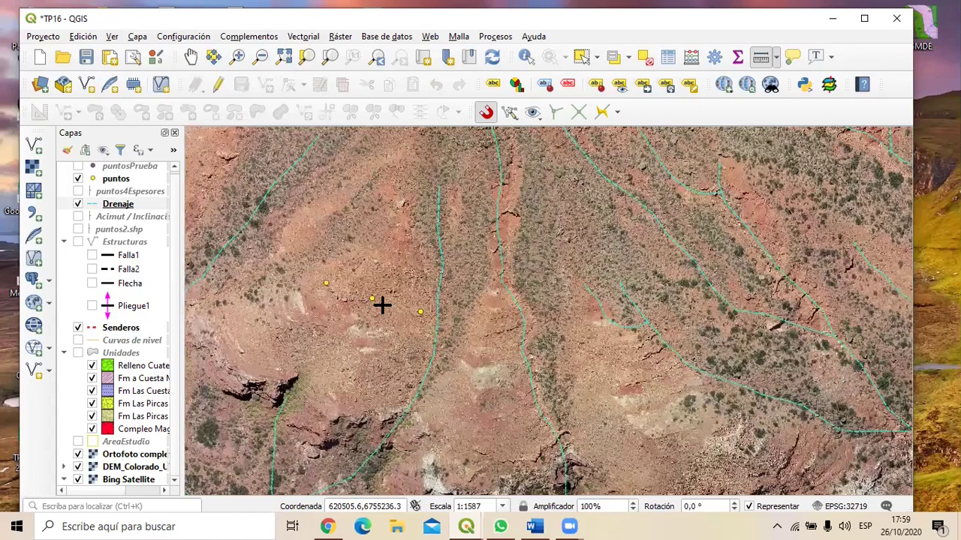
pyautogui.click(108, 181)
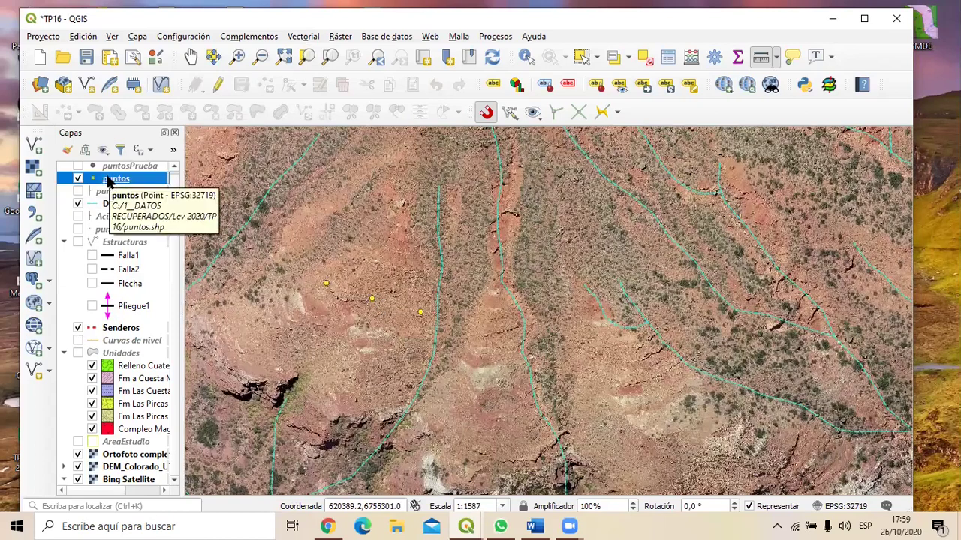
pyautogui.click(127, 467)
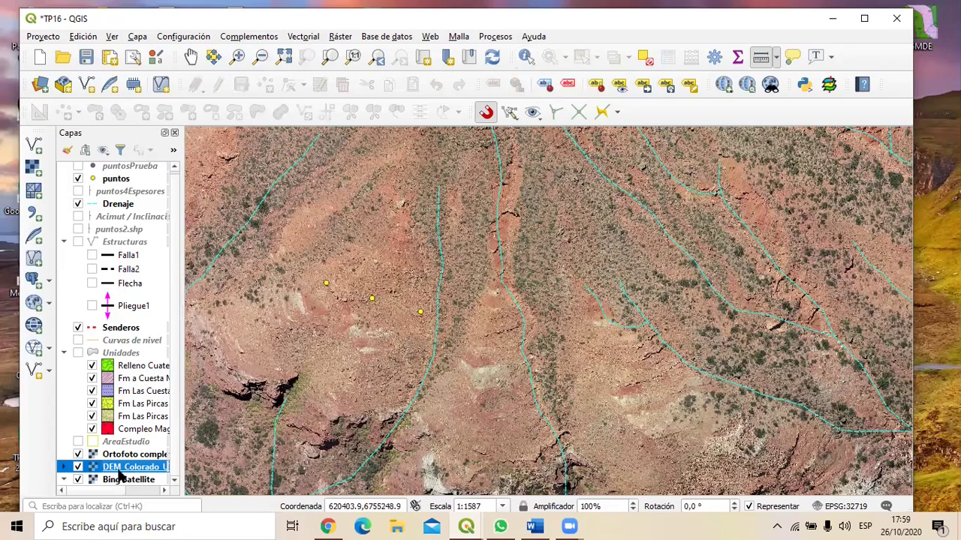
pyautogui.moveTo(125, 472); pyautogui.dragTo(125, 471)
pyautogui.click(525, 60)
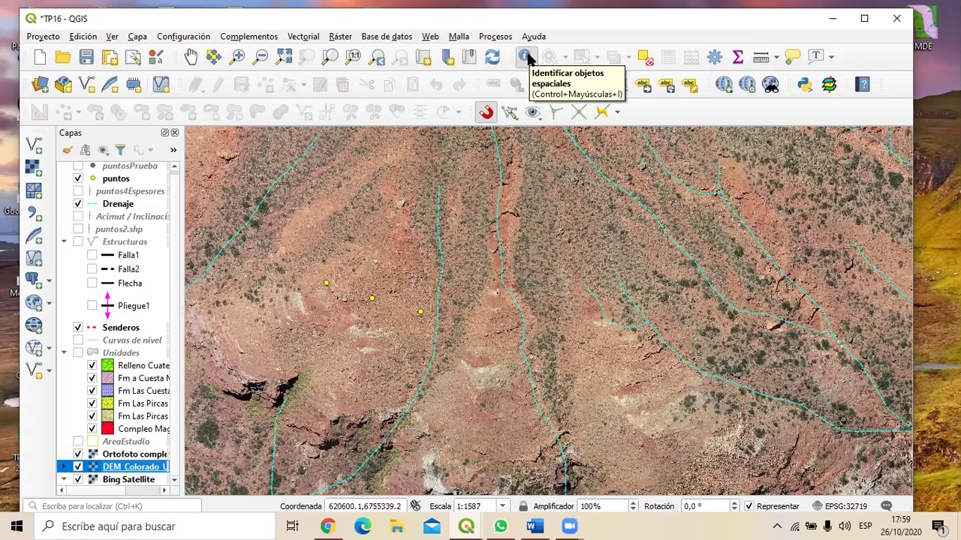
pyautogui.click(328, 284)
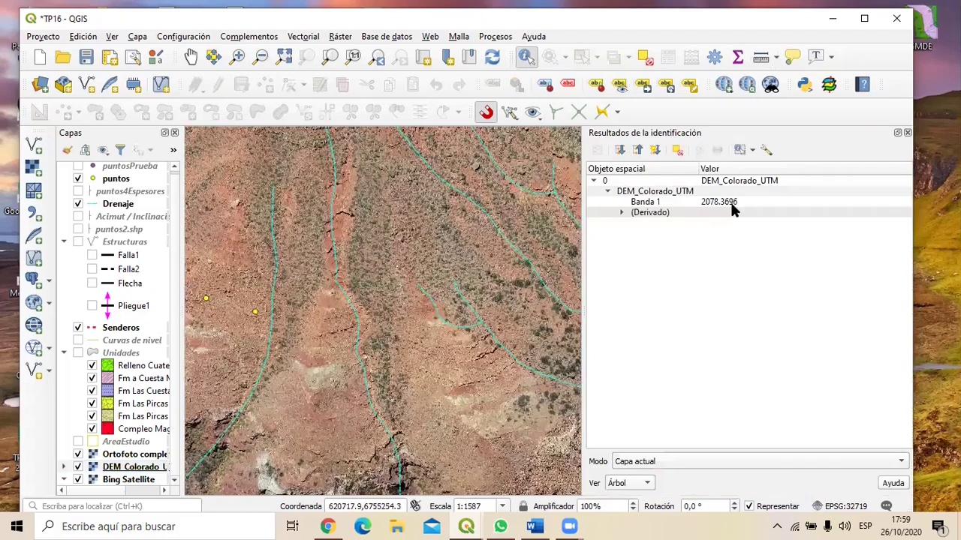
# Step: Identify the DEM_Colorado_UTM elevation at the easternmost point of the puntos layer and close the identification results
pyautogui.click(259, 314)
pyautogui.click(906, 133)
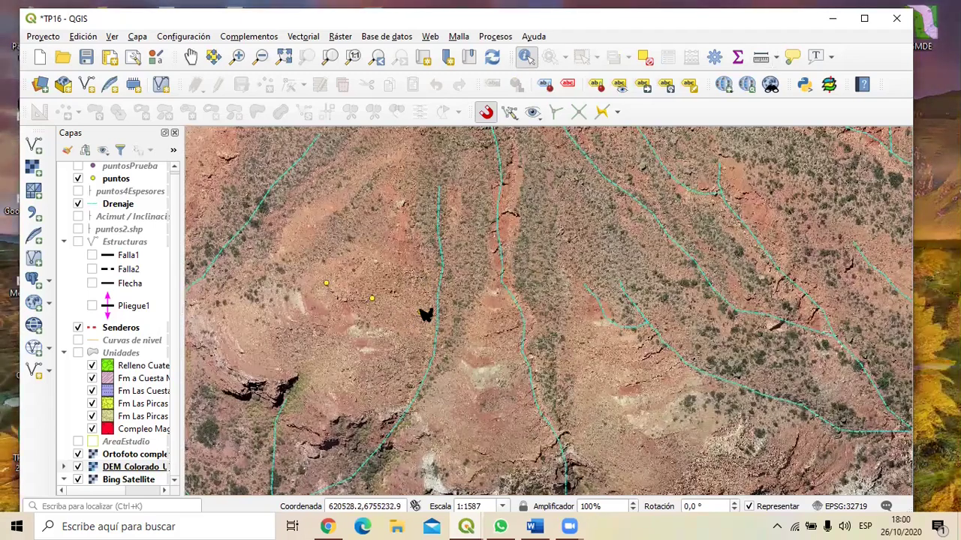
pyautogui.click(425, 316)
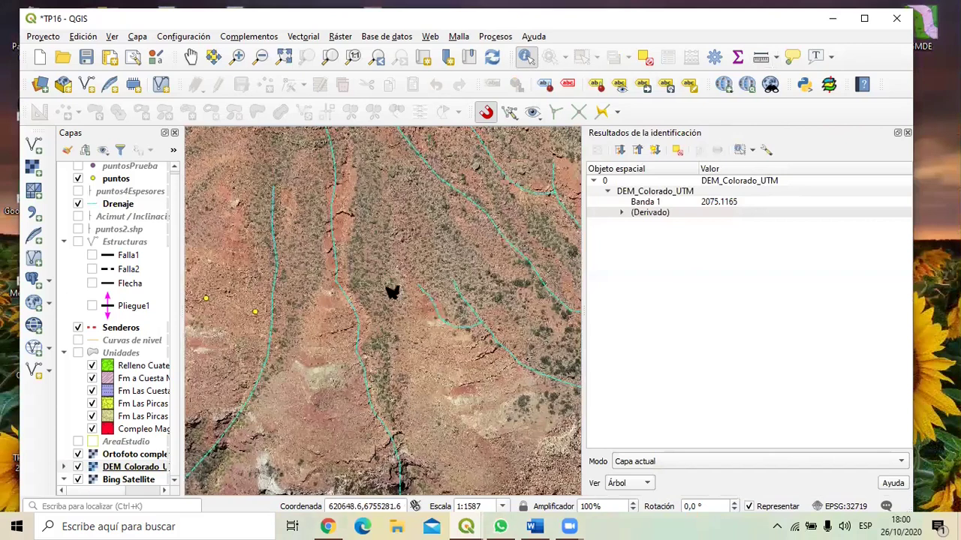
pyautogui.click(907, 133)
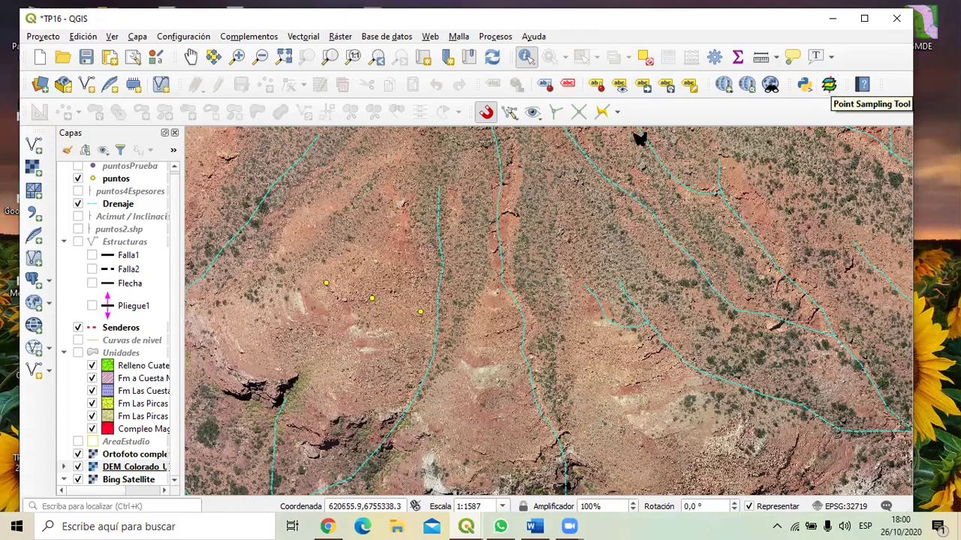
# Step: Set up the Point Sampling Tool on the puntos layer to extract the point id and DEM_Colorado_UTM Banda 1 values
pyautogui.click(250, 37)
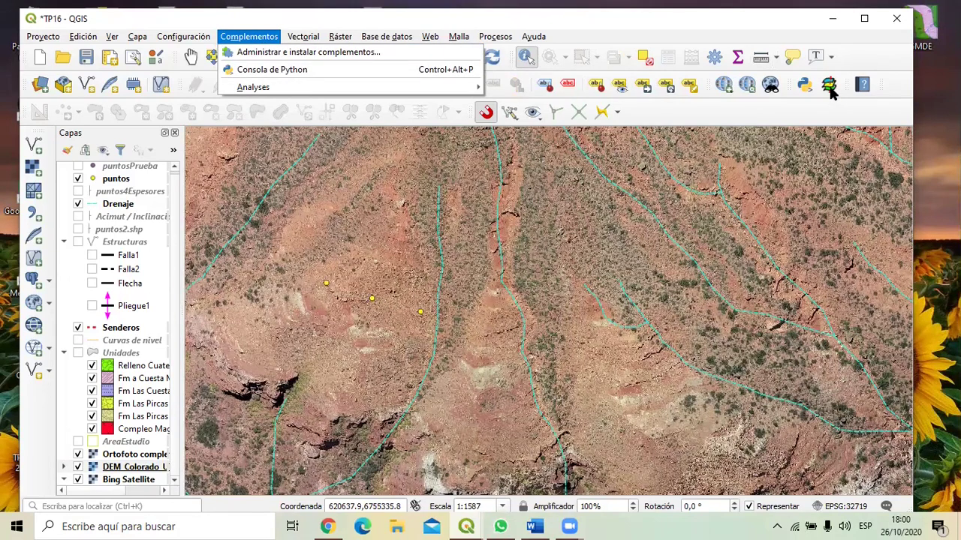
pyautogui.click(644, 30)
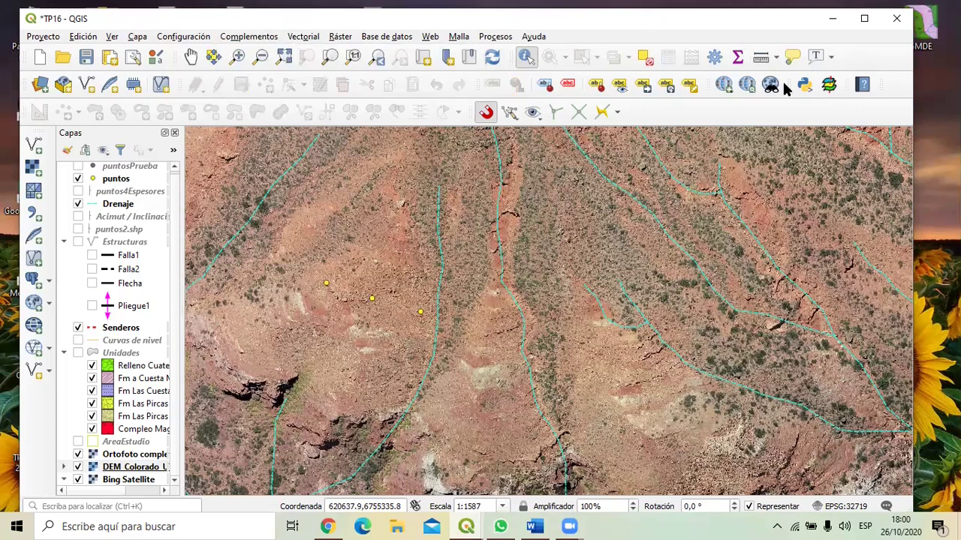
pyautogui.click(830, 87)
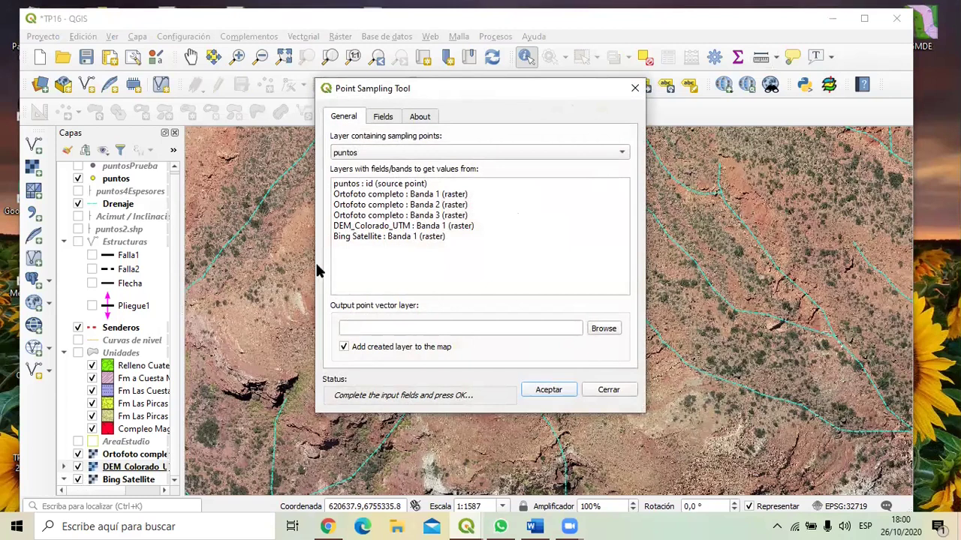
pyautogui.click(375, 186)
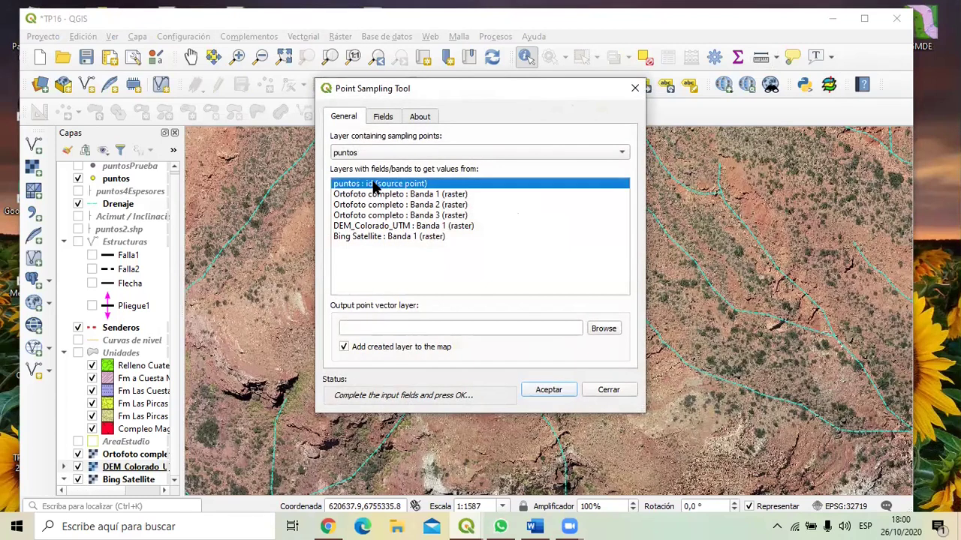
pyautogui.keyDown('shift'); pyautogui.click(368, 226); pyautogui.keyUp('shift')
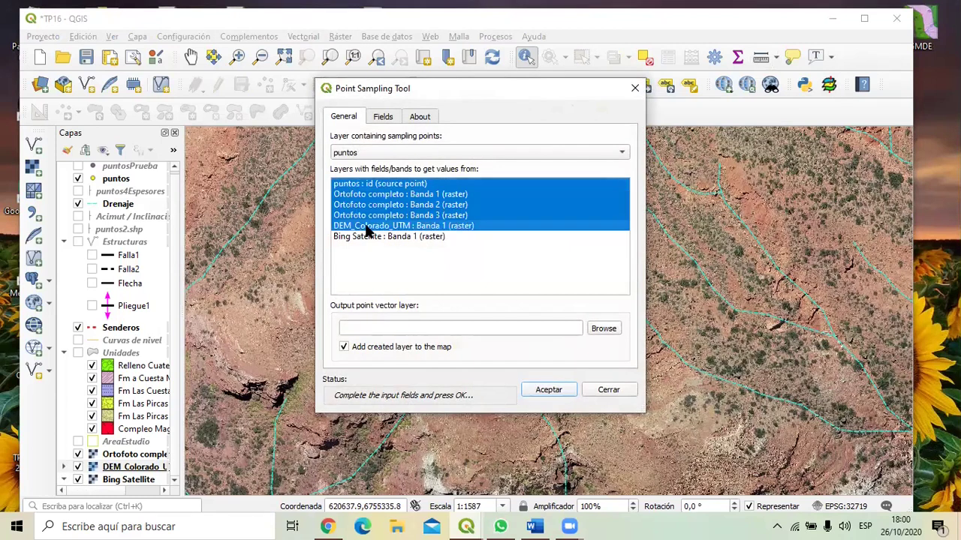
pyautogui.click(375, 187)
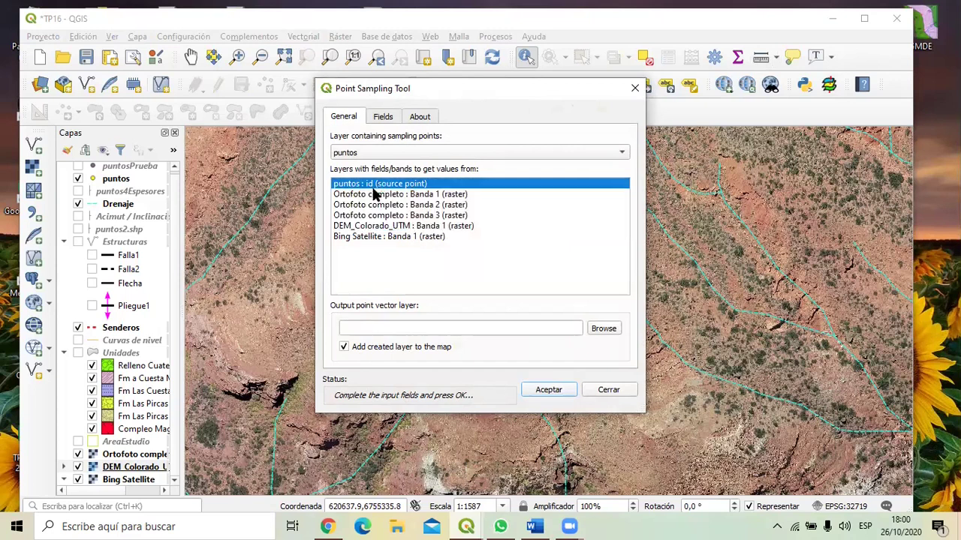
pyautogui.keyDown('ctrl'); pyautogui.click(359, 226); pyautogui.keyUp('ctrl')
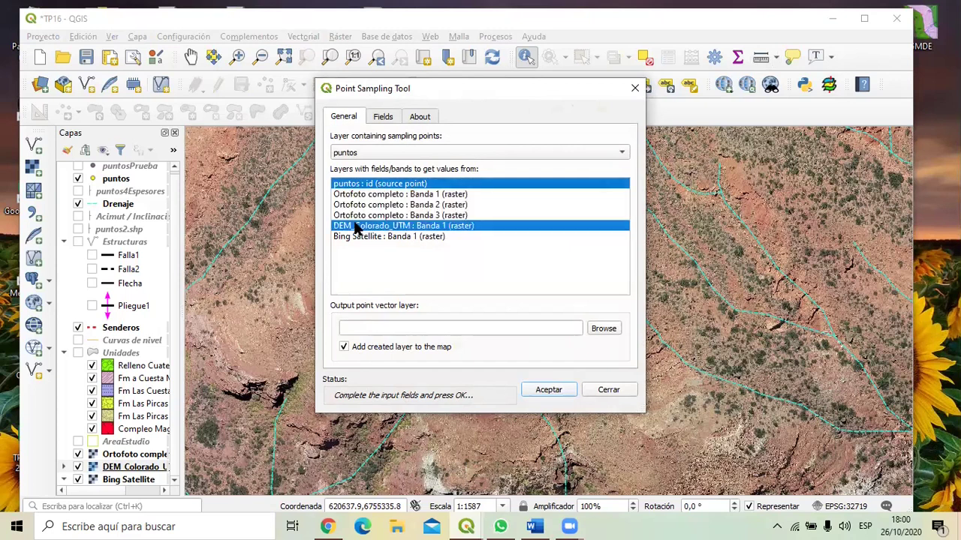
# Step: Browse for the output location to the Lev 2020 / TP 16 folder and set the file type to Shapefiles (*.shp)
pyautogui.click(605, 328)
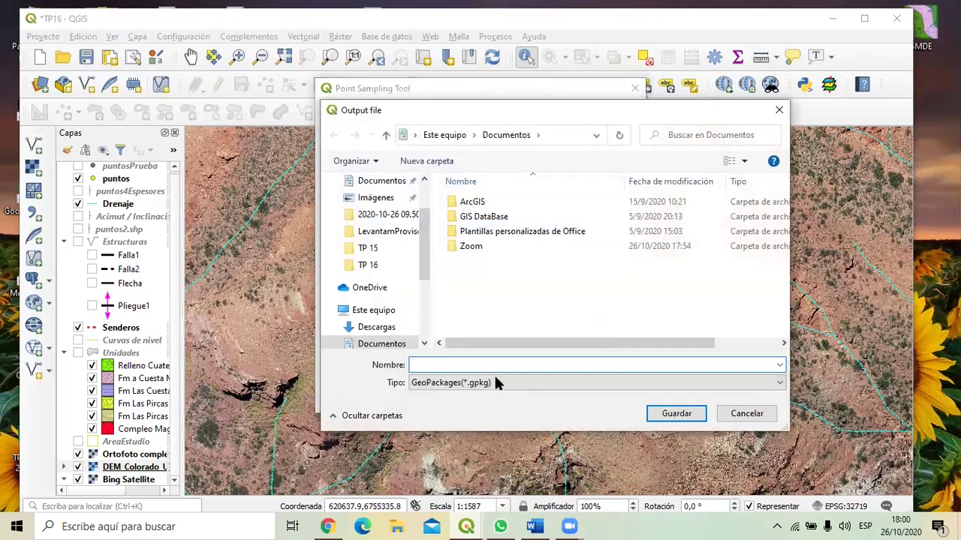
pyautogui.scroll(-3, 405, 300)
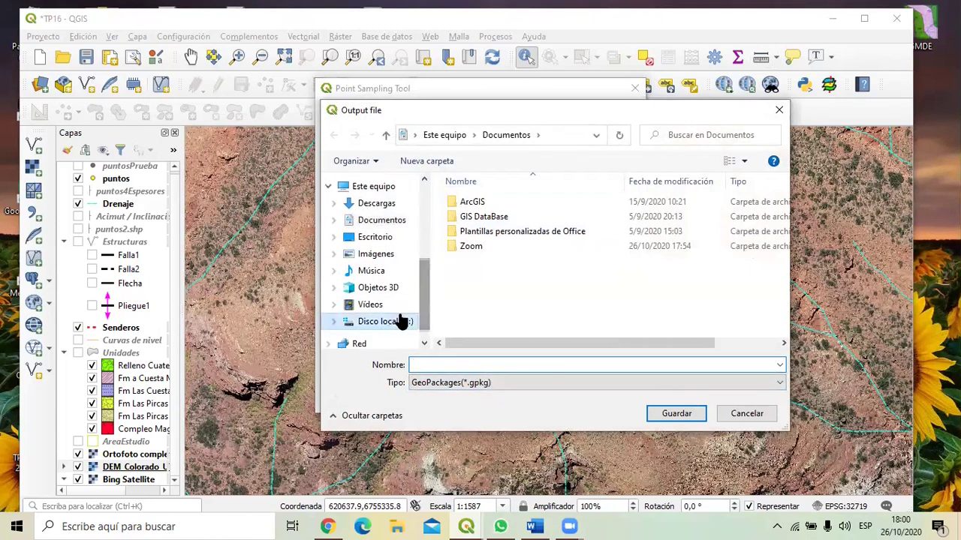
pyautogui.click(401, 321)
pyautogui.doubleClick(465, 204)
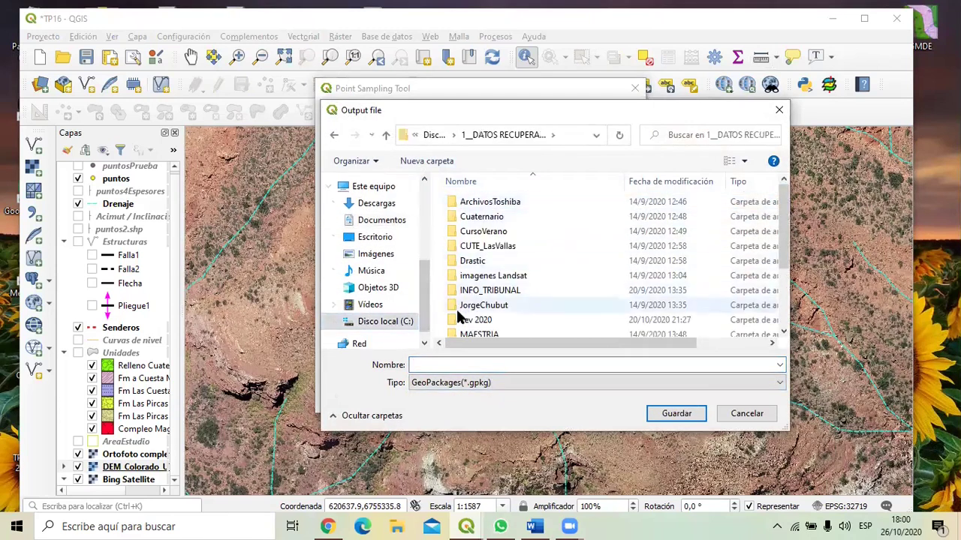
pyautogui.doubleClick(458, 318)
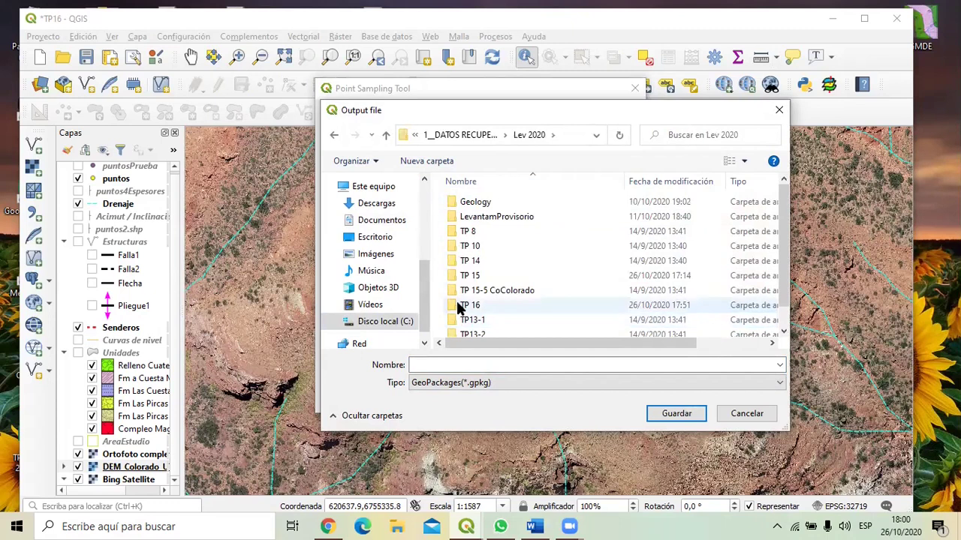
pyautogui.doubleClick(455, 301)
pyautogui.click(450, 384)
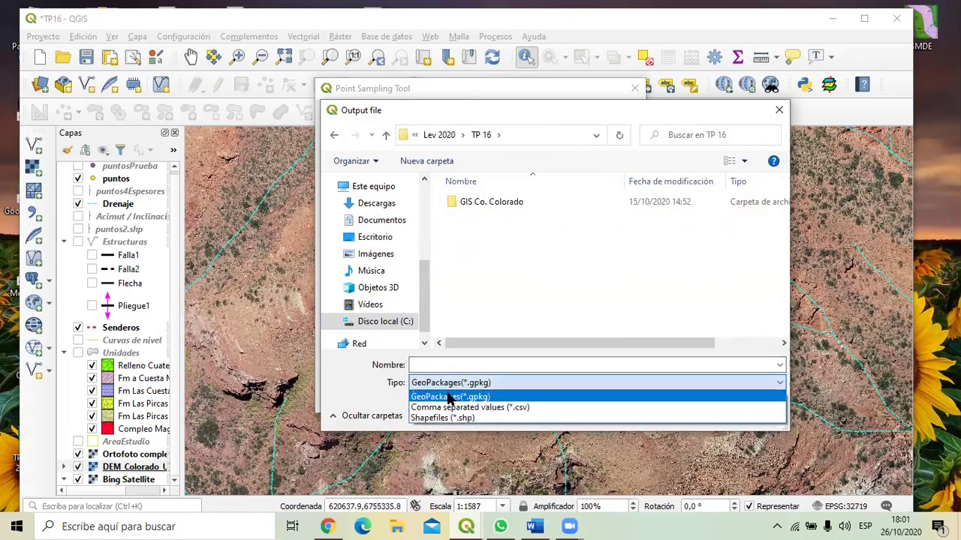
pyautogui.click(443, 418)
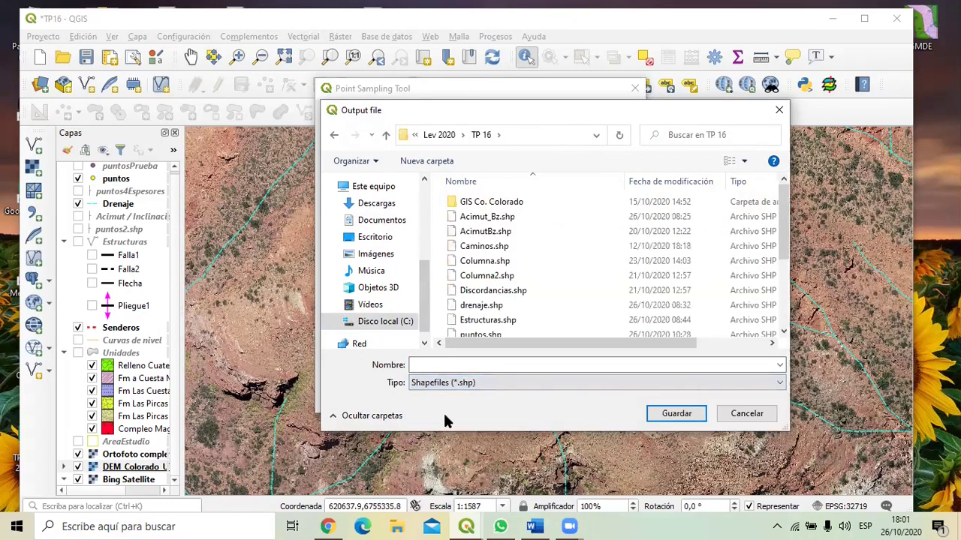
# Step: Name the output file puntosEjemplo.shp, run the point sampling with the layer added to the map, and close the tool
pyautogui.click(495, 335)
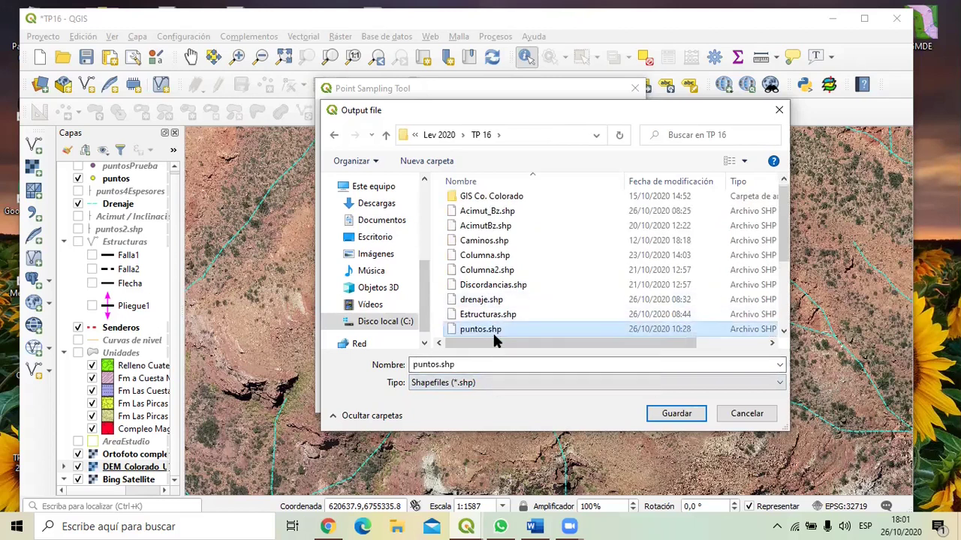
pyautogui.click(440, 366)
pyautogui.click(440, 366)
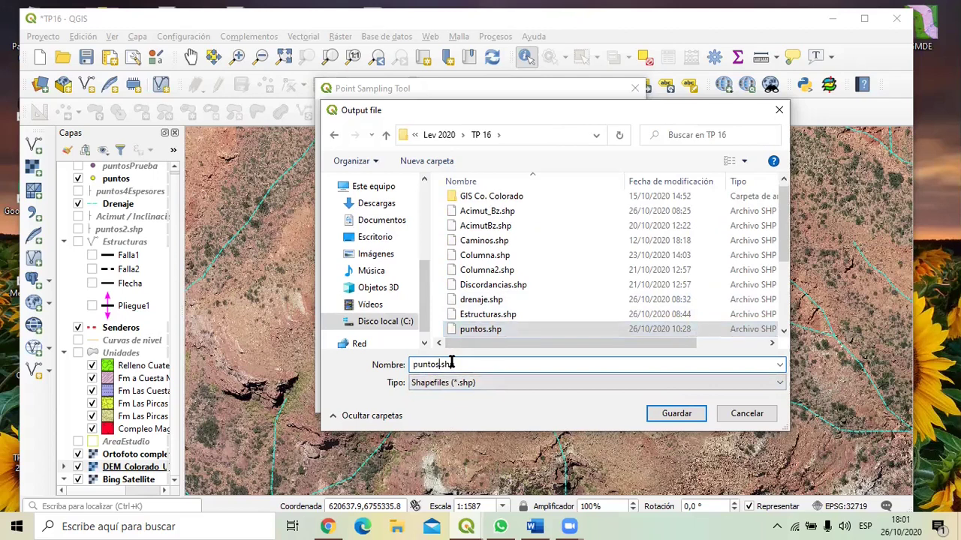
pyautogui.write('Ejemplo')
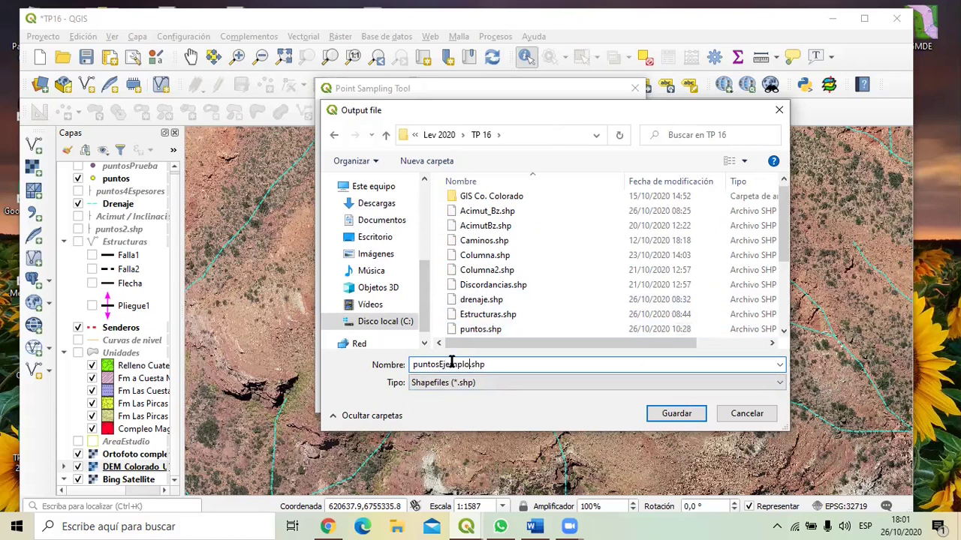
pyautogui.click(677, 415)
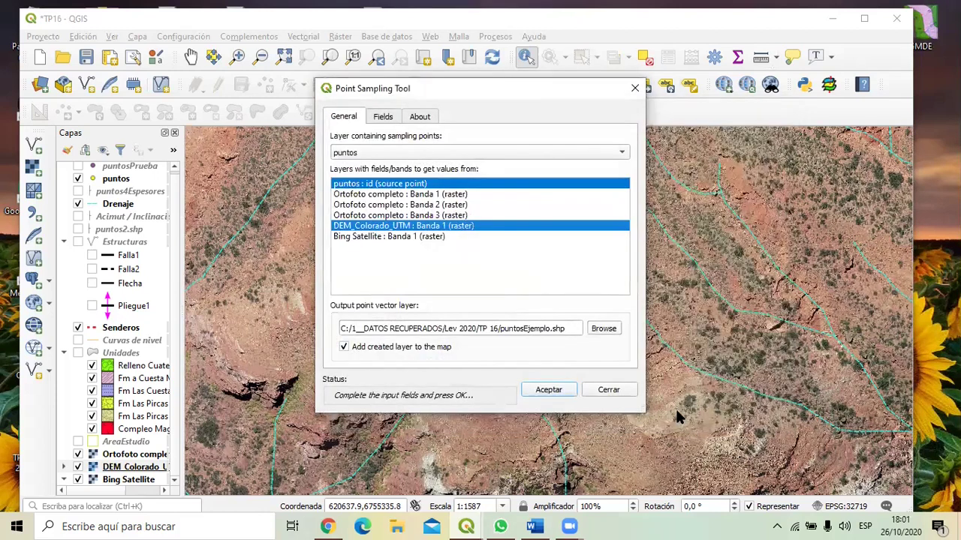
pyautogui.click(547, 390)
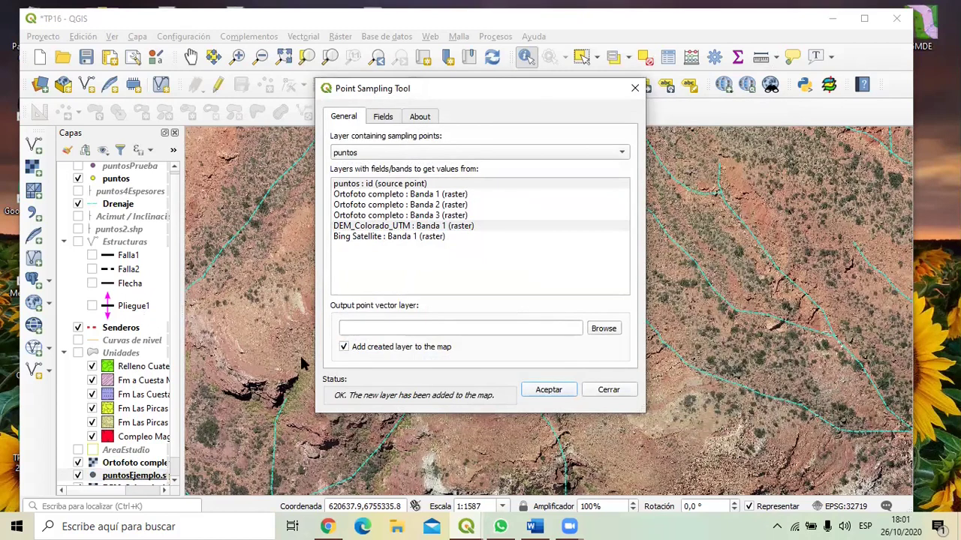
pyautogui.click(607, 390)
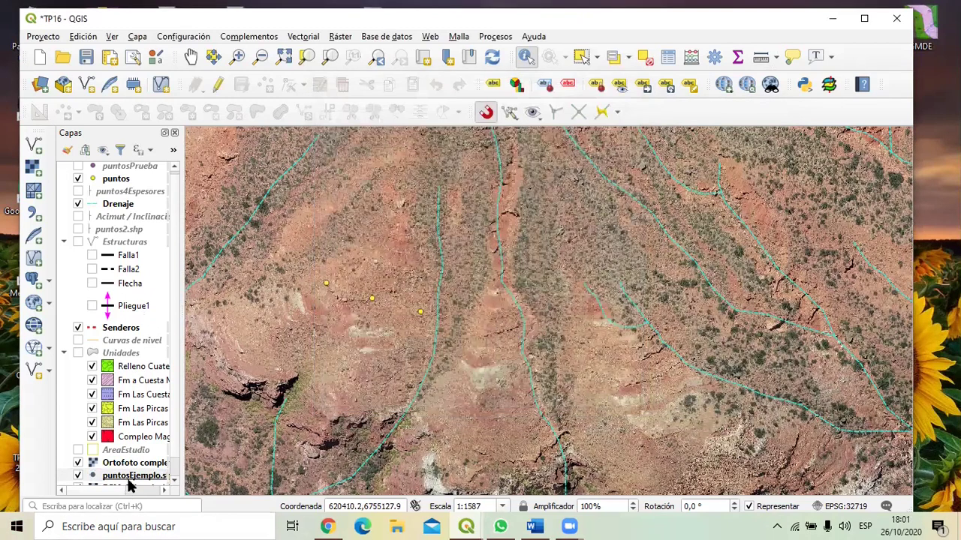
# Step: Move the puntosEjemplo layer above puntosPrueba in the layer list and open its attribute table, shifting the table aside
pyautogui.moveTo(129, 477); pyautogui.dragTo(126, 168)
pyautogui.rightClick(124, 172)
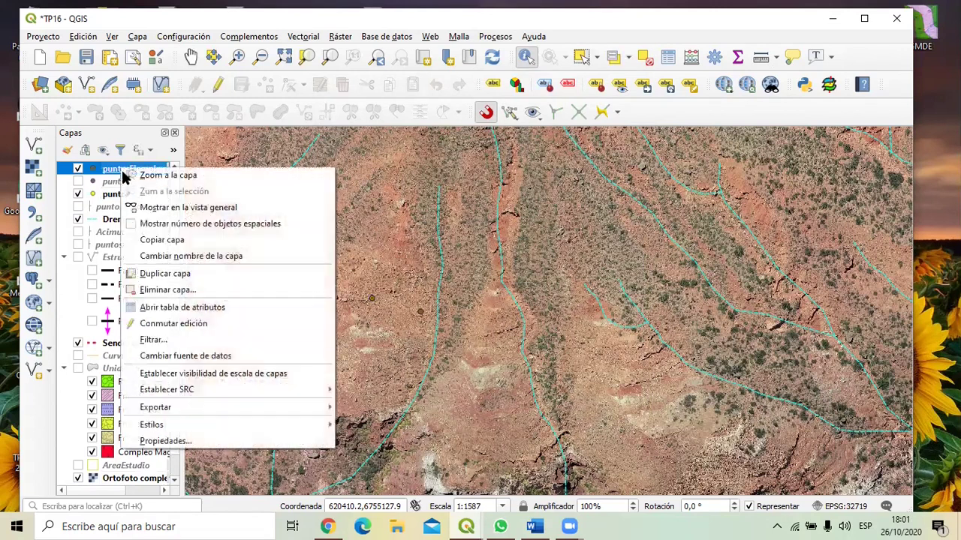
pyautogui.click(153, 307)
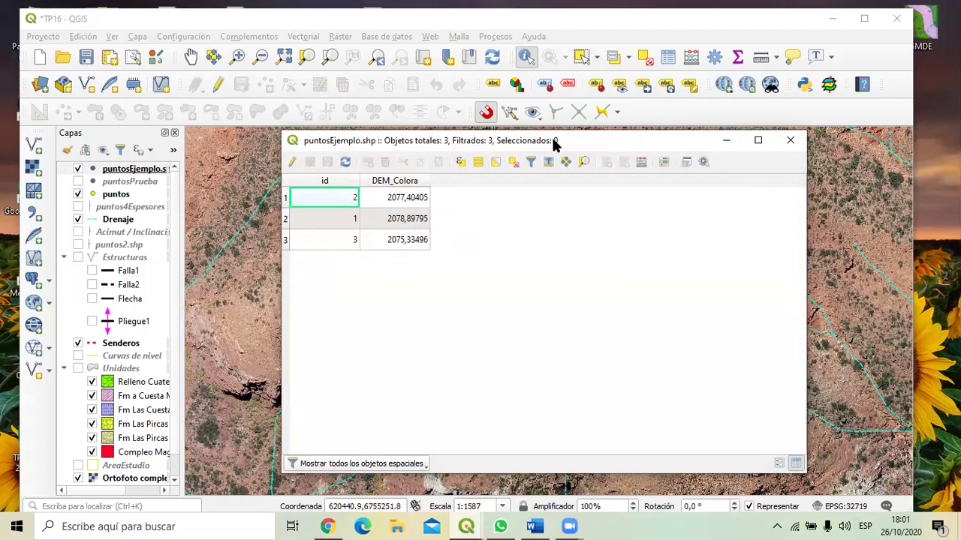
pyautogui.moveTo(548, 145); pyautogui.dragTo(412, 144)
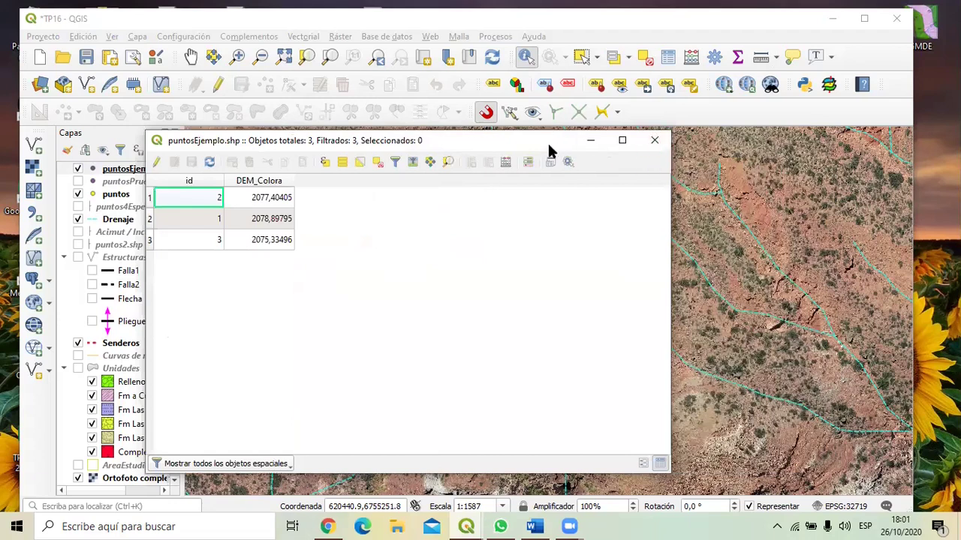
pyautogui.moveTo(554, 150); pyautogui.dragTo(475, 154)
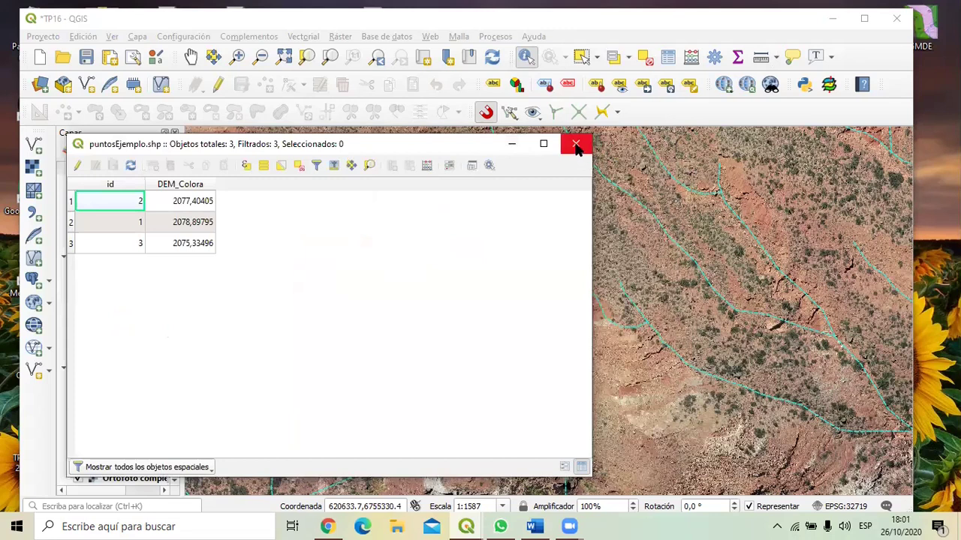
# Step: Add a decimal (real) field named X Easting, length 10 and precision 3, calculated with the expression $X
pyautogui.click(426, 165)
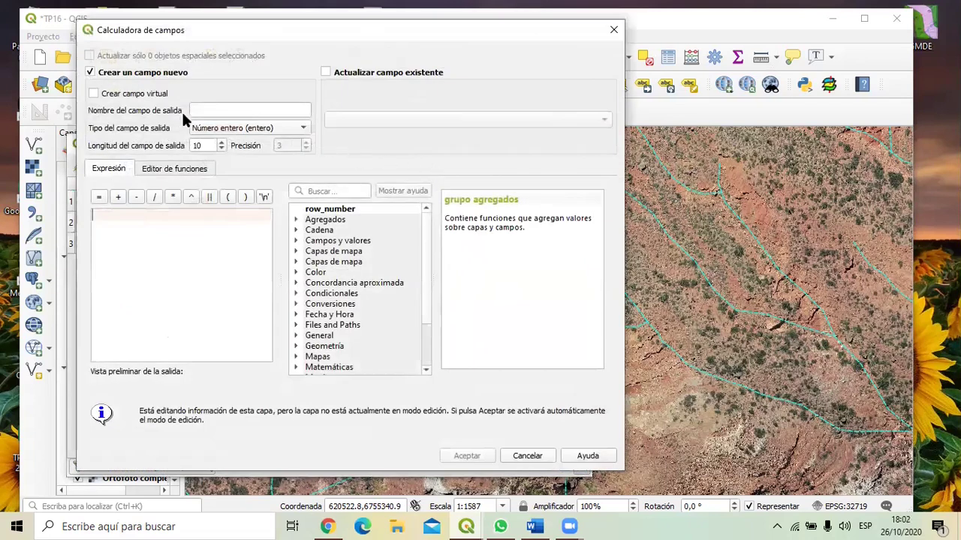
pyautogui.click(201, 110)
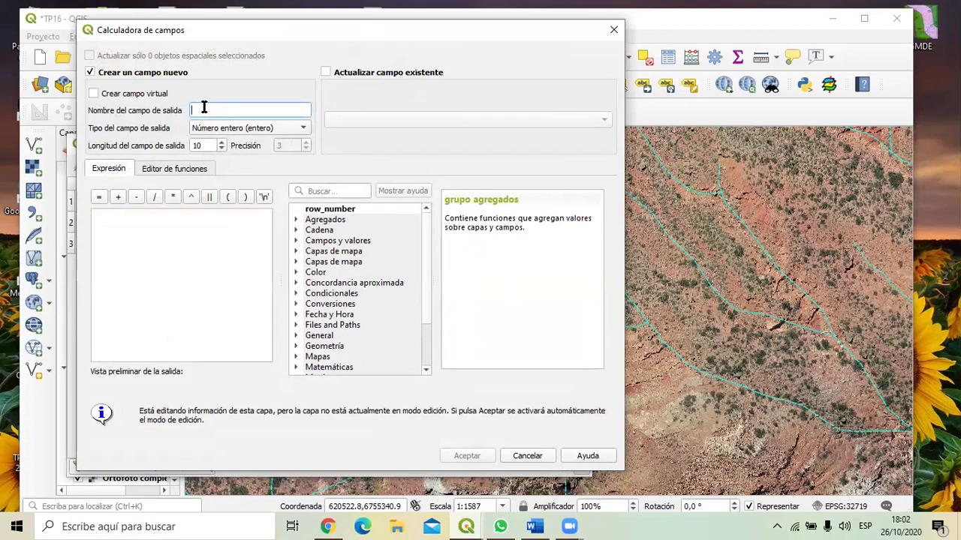
pyautogui.write('x')
pyautogui.press('BackSpace')
pyautogui.write('x Esting')
pyautogui.click(283, 128)
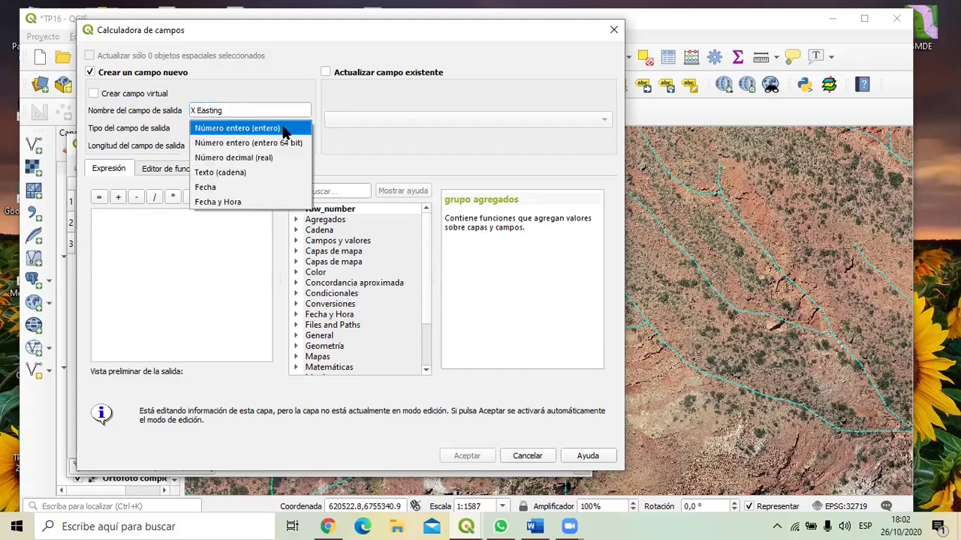
pyautogui.click(237, 159)
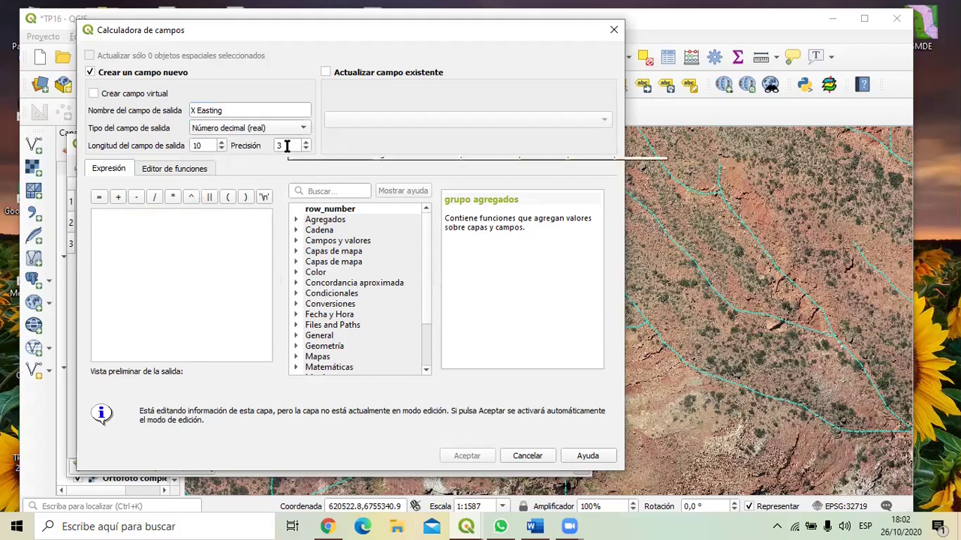
pyautogui.click(150, 227)
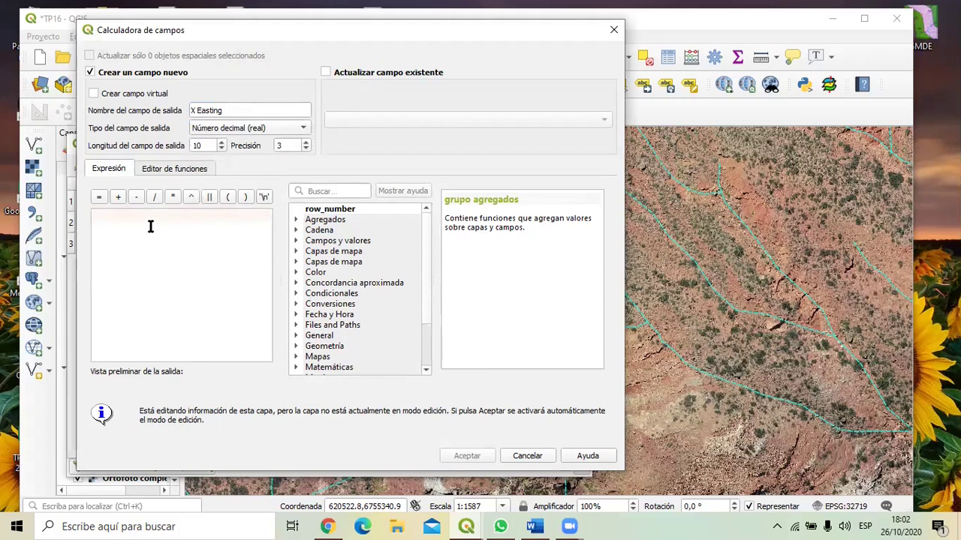
pyautogui.write('$')
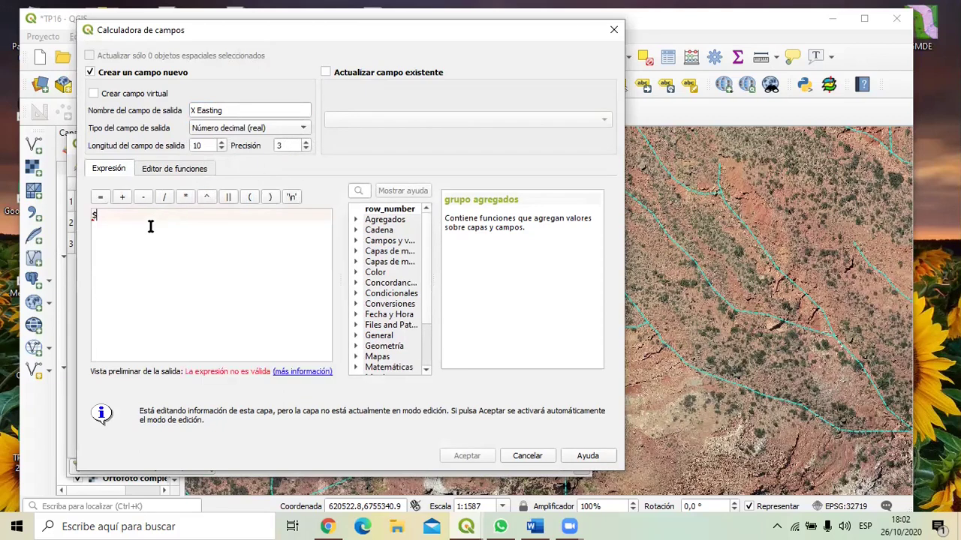
pyautogui.write('x')
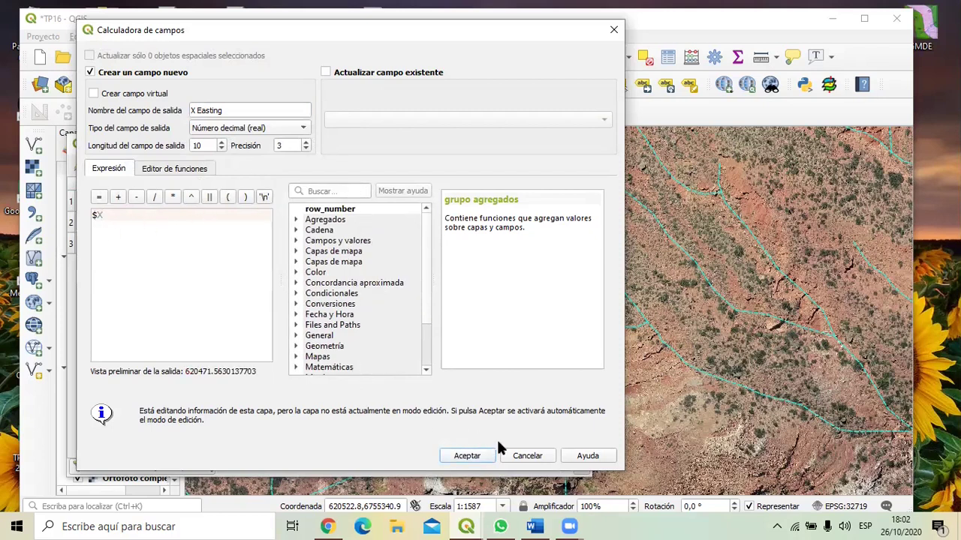
pyautogui.click(467, 455)
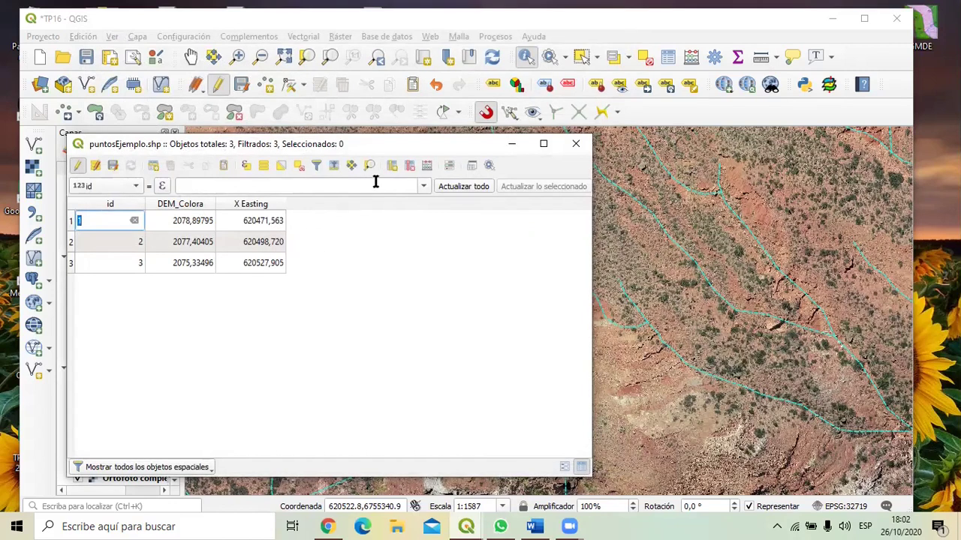
# Step: Add a decimal (real) field named Y Northing, length 10 and precision 3, calculated with the expression $Y
pyautogui.click(425, 170)
pyautogui.click(206, 109)
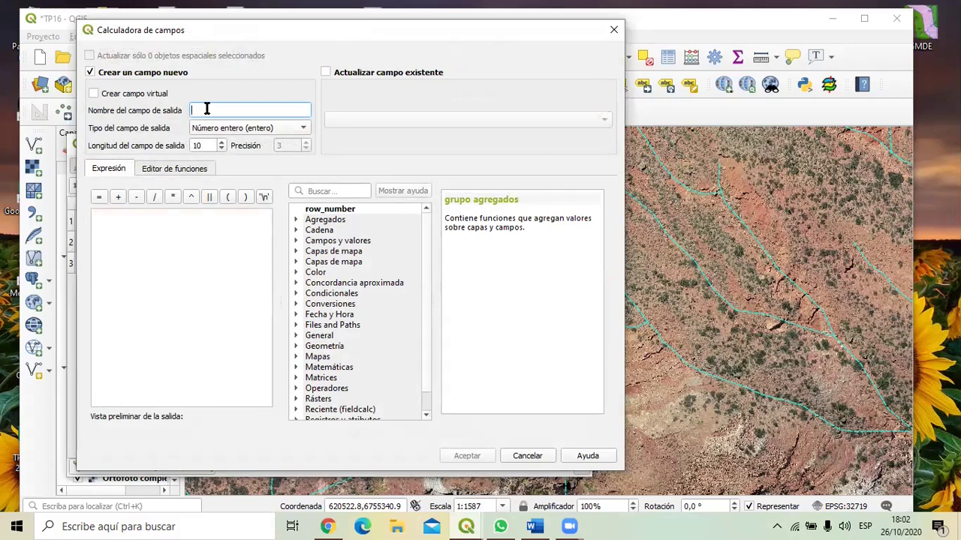
pyautogui.write('Y Noothing')
pyautogui.click(220, 132)
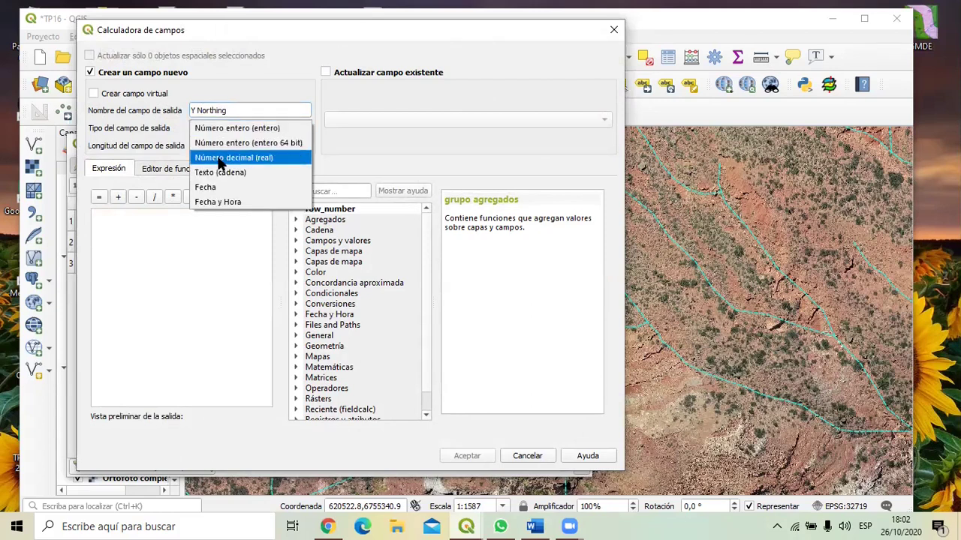
pyautogui.click(220, 160)
pyautogui.click(119, 228)
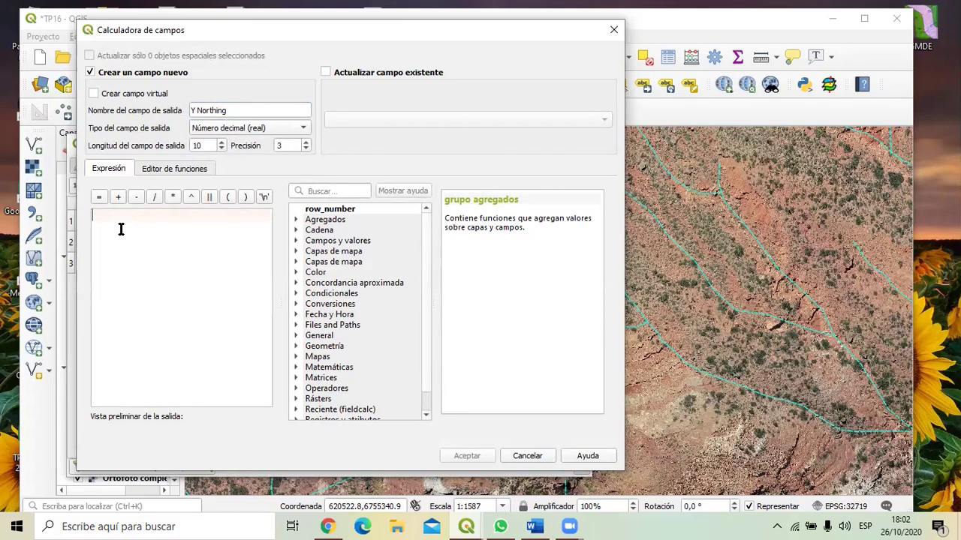
pyautogui.write('$Y')
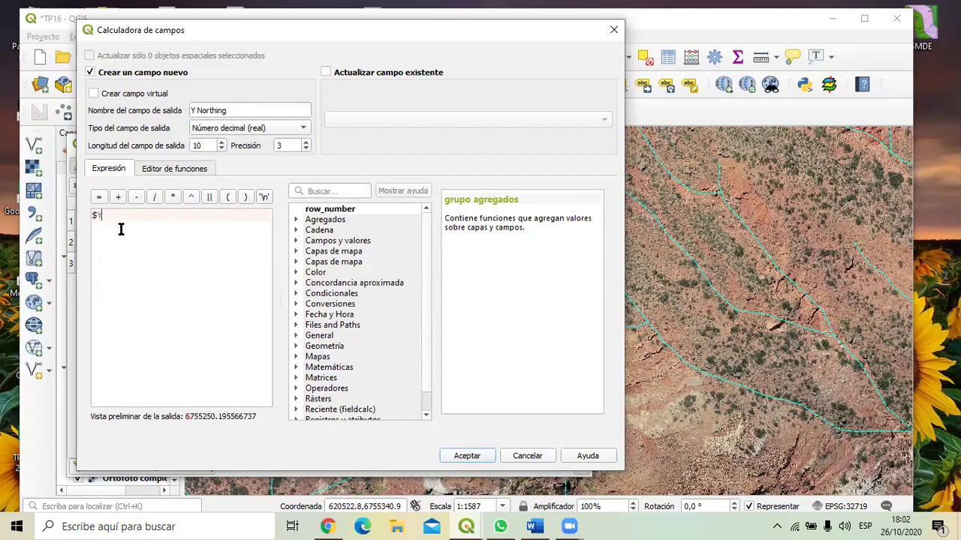
pyautogui.click(462, 454)
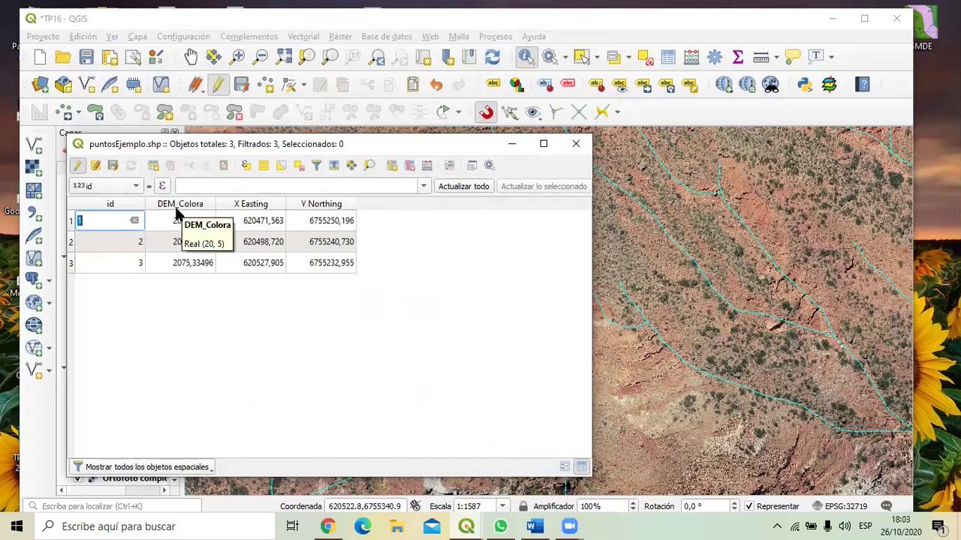
# Step: Review the X Easting and Y Northing values of the points and narrow the attribute table window
pyautogui.click(276, 222)
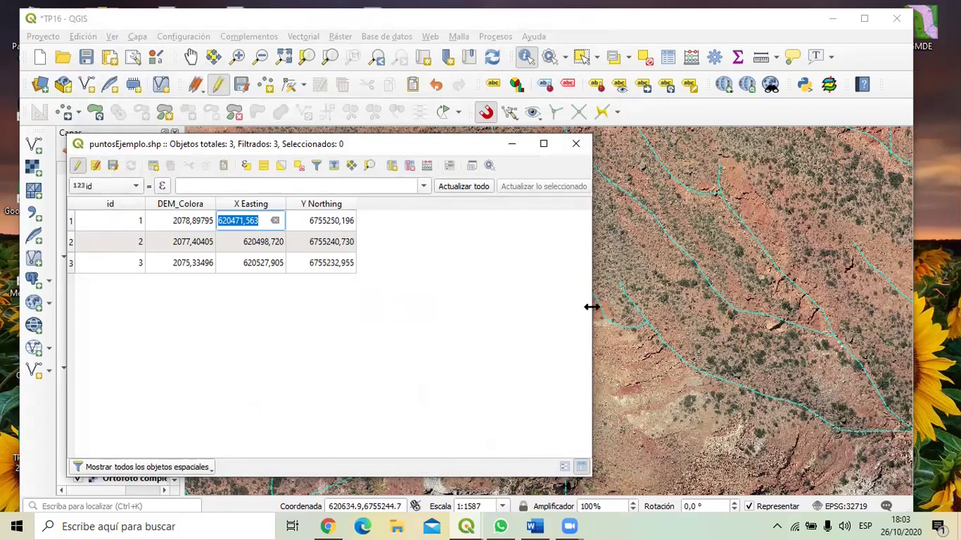
pyautogui.moveTo(591, 307); pyautogui.dragTo(554, 307)
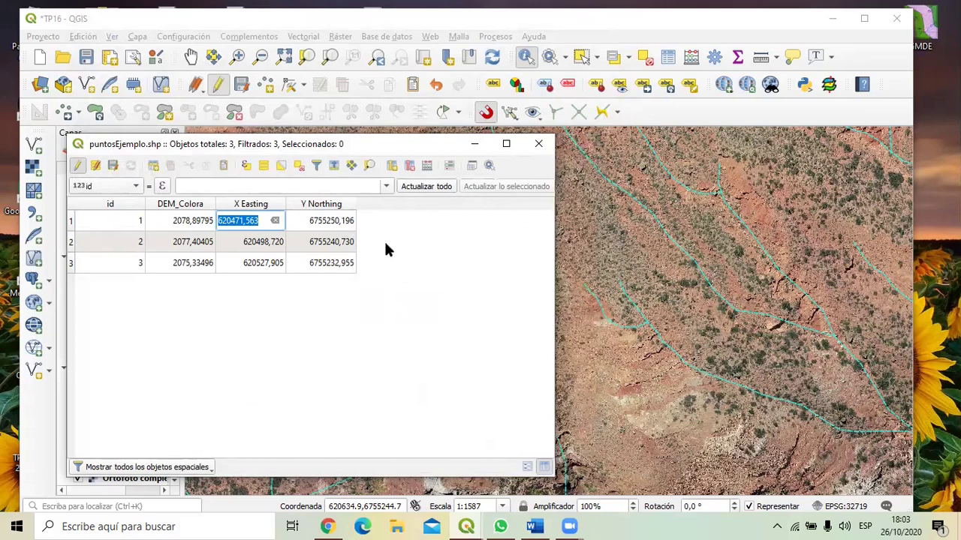
pyautogui.doubleClick(322, 241)
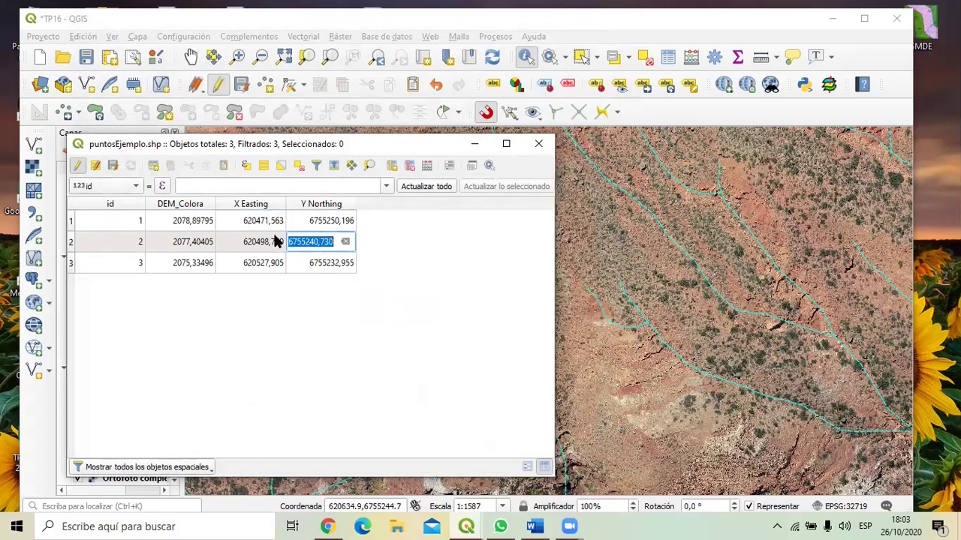
# Step: Stop editing the puntosEjemplo layer with its changes saved, and recheck its attribute table before closing it
pyautogui.click(217, 85)
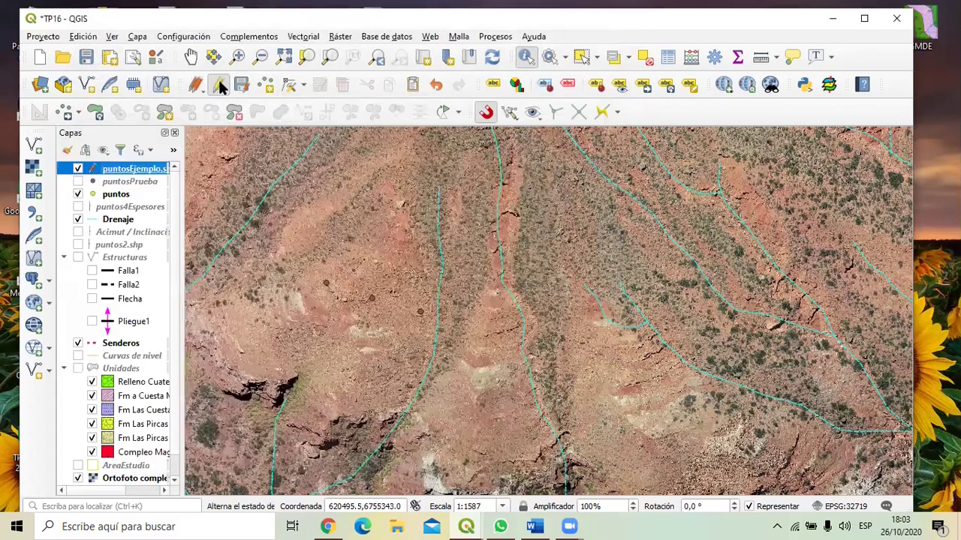
pyautogui.click(456, 267)
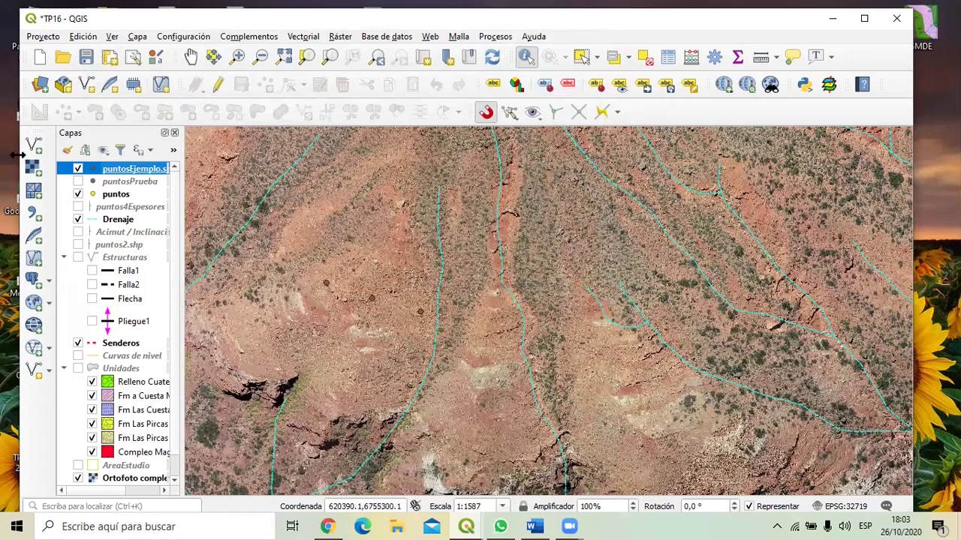
pyautogui.moveTo(20, 154); pyautogui.dragTo(82, 155)
pyautogui.press('F6')
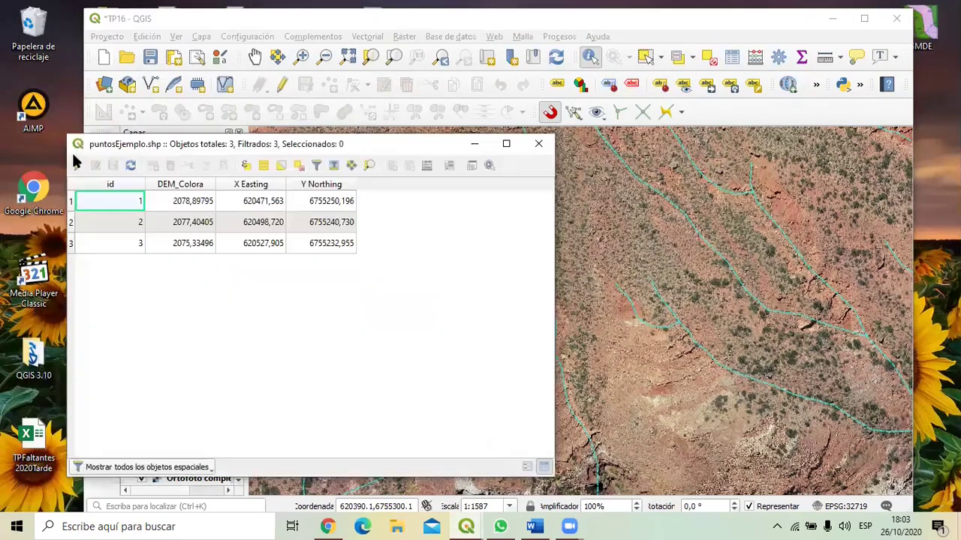
pyautogui.click(539, 145)
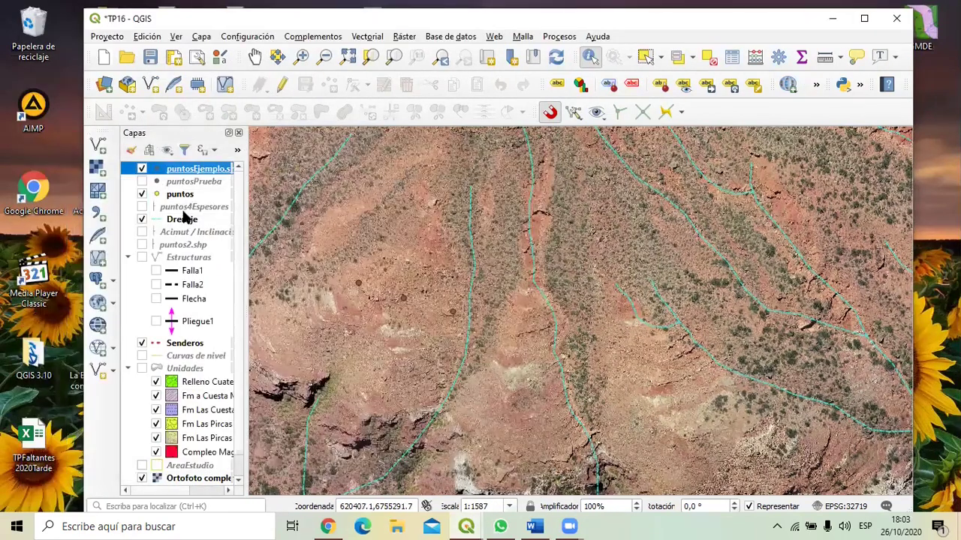
# Step: Export the puntosEjemplo layer with all fields as an XLSX spreadsheet named Puntosejemplo in the TP 16 folder, adding it to the map
pyautogui.rightClick(172, 173)
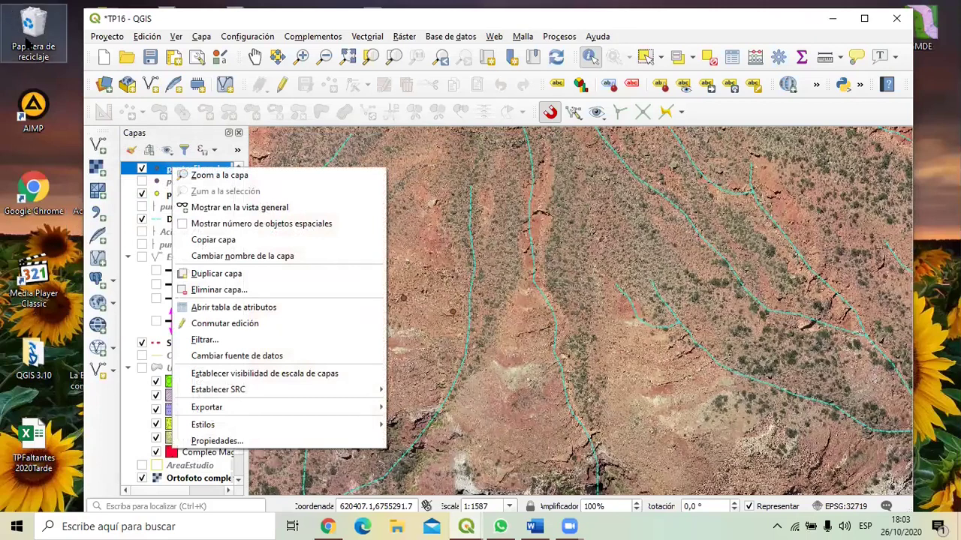
pyautogui.moveTo(322, 408)
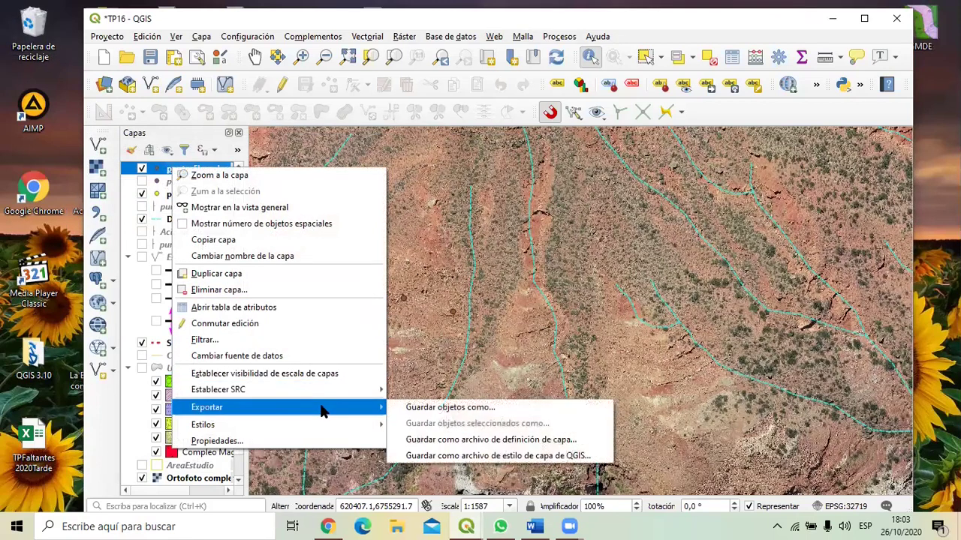
pyautogui.click(447, 407)
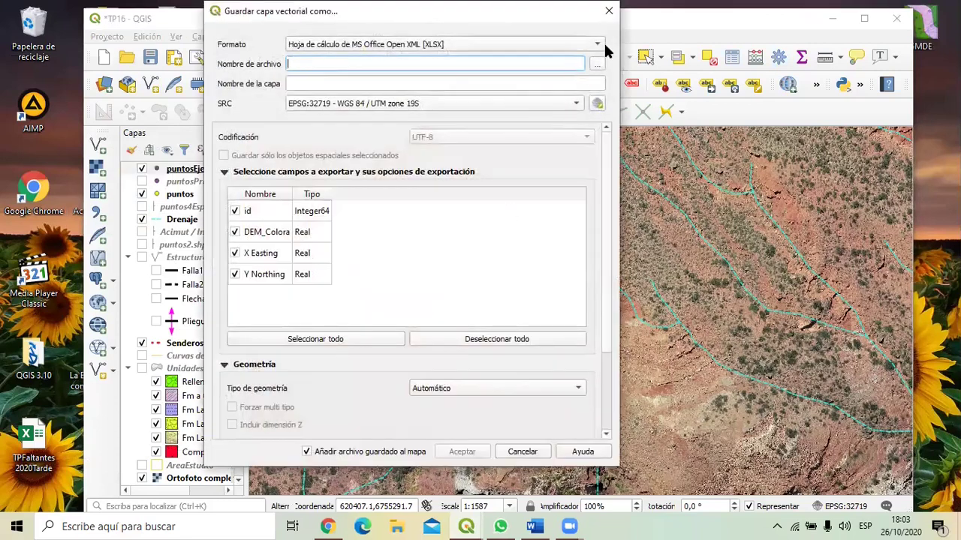
pyautogui.click(598, 65)
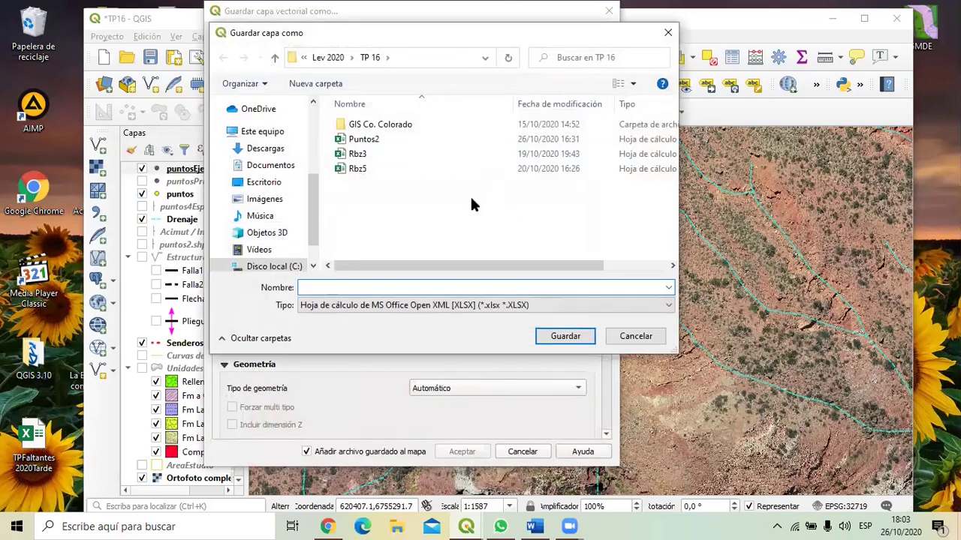
pyautogui.click(372, 143)
pyautogui.doubleClick(331, 287)
pyautogui.moveTo(331, 287); pyautogui.dragTo(339, 287)
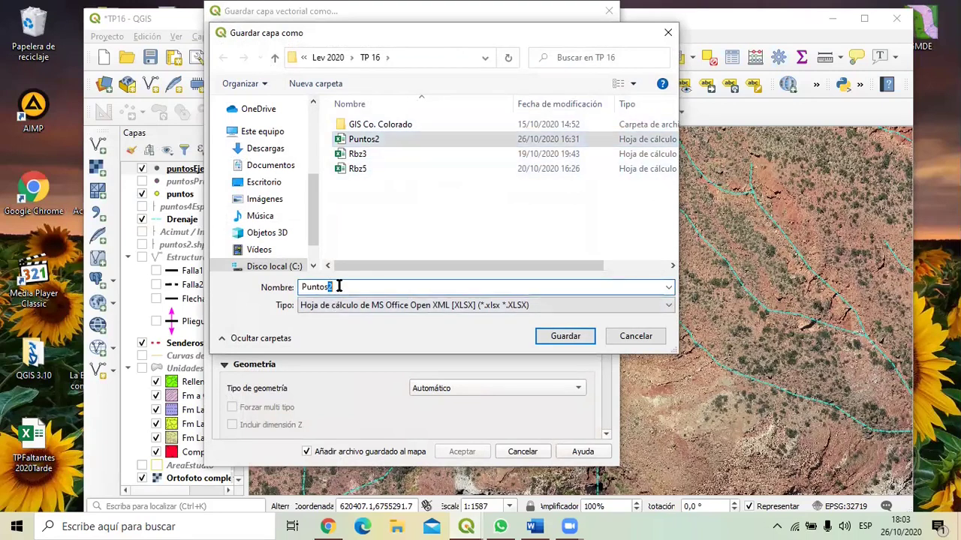
pyautogui.write('ejem')
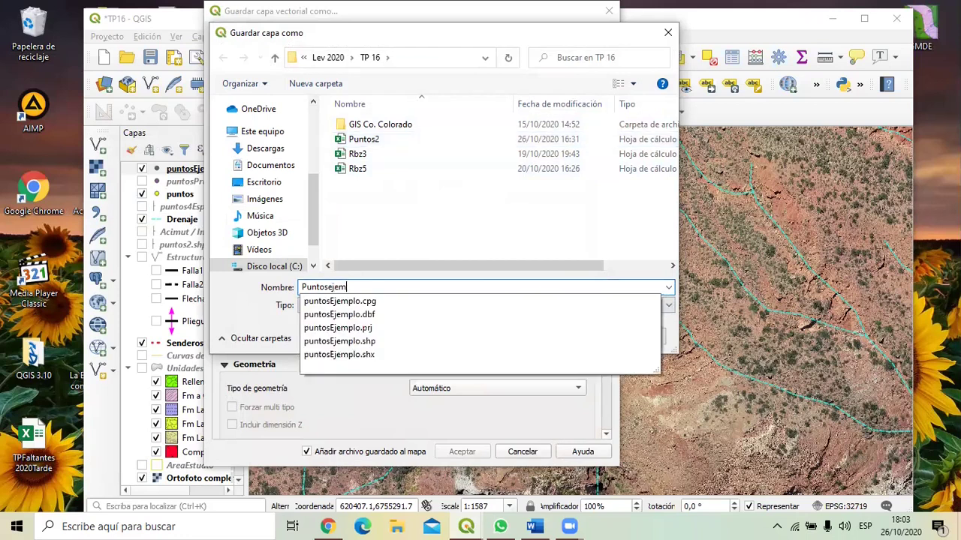
pyautogui.write('plo')
pyautogui.press('Return')
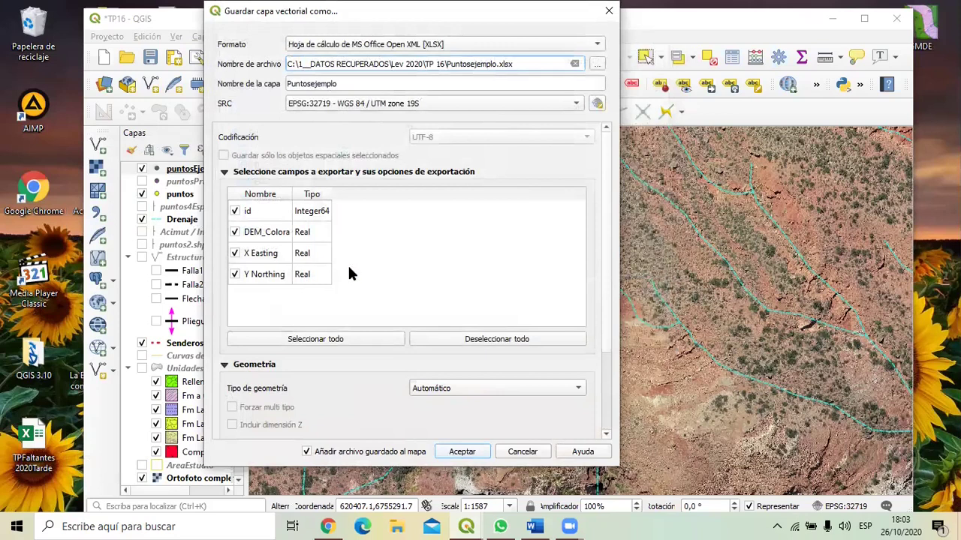
pyautogui.click(474, 449)
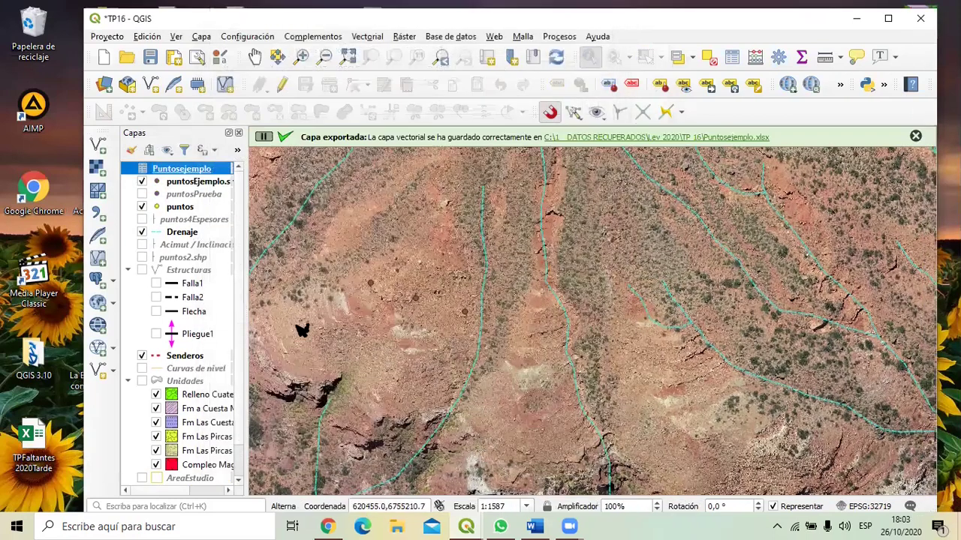
# Step: Inspect the attribute table of the exported Puntosejemplo spreadsheet layer and close it
pyautogui.click(141, 206)
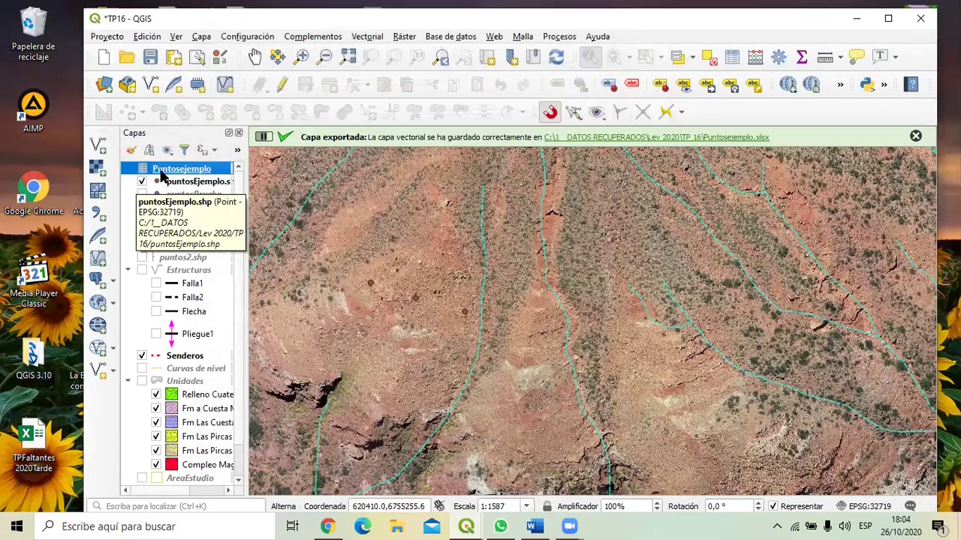
pyautogui.rightClick(145, 171)
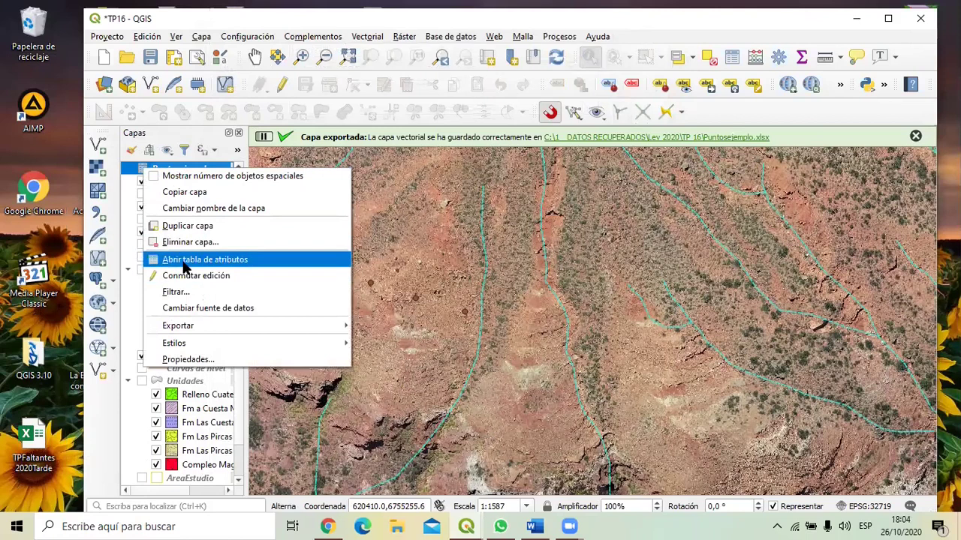
pyautogui.click(187, 258)
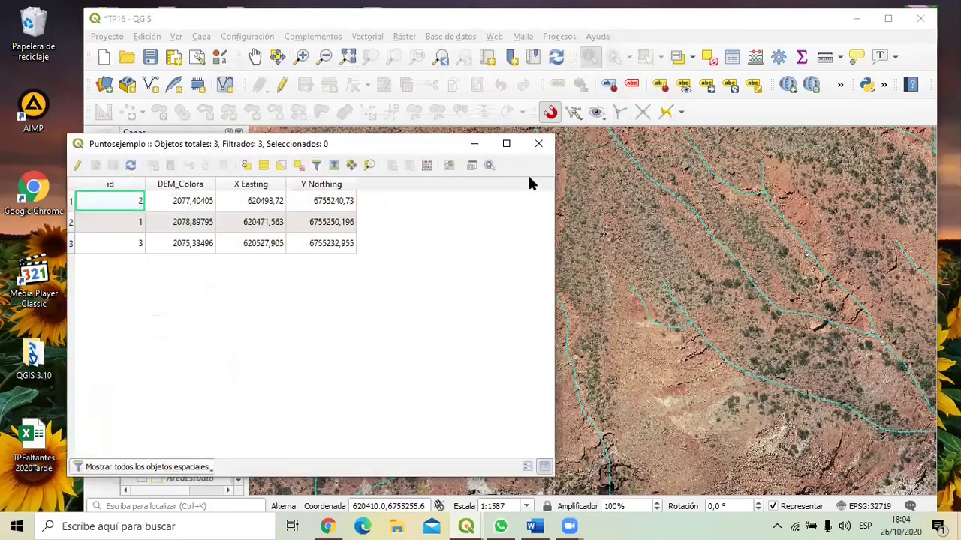
pyautogui.click(537, 144)
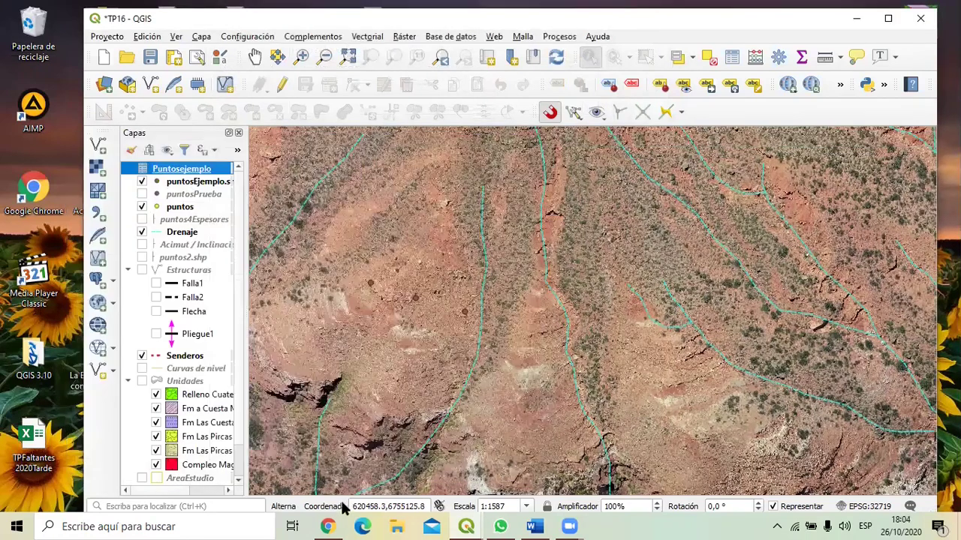
# Step: Open the exported Puntosejemplo spreadsheet from the recent files in File Explorer and check its Y Northing values in Excel
pyautogui.click(396, 525)
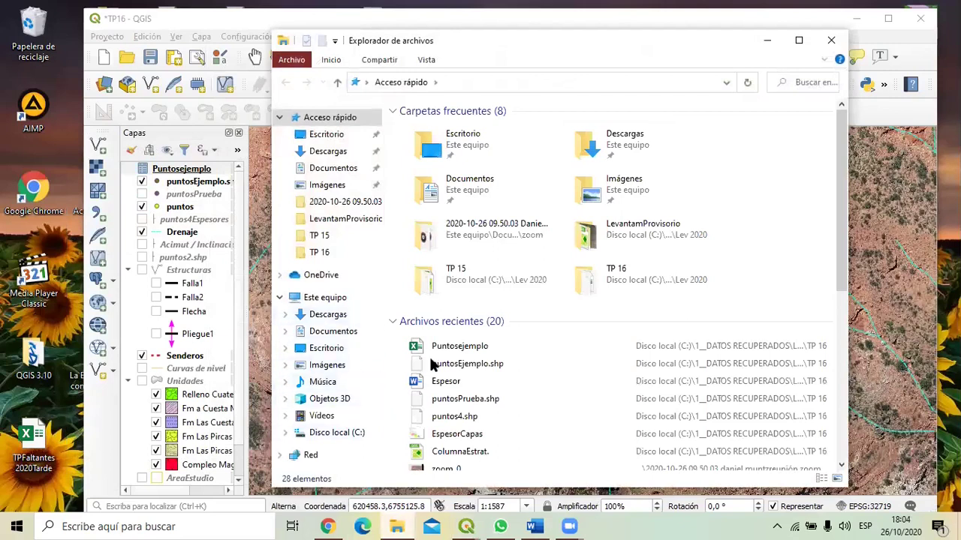
pyautogui.doubleClick(457, 347)
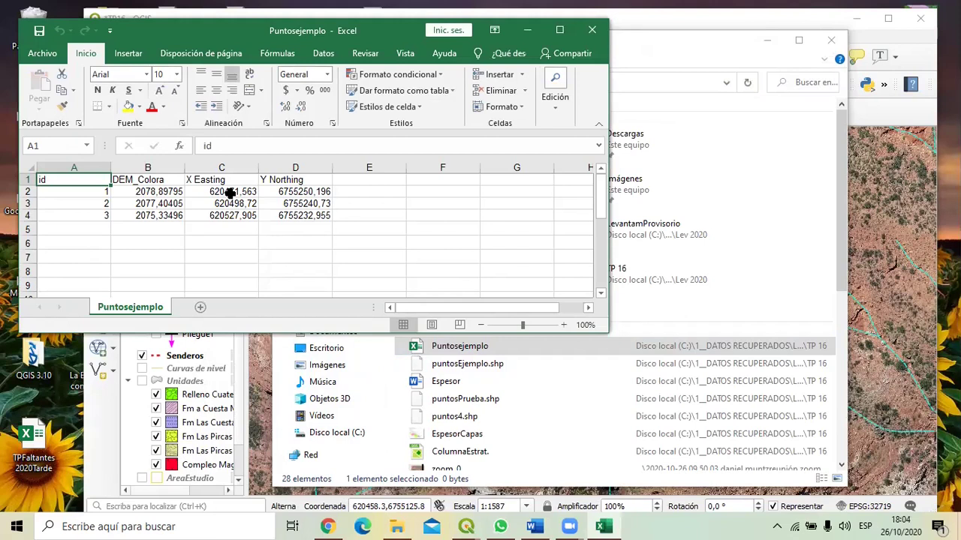
pyautogui.click(300, 192)
pyautogui.click(300, 203)
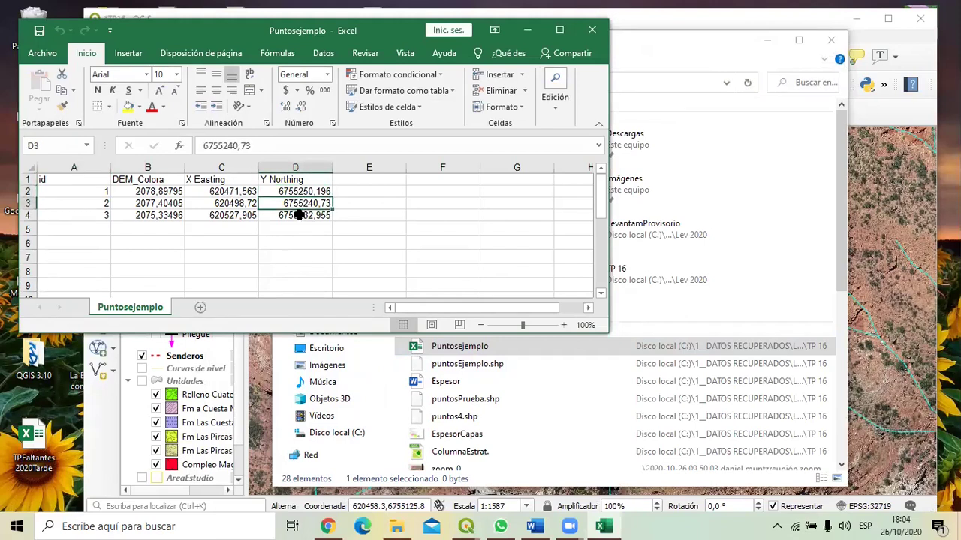
# Step: Add the column headers Acimut in E1 and Inclinacion in F1, save the Puntosejemplo workbook, and minimize it
pyautogui.click(296, 181)
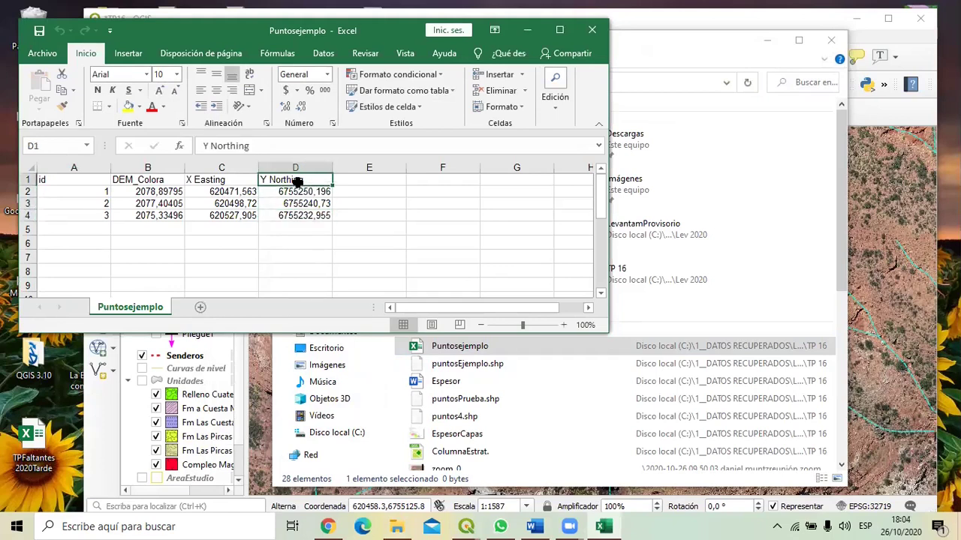
pyautogui.click(349, 180)
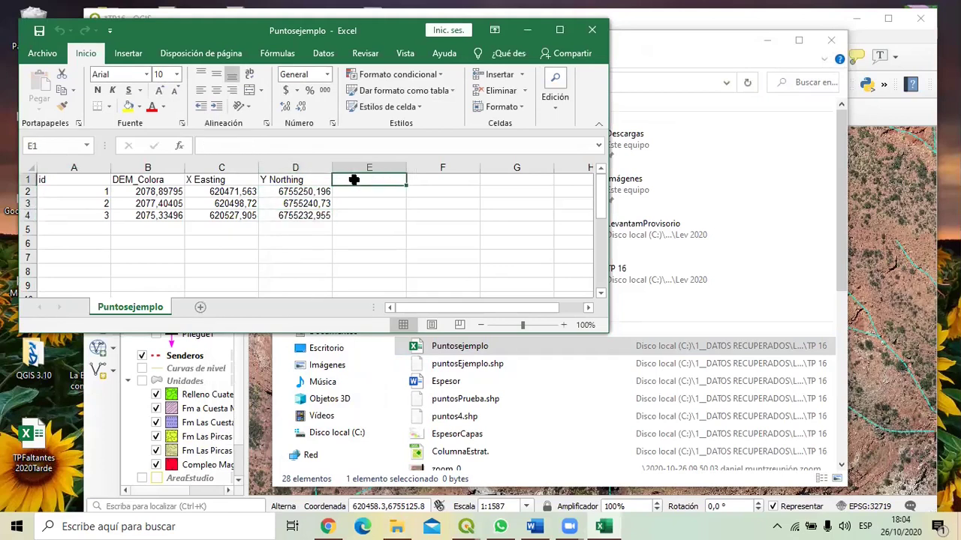
pyautogui.write('Acimu')
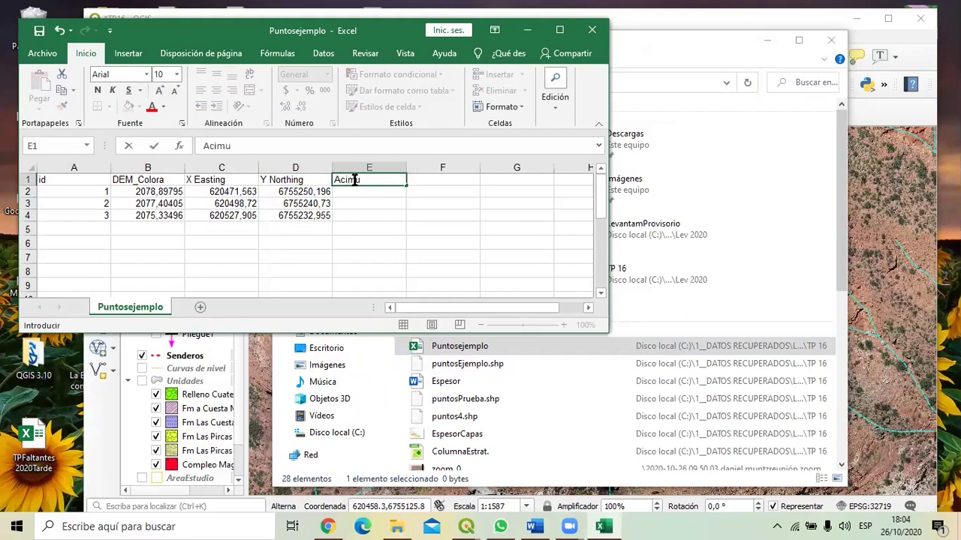
pyautogui.write('t')
pyautogui.click(427, 179)
pyautogui.write('In')
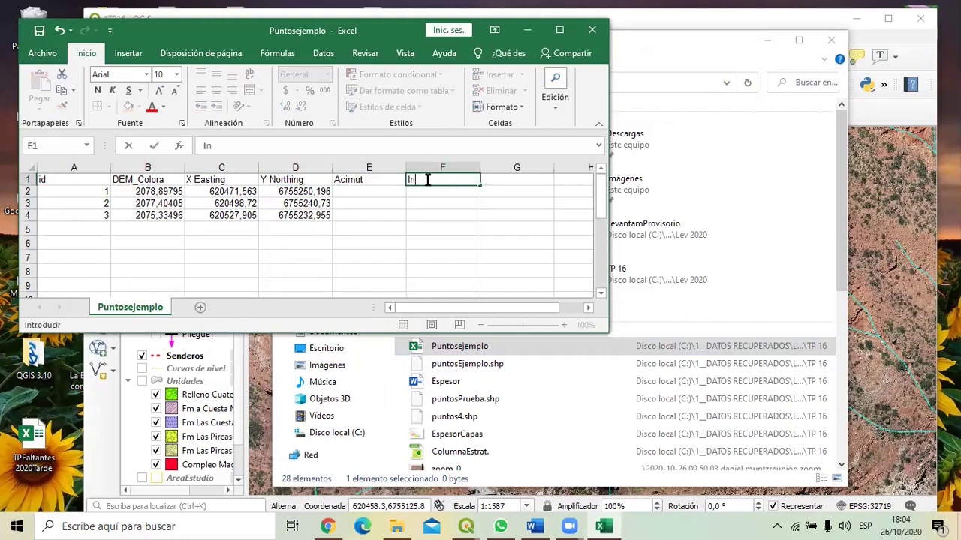
pyautogui.write('clinacion')
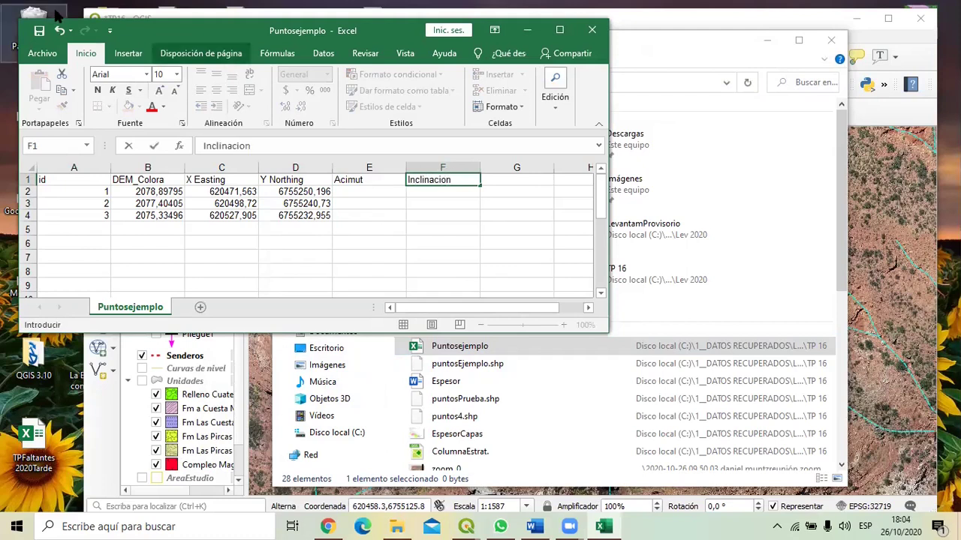
pyautogui.click(39, 30)
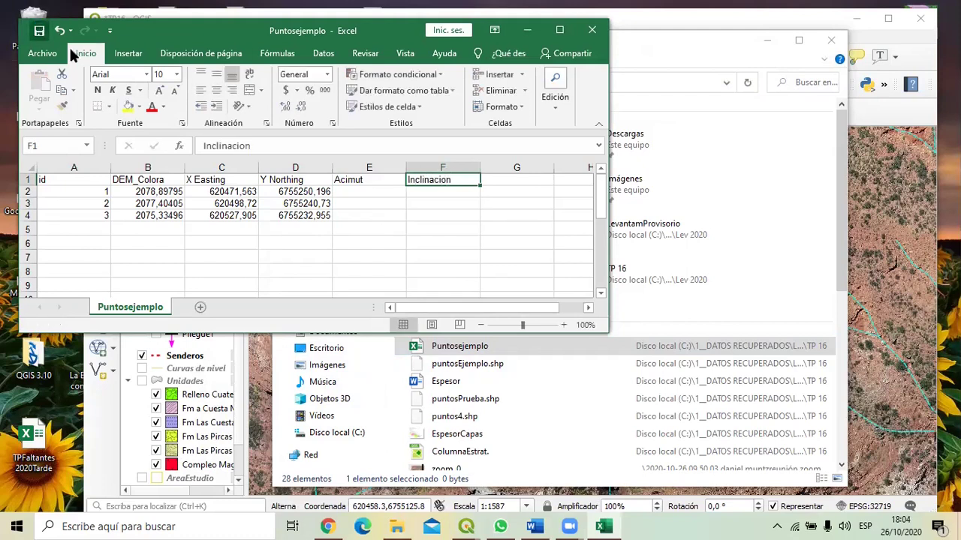
pyautogui.click(527, 30)
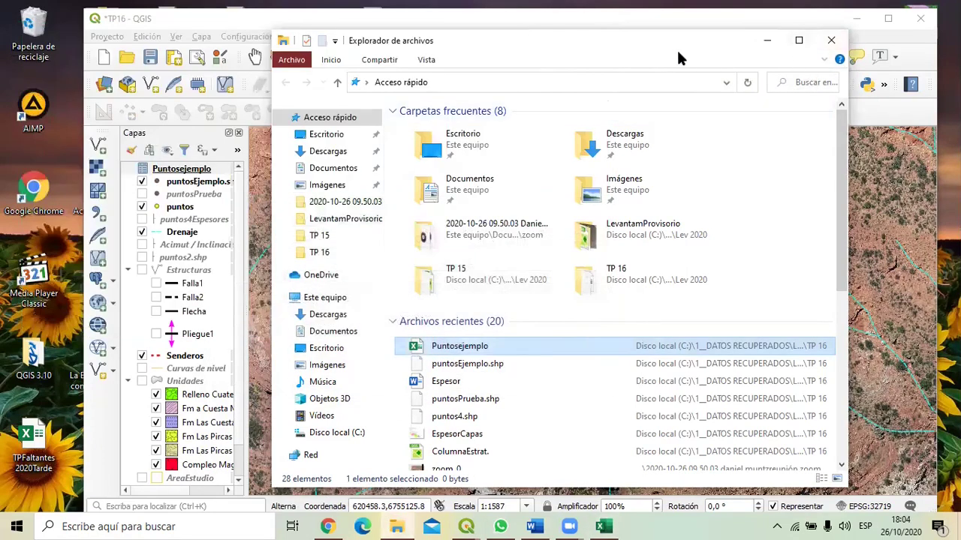
# Step: Return to QGIS, open the attribute table of the puntosEjemplo.shp layer, widen it, and enable editing
pyautogui.click(827, 80)
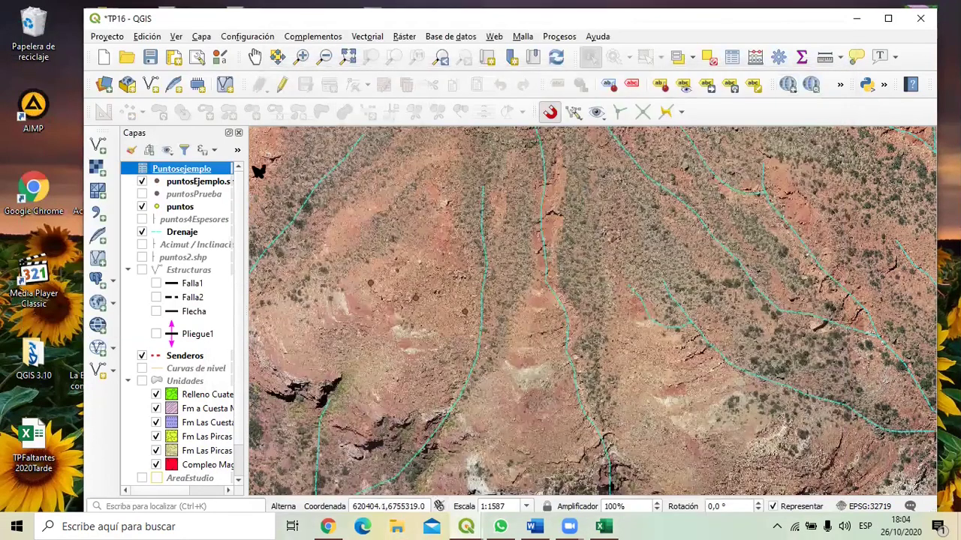
pyautogui.click(190, 187)
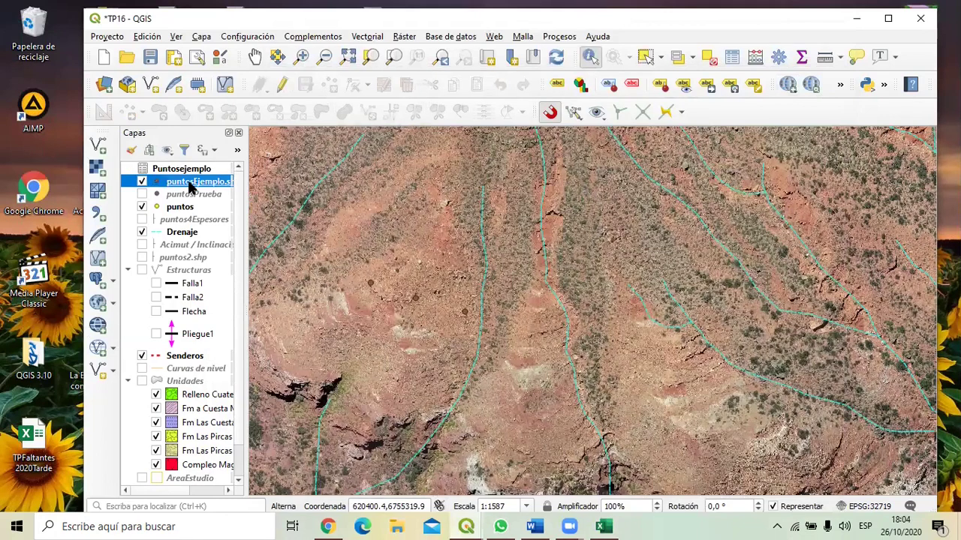
pyautogui.rightClick(190, 187)
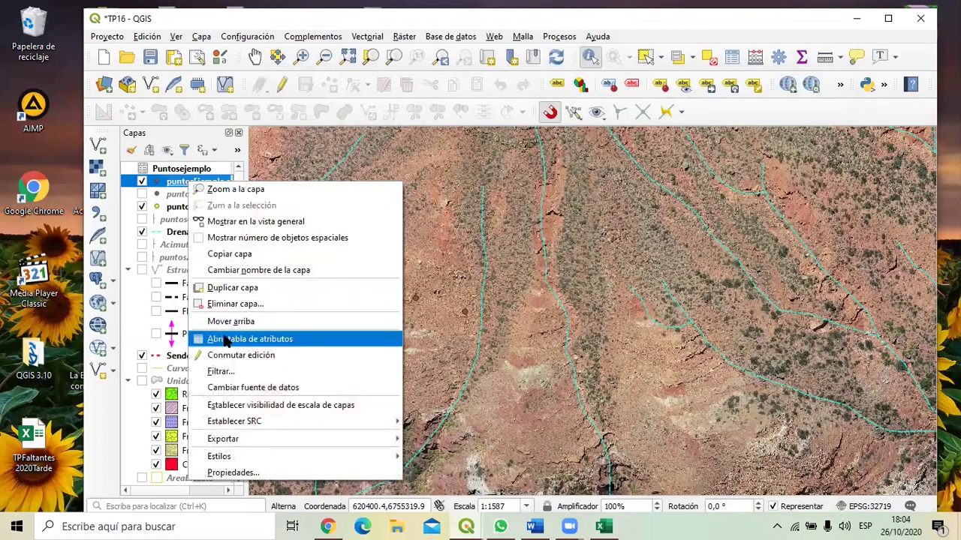
pyautogui.click(222, 338)
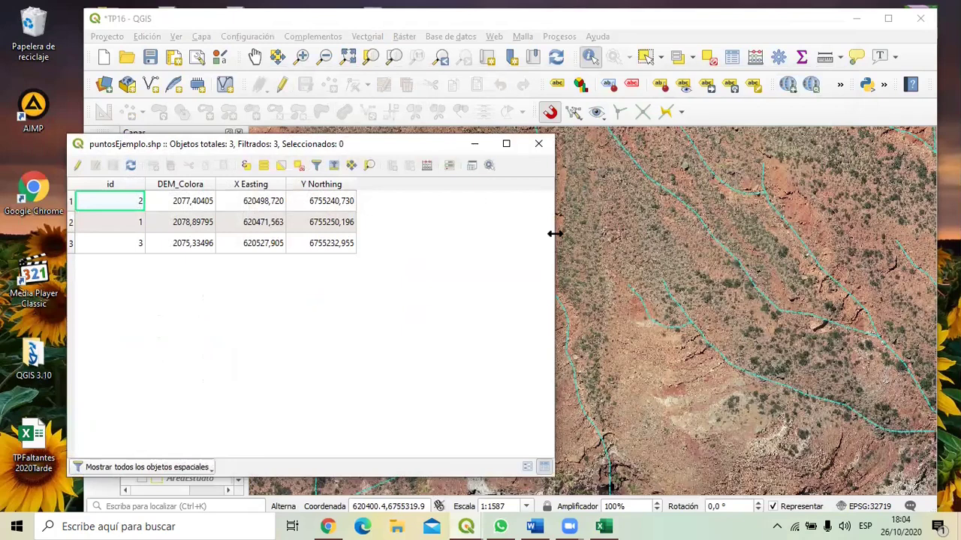
pyautogui.moveTo(554, 233); pyautogui.dragTo(645, 233)
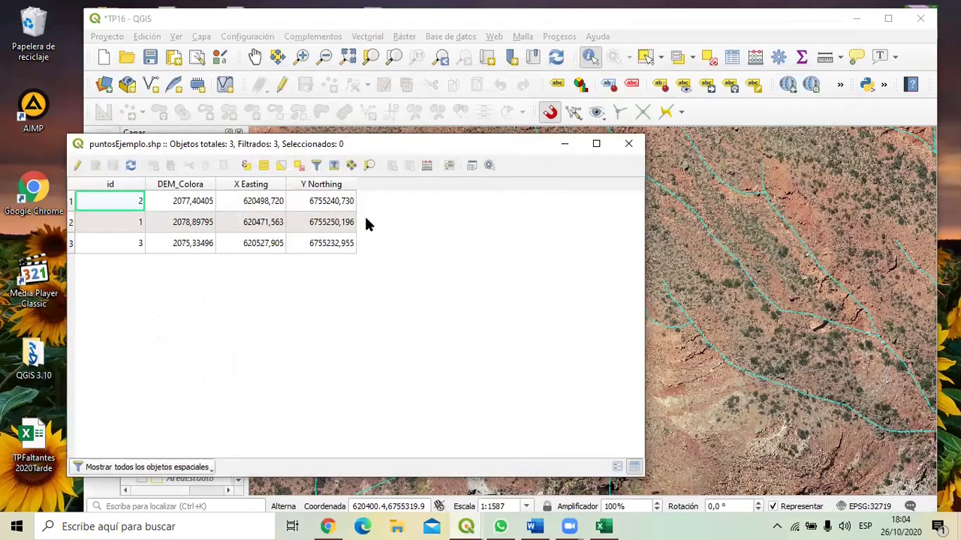
pyautogui.click(77, 166)
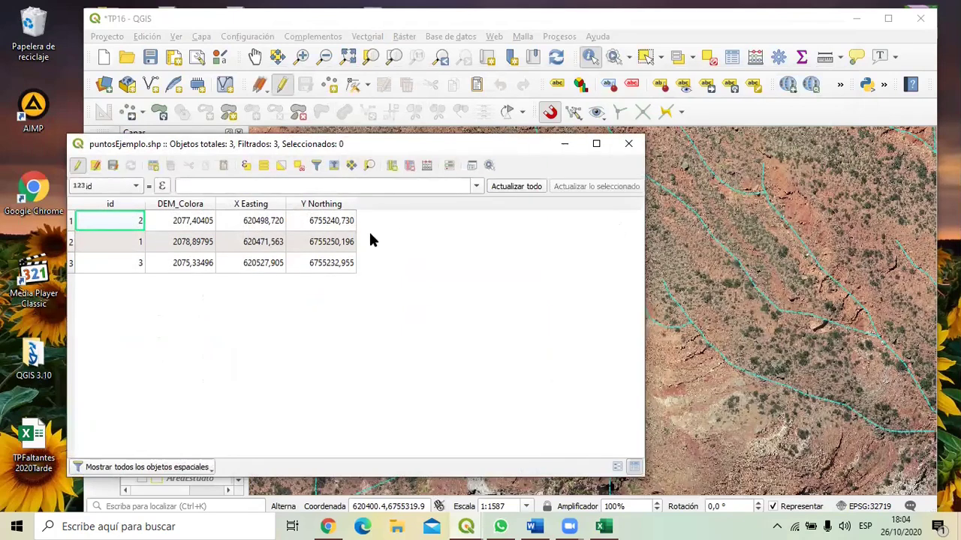
# Step: Add a decimal (real) field named Acimut with length 5 to the puntosEjemplo layer
pyautogui.click(392, 168)
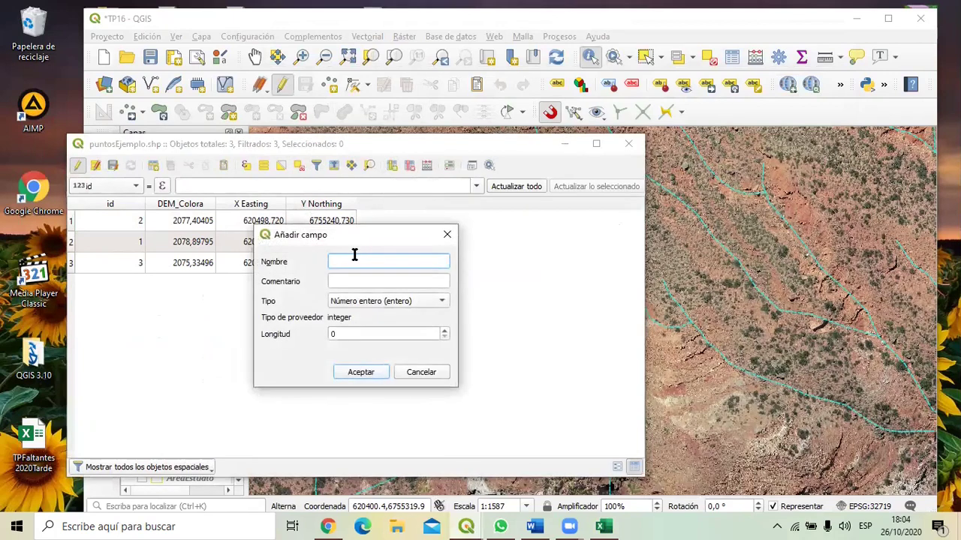
pyautogui.write('Acimut')
pyautogui.click(383, 300)
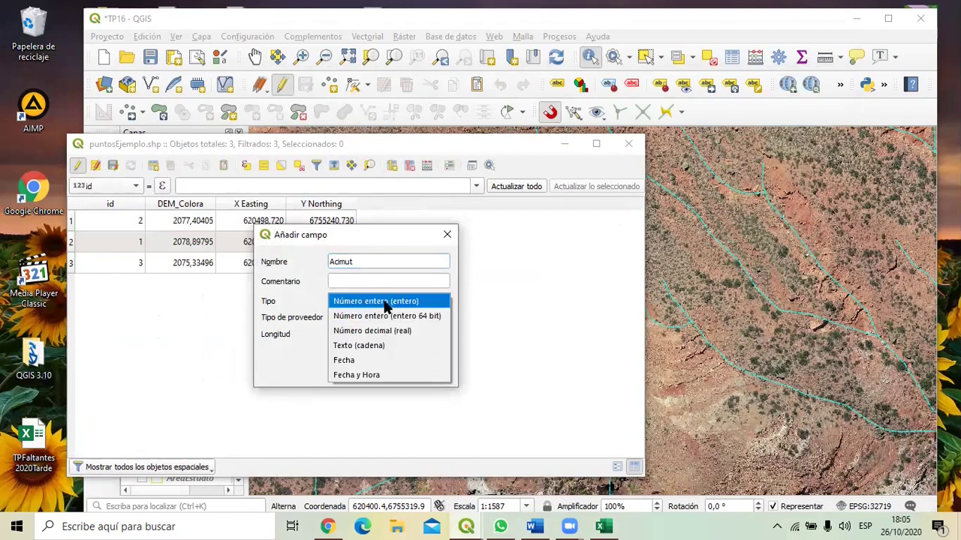
pyautogui.click(387, 316)
pyautogui.moveTo(352, 333); pyautogui.dragTo(321, 334)
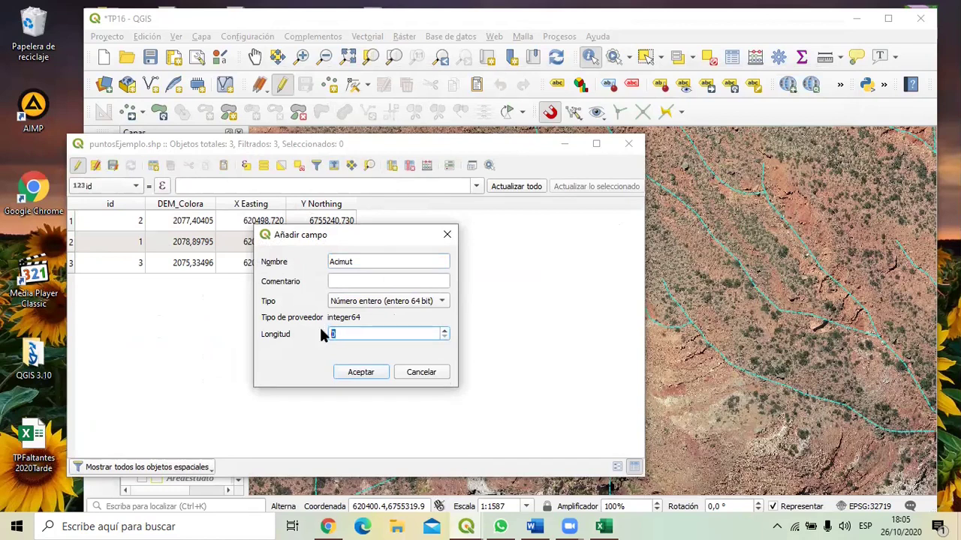
pyautogui.write('5')
pyautogui.click(442, 301)
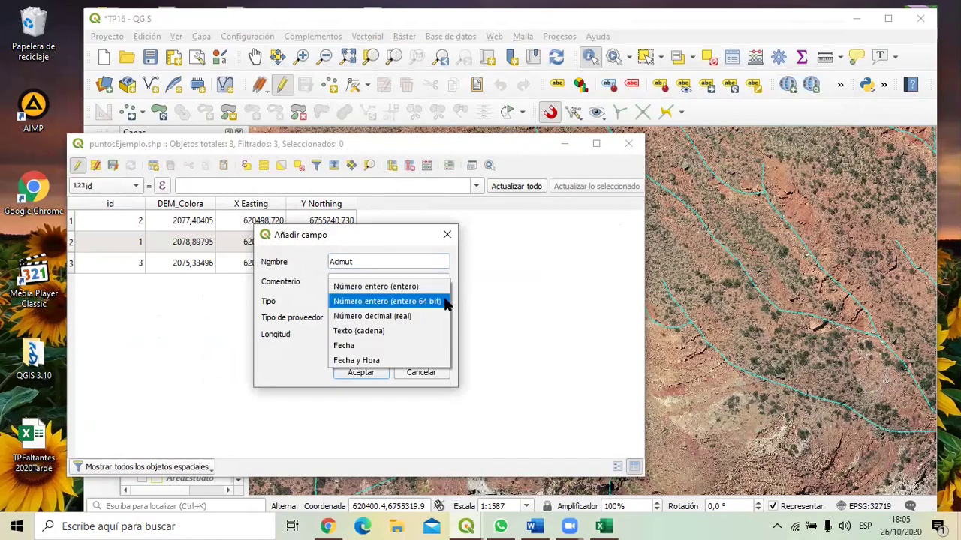
pyautogui.click(404, 322)
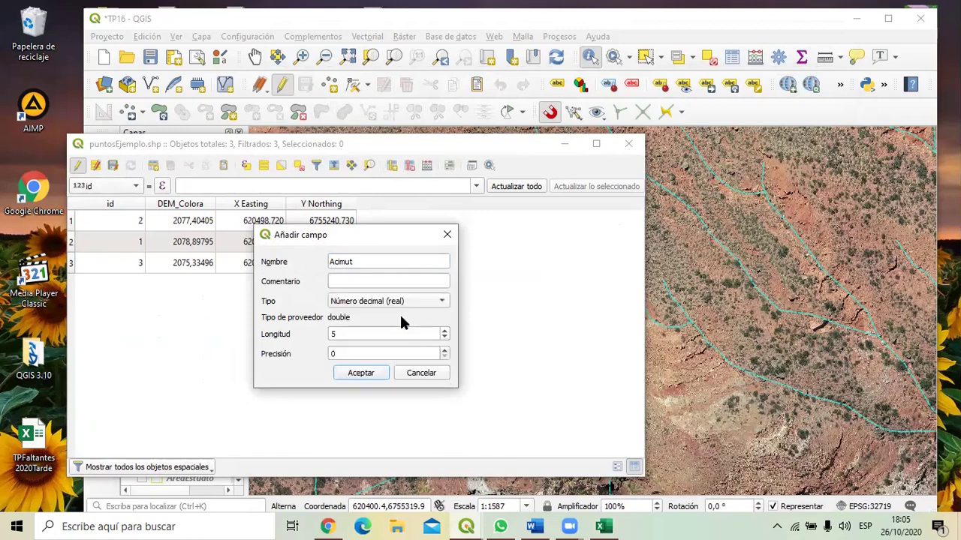
pyautogui.moveTo(335, 353); pyautogui.dragTo(323, 357)
pyautogui.click(360, 374)
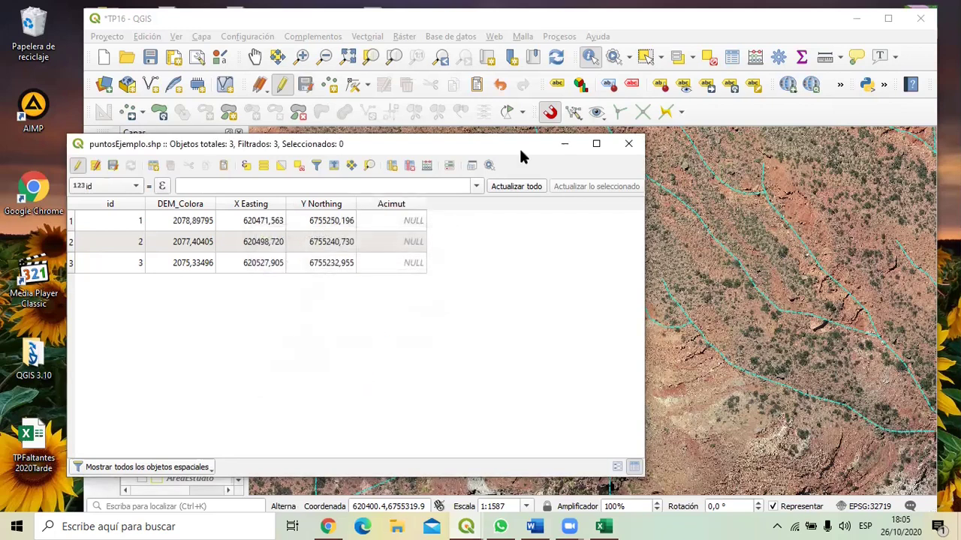
# Step: Add a decimal (real) field named Inclinacio with length 5 and precision 2 to the puntosEjemplo layer
pyautogui.click(392, 165)
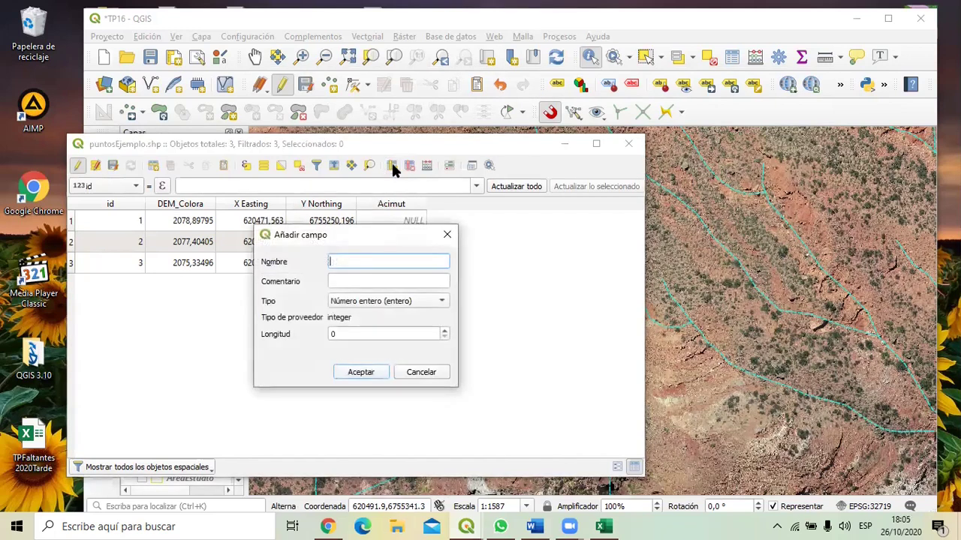
pyautogui.write('Inclinacio')
pyautogui.click(370, 301)
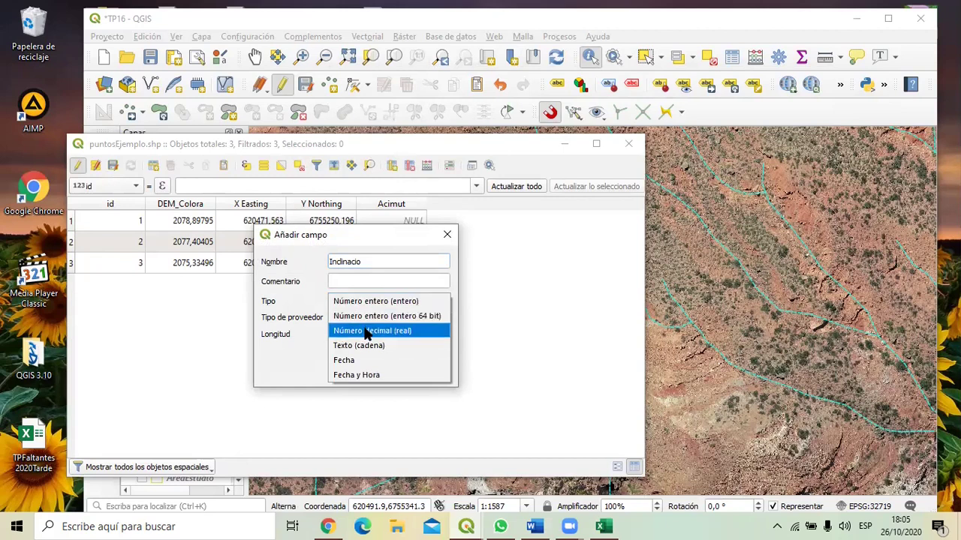
pyautogui.click(367, 331)
pyautogui.click(327, 335)
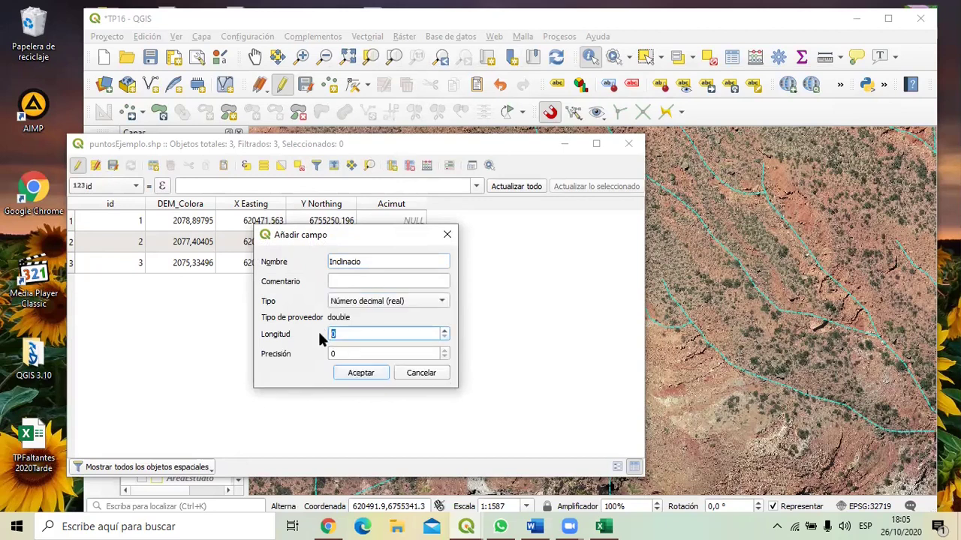
pyautogui.click(328, 354)
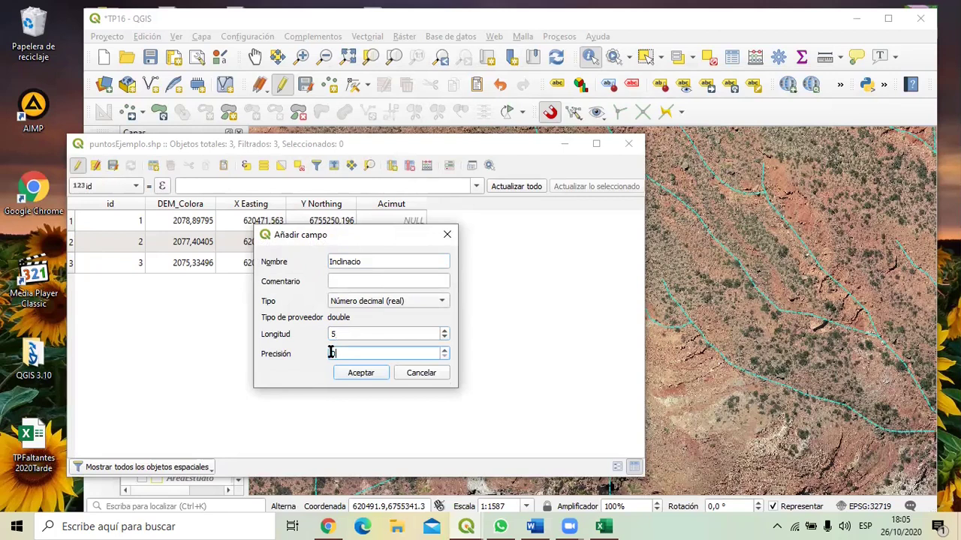
pyautogui.write('2')
pyautogui.click(368, 372)
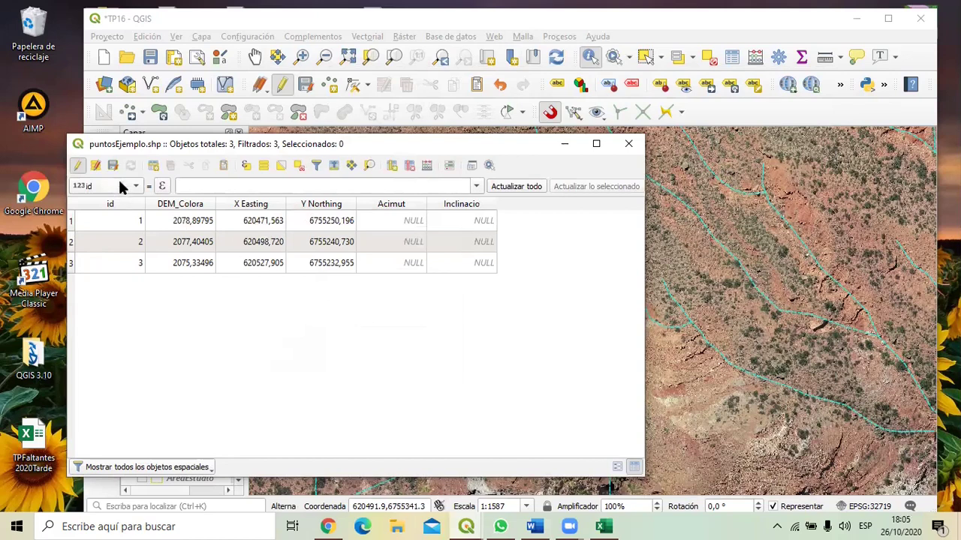
# Step: Save the puntosEjemplo layer edits, then bring its attribute table back to the front and reposition it
pyautogui.click(305, 85)
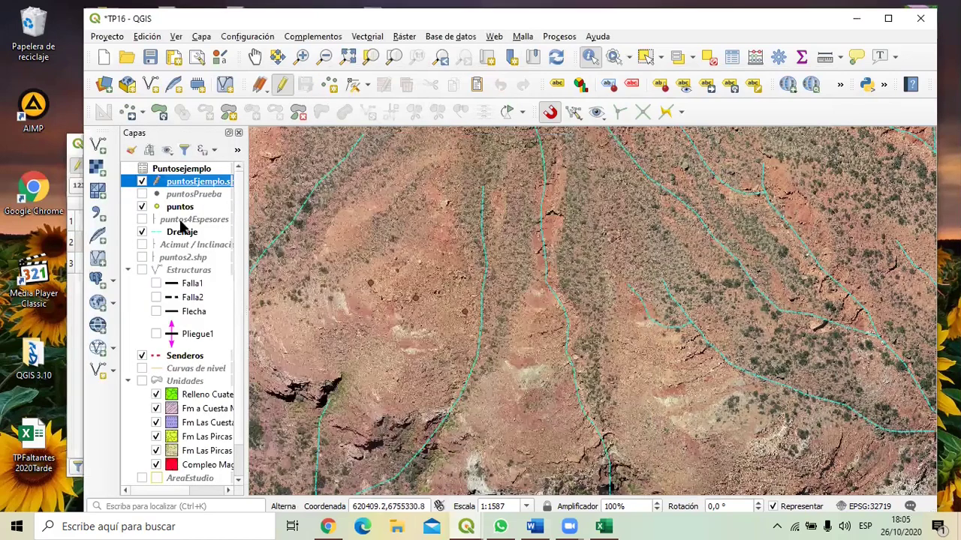
pyautogui.click(71, 157)
pyautogui.click(78, 144)
pyautogui.click(359, 141)
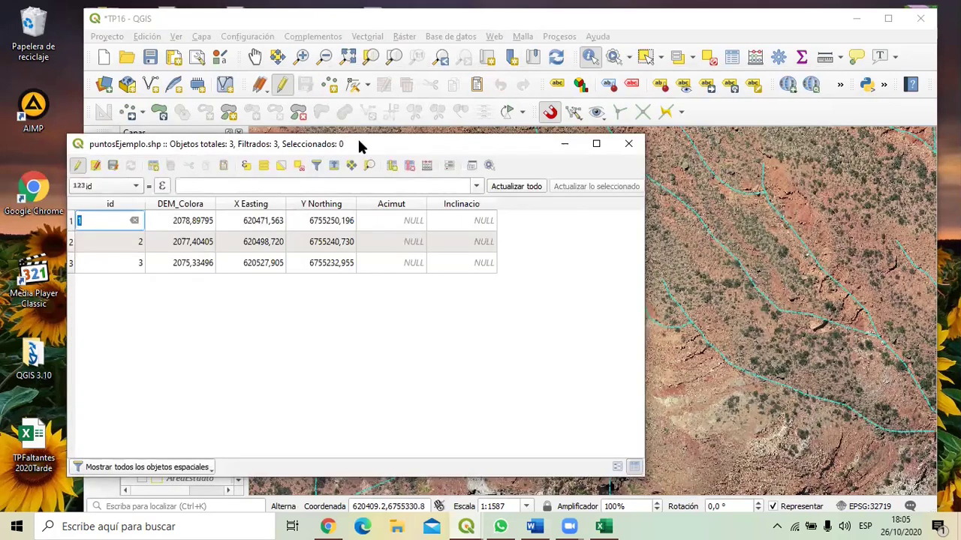
pyautogui.moveTo(358, 143); pyautogui.dragTo(324, 147)
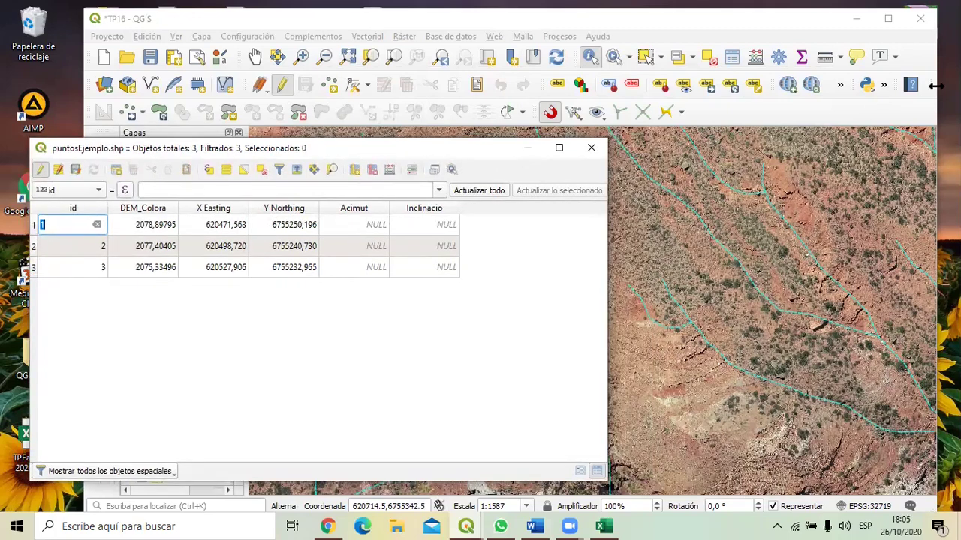
# Step: Narrow the QGIS window to launch the 3-point calculation program from the desktop, and move the puntos layer above puntosEjemplo.shp
pyautogui.moveTo(934, 85); pyautogui.dragTo(923, 30)
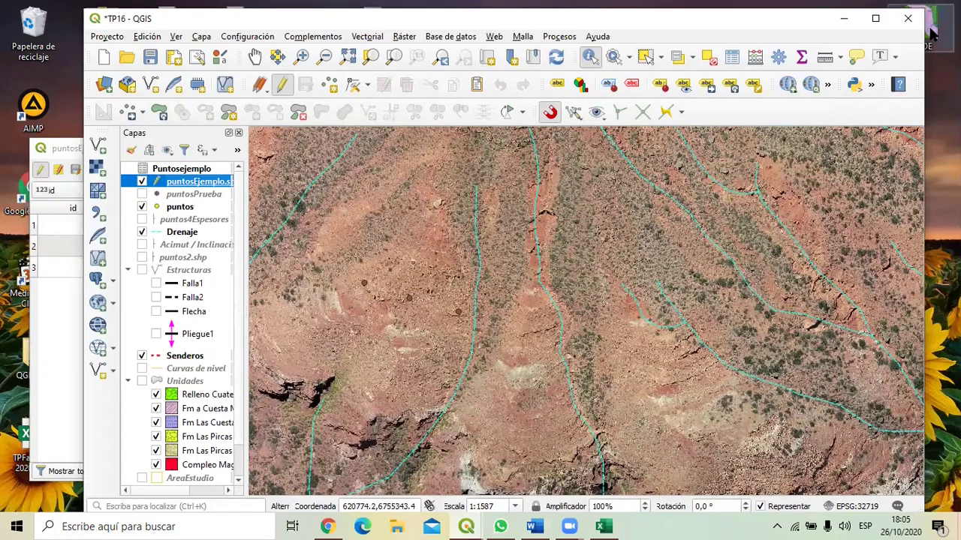
pyautogui.click(931, 34)
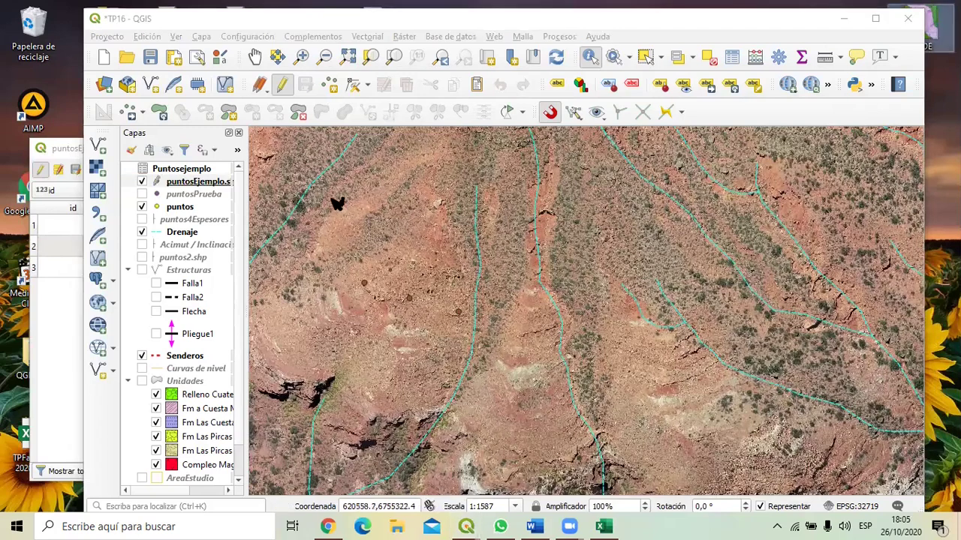
pyautogui.moveTo(180, 209); pyautogui.dragTo(180, 182)
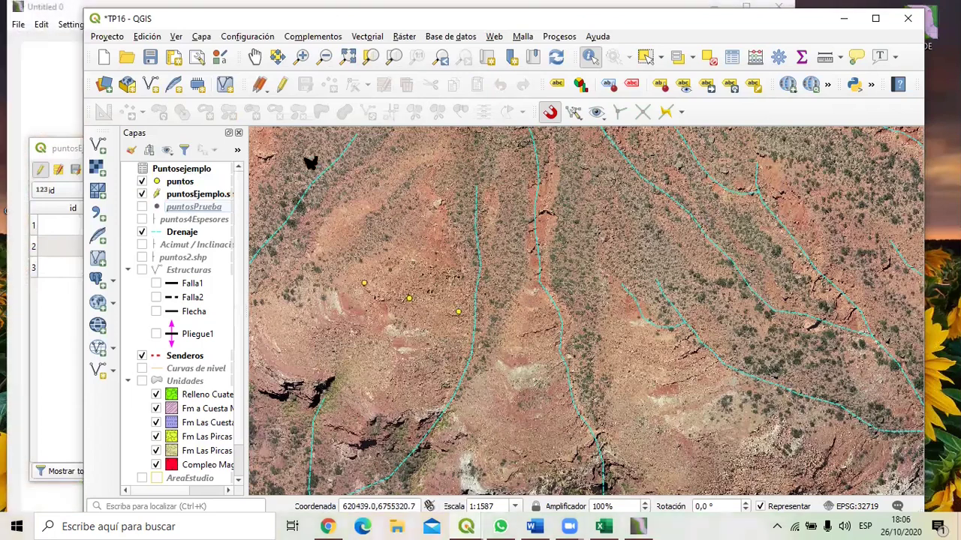
# Step: Bring the 3-point calculation program's Untitled 0 window forward, reposition it, and narrow it so the QGIS map shows beside it
pyautogui.click(66, 11)
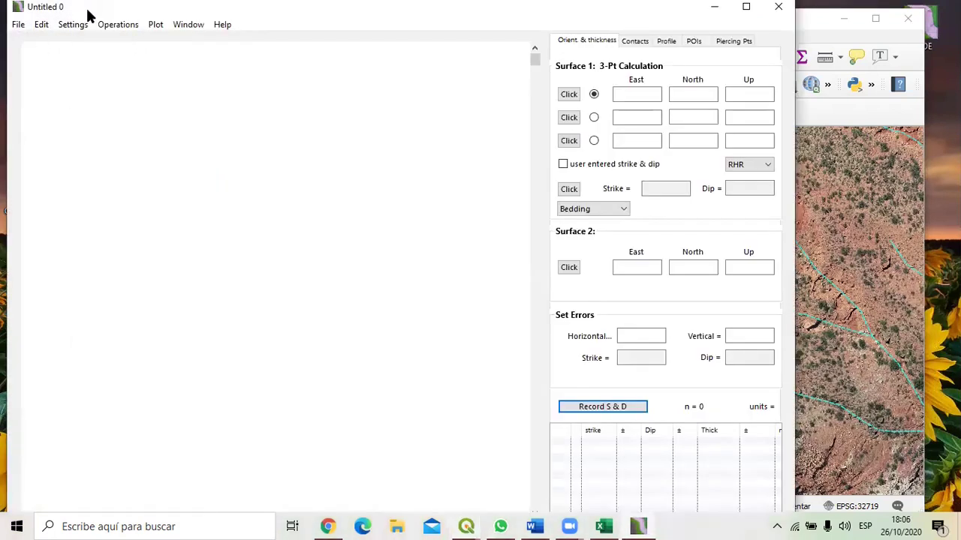
pyautogui.moveTo(87, 15); pyautogui.dragTo(233, 29)
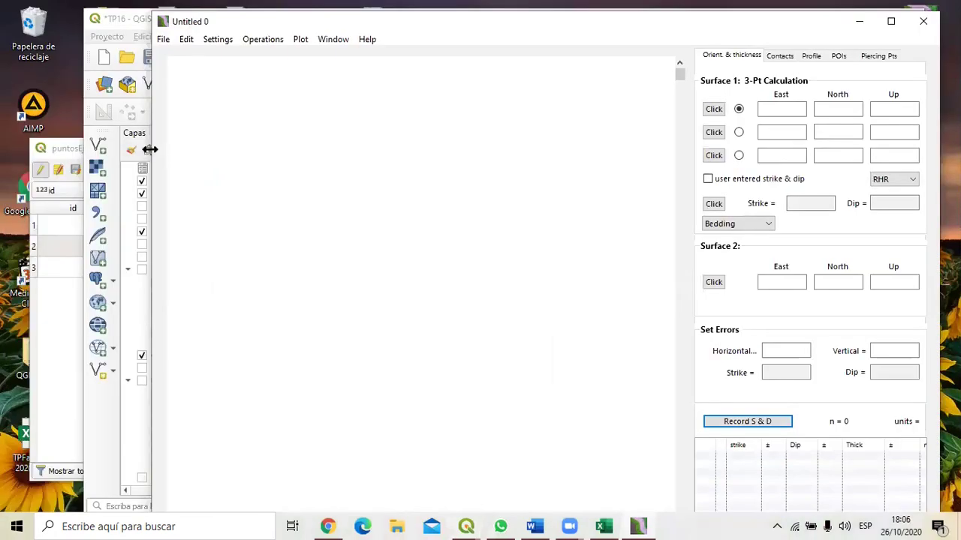
pyautogui.moveTo(150, 149); pyautogui.dragTo(452, 150)
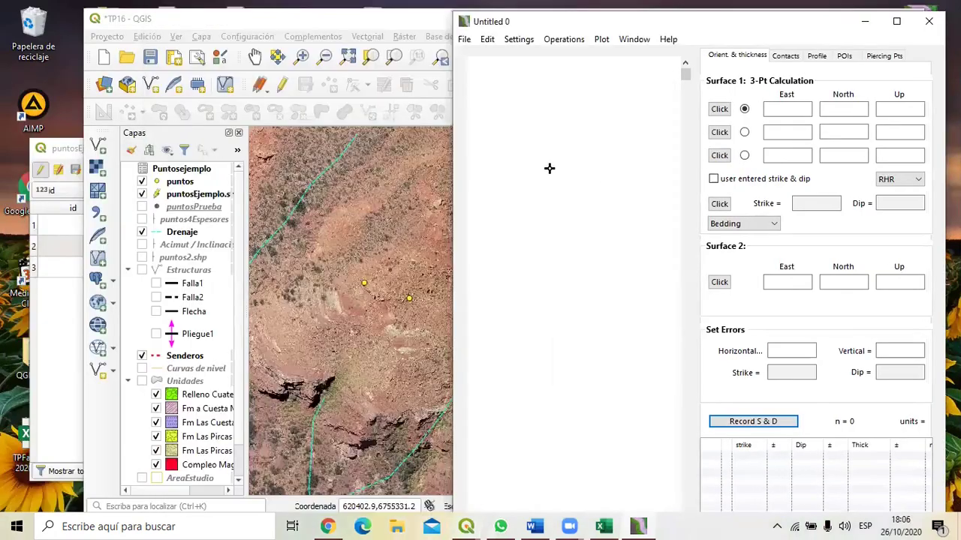
# Step: Bring the puntosEjemplo attribute table forward, reposition it, and copy point 1's X Easting 620471,563 into Surface 1's first East value
pyautogui.click(66, 150)
pyautogui.moveTo(361, 138); pyautogui.dragTo(373, 89)
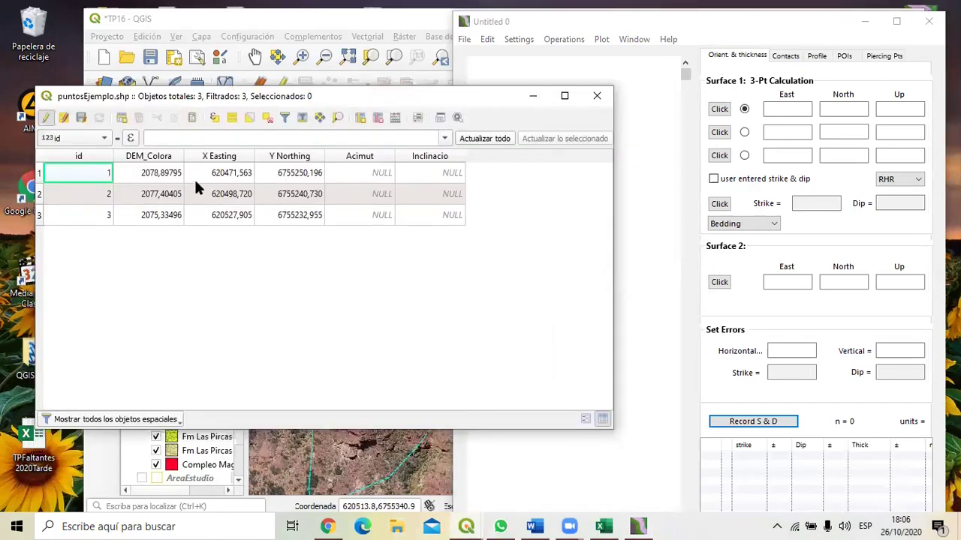
pyautogui.doubleClick(237, 171)
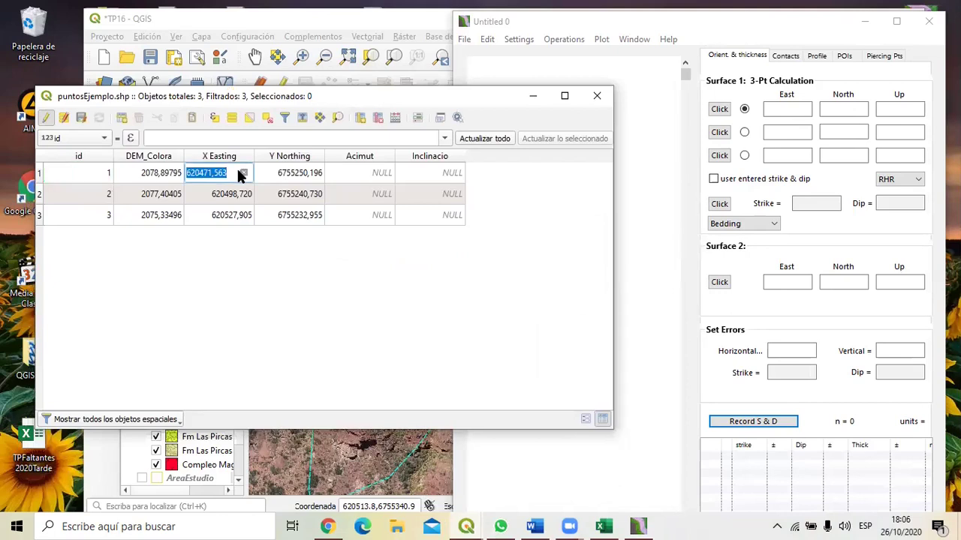
pyautogui.click(781, 111)
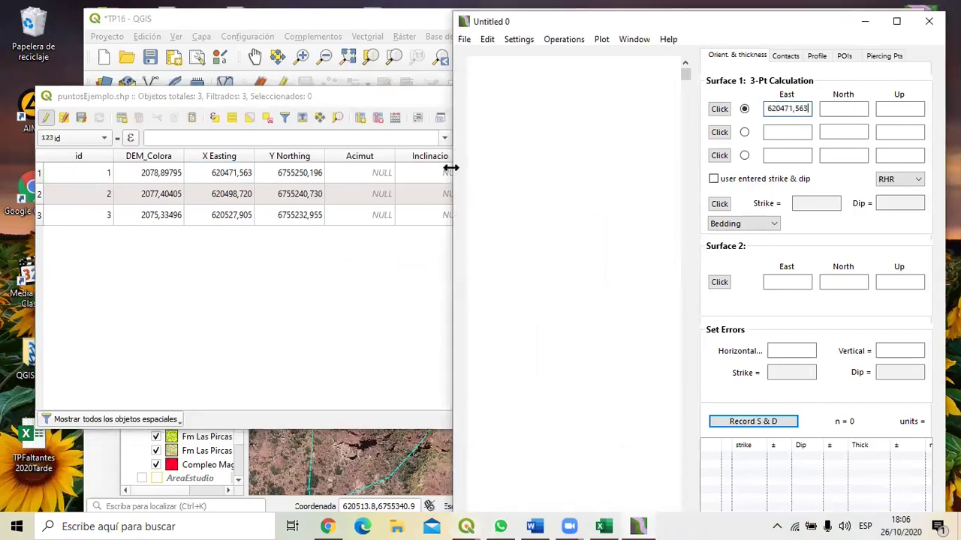
# Step: Copy point 1's Y Northing 6755250,196 and DEM_Colora 2078,89795 into Surface 1's first North and Up values
pyautogui.doubleClick(301, 172)
pyautogui.hotkey('ctrl', 'c')
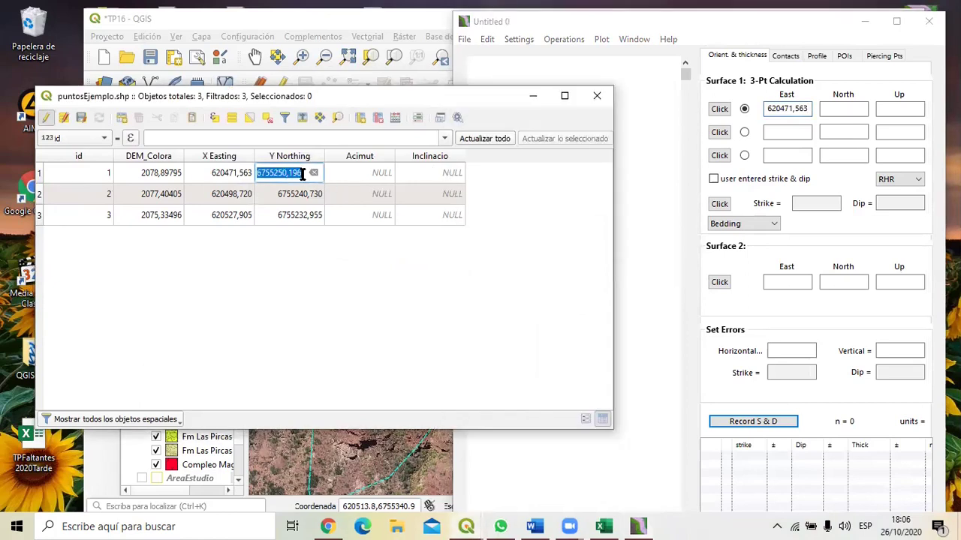
pyautogui.click(828, 111)
pyautogui.hotkey('ctrl', 'v')
pyautogui.doubleClick(150, 172)
pyautogui.hotkey('ctrl', 'c')
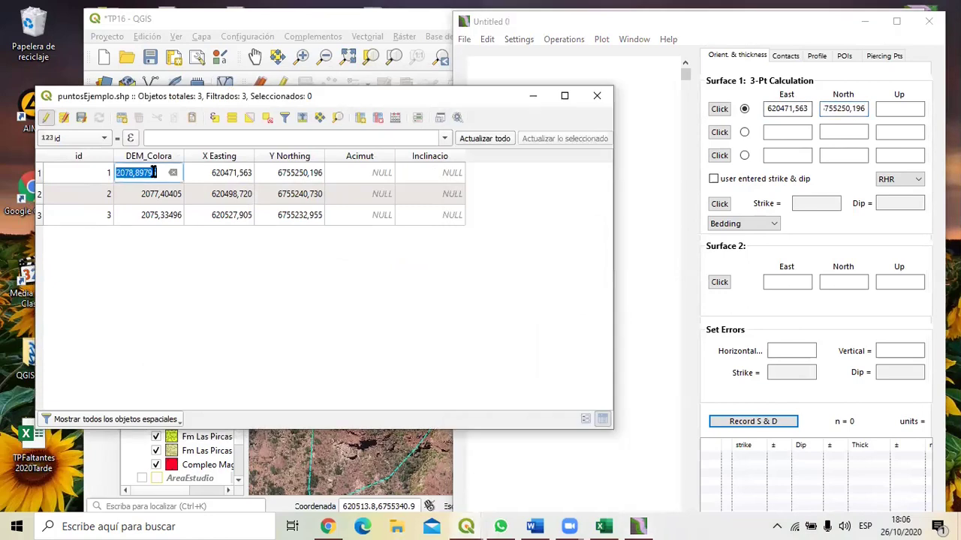
pyautogui.click(887, 107)
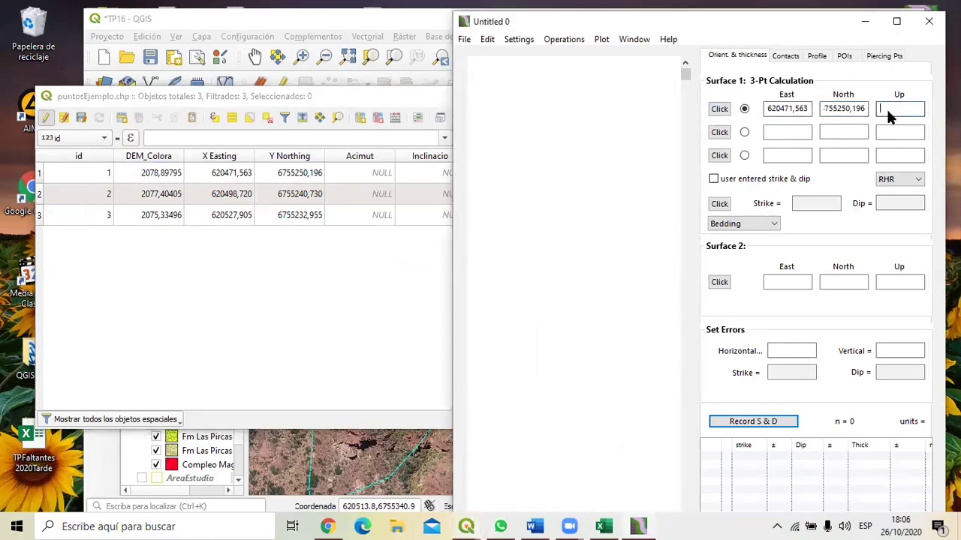
pyautogui.hotkey('ctrl', 'v')
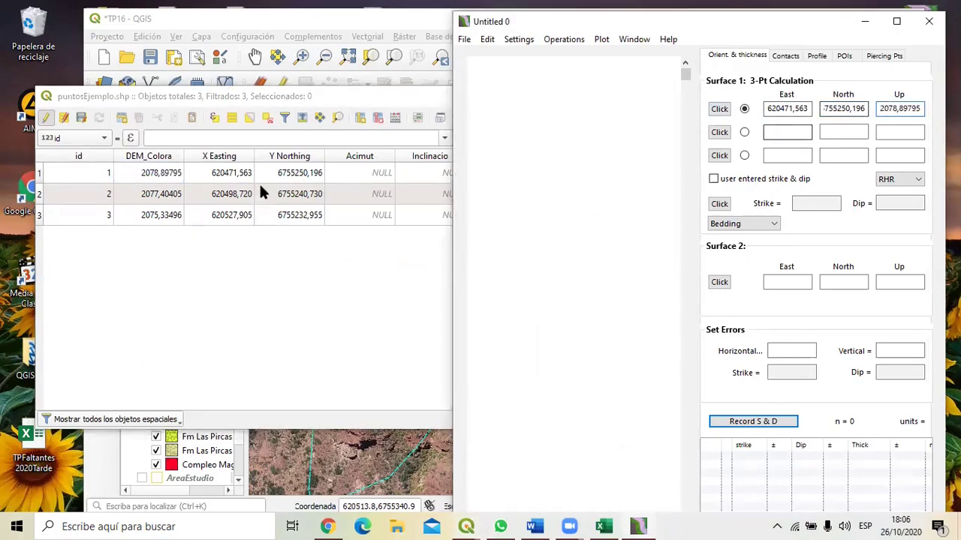
# Step: Copy point 2's X Easting 620498,720, Y Northing 6755240,730 and DEM_Colora 2077,40405 into Surface 1's second East, North and Up values
pyautogui.doubleClick(209, 193)
pyautogui.hotkey('ctrl', 'c')
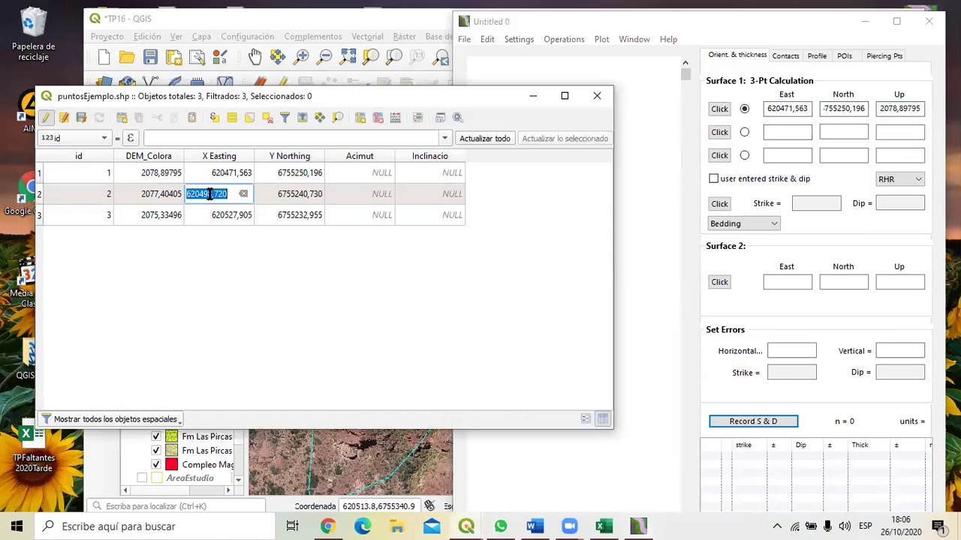
pyautogui.click(775, 131)
pyautogui.hotkey('ctrl', 'v')
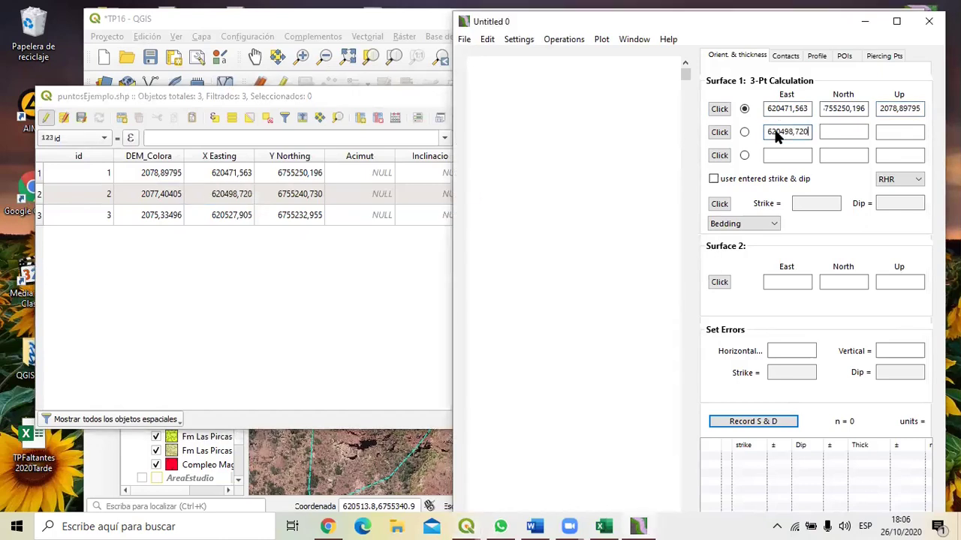
pyautogui.doubleClick(304, 195)
pyautogui.hotkey('ctrl', 'c')
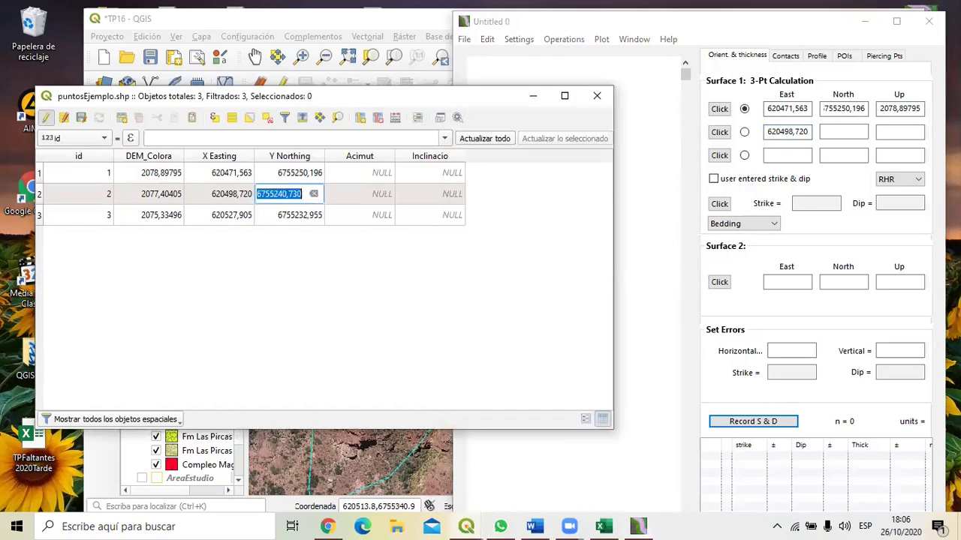
pyautogui.click(822, 130)
pyautogui.hotkey('ctrl', 'v')
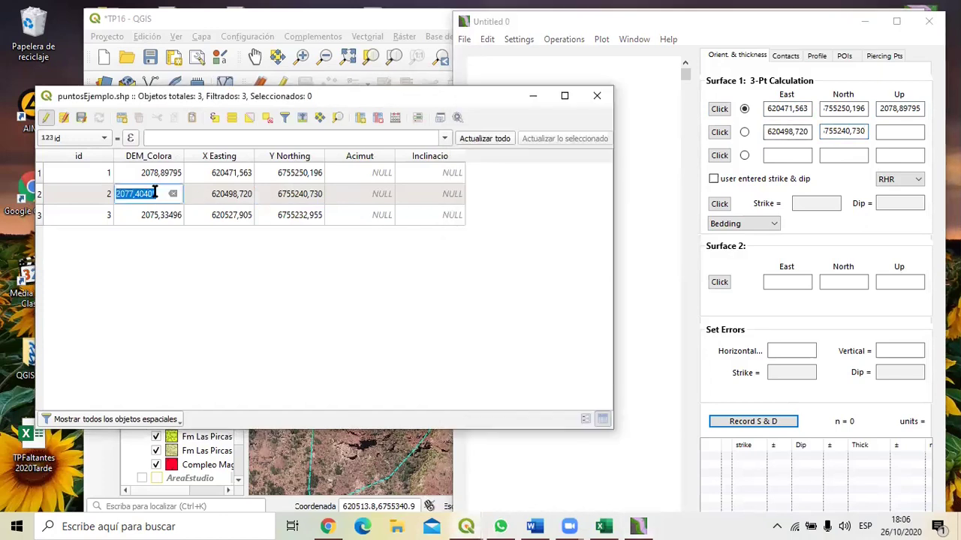
pyautogui.click(886, 132)
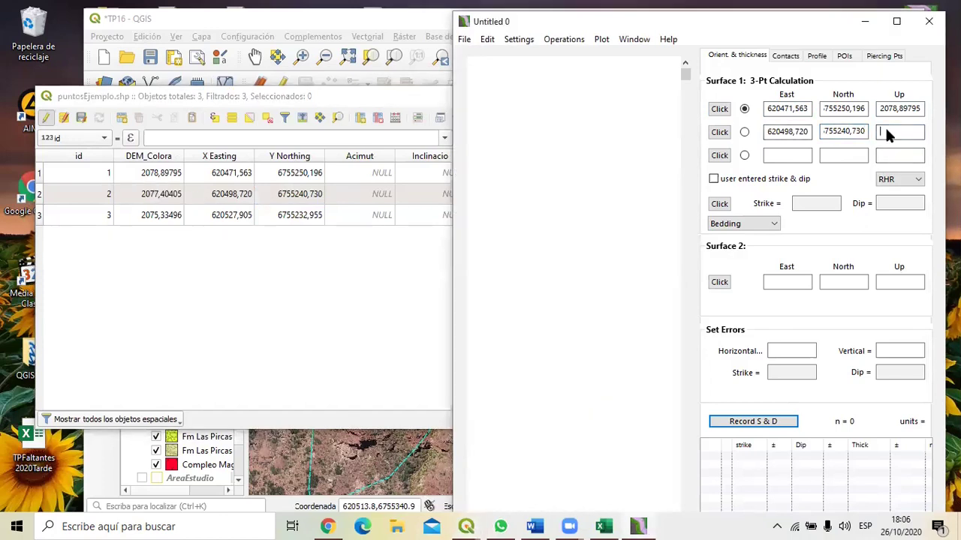
pyautogui.write('2077,40405')
# Step: Copy point 3's X Easting 620527,905 and Y Northing 6755232,955 into Surface 1's third East and North values
pyautogui.doubleClick(218, 215)
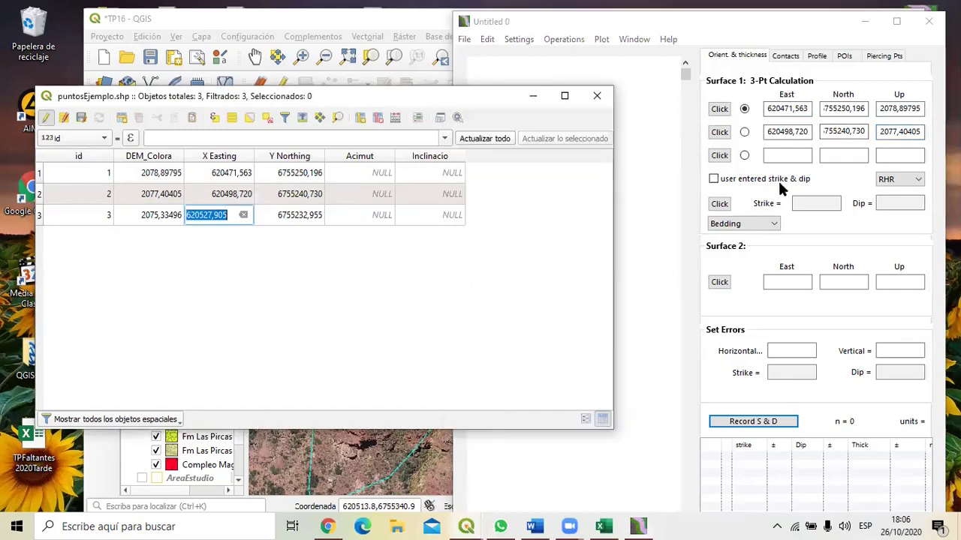
pyautogui.click(782, 156)
pyautogui.write('620527,905')
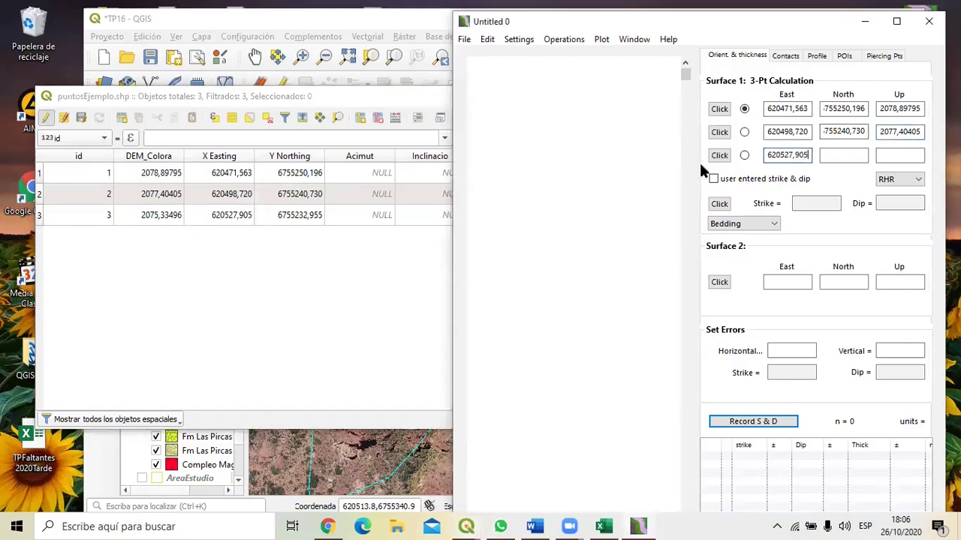
pyautogui.click(290, 215)
pyautogui.doubleClick(290, 215)
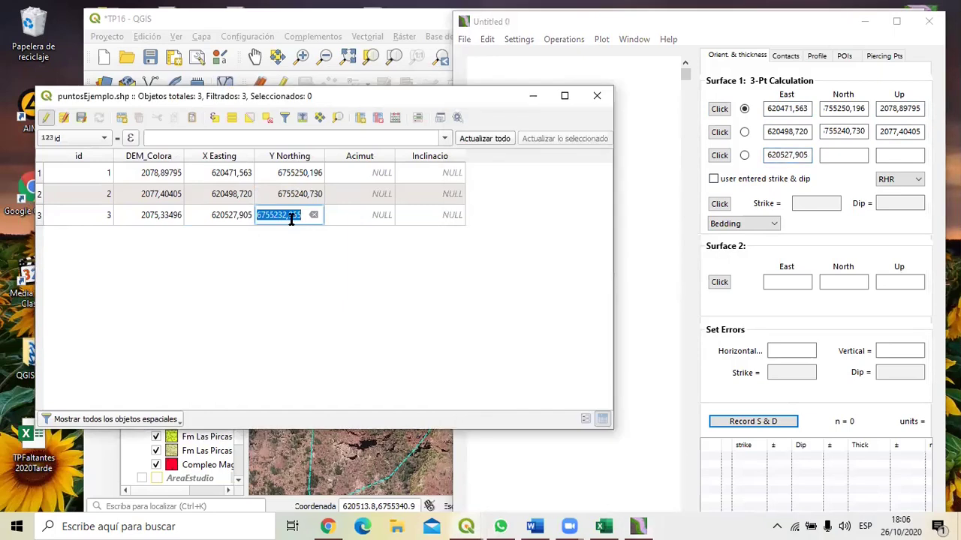
pyautogui.doubleClick(154, 215)
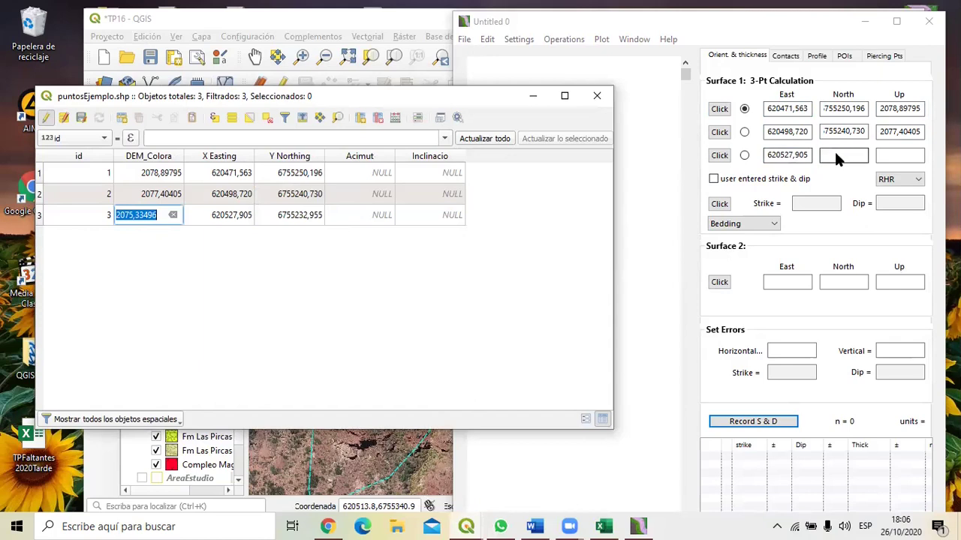
pyautogui.doubleClick(301, 215)
pyautogui.hotkey('ctrl', 'c')
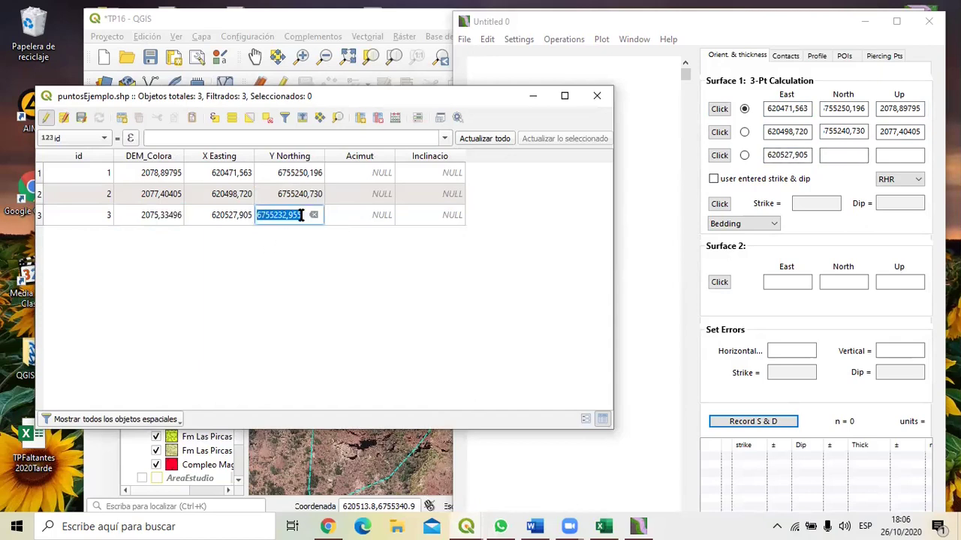
pyautogui.click(833, 159)
pyautogui.hotkey('ctrl', 'v')
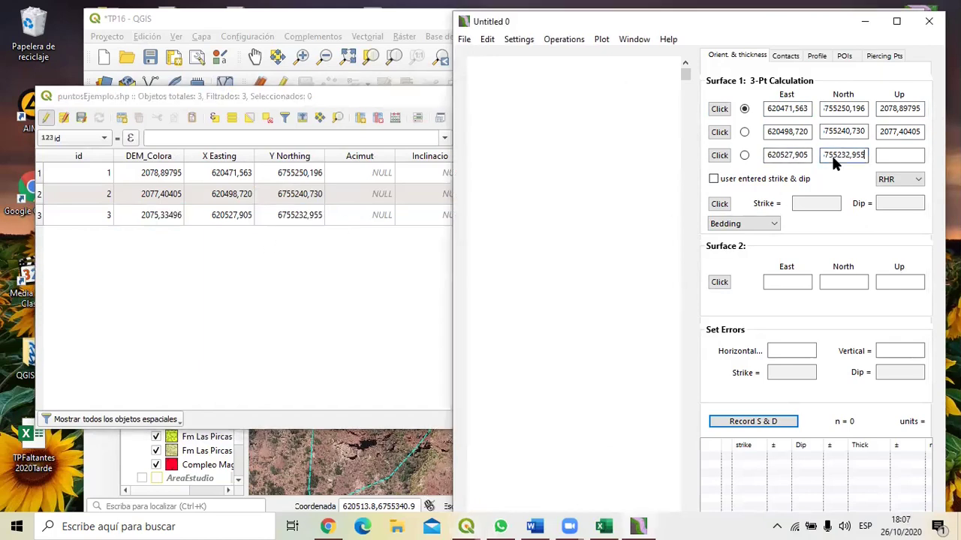
# Step: Copy point 3's DEM_Colora elevation 2075,33496 into Surface 1's third Up value to complete the 3-point calculation
pyautogui.doubleClick(158, 216)
pyautogui.hotkey('ctrl', 'c')
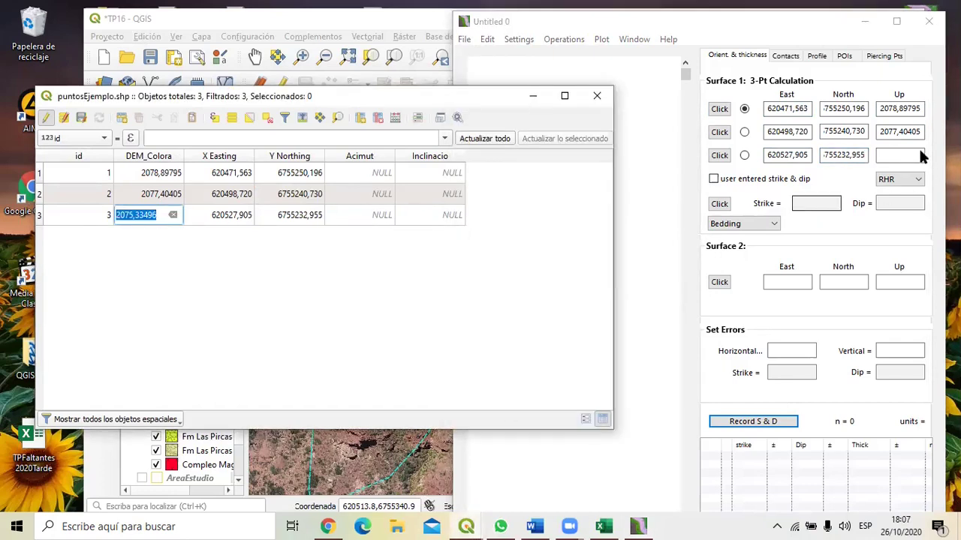
pyautogui.click(895, 155)
pyautogui.hotkey('ctrl', 'v')
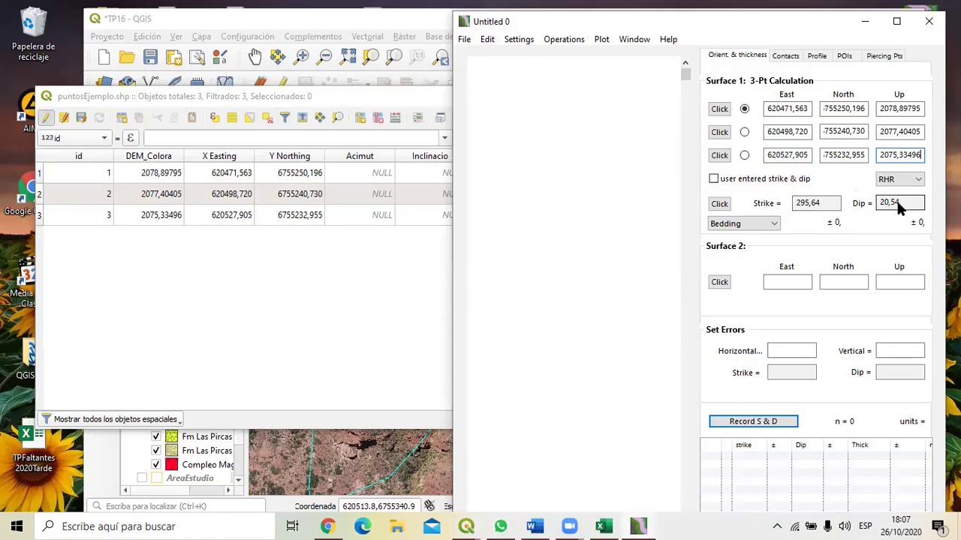
# Step: Return to the puntosEjemplo attribute table and set Acimut to 295,64 for all three points
pyautogui.click(401, 93)
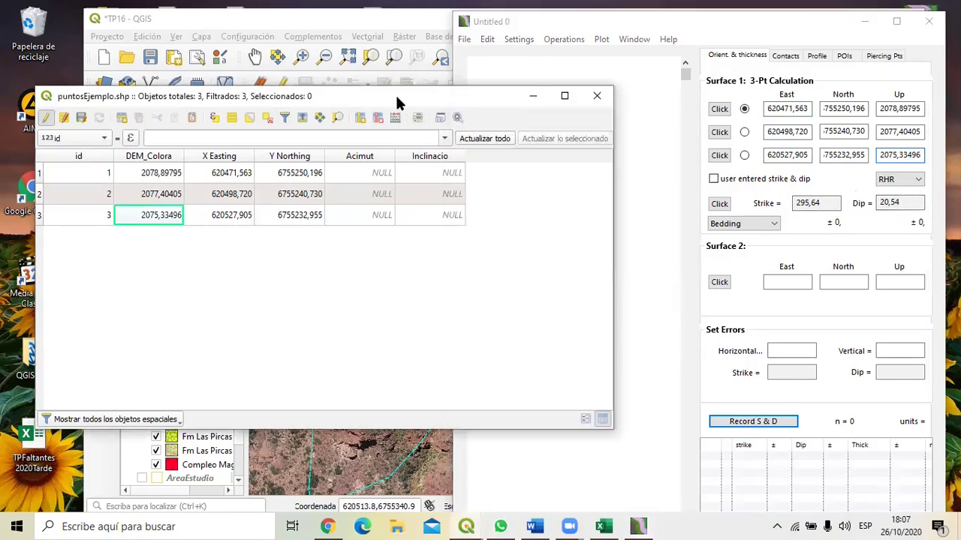
pyautogui.moveTo(394, 93); pyautogui.dragTo(380, 94)
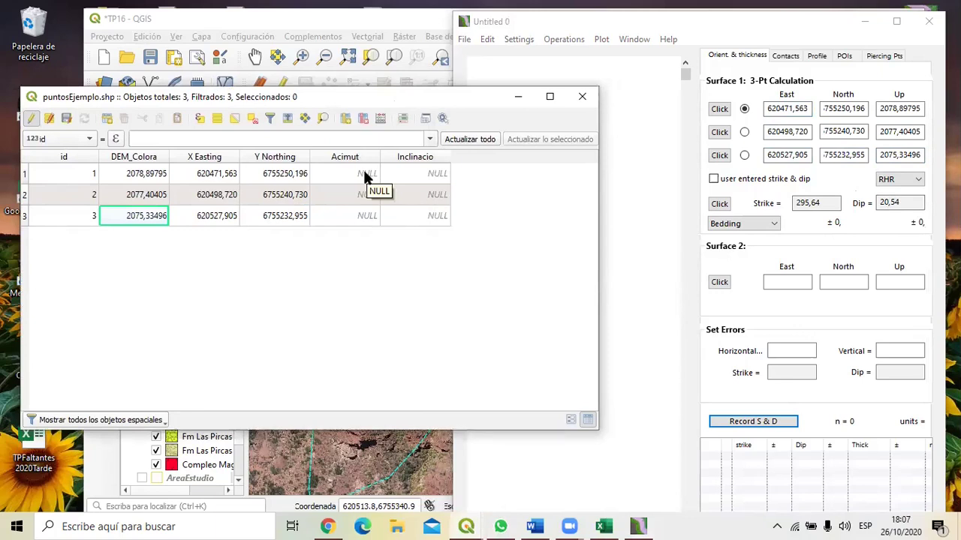
pyautogui.doubleClick(365, 174)
pyautogui.write('29')
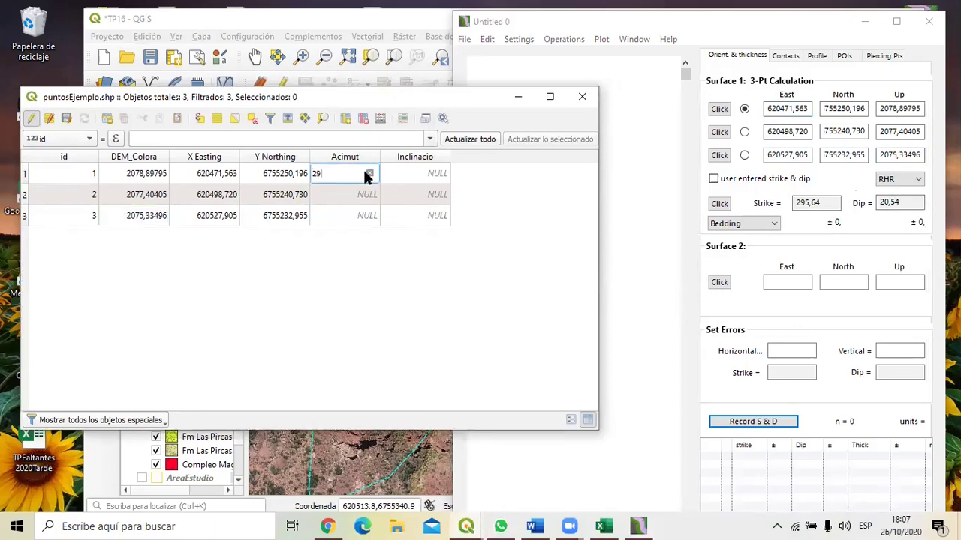
pyautogui.write('5,64')
pyautogui.click(352, 194)
pyautogui.write('295')
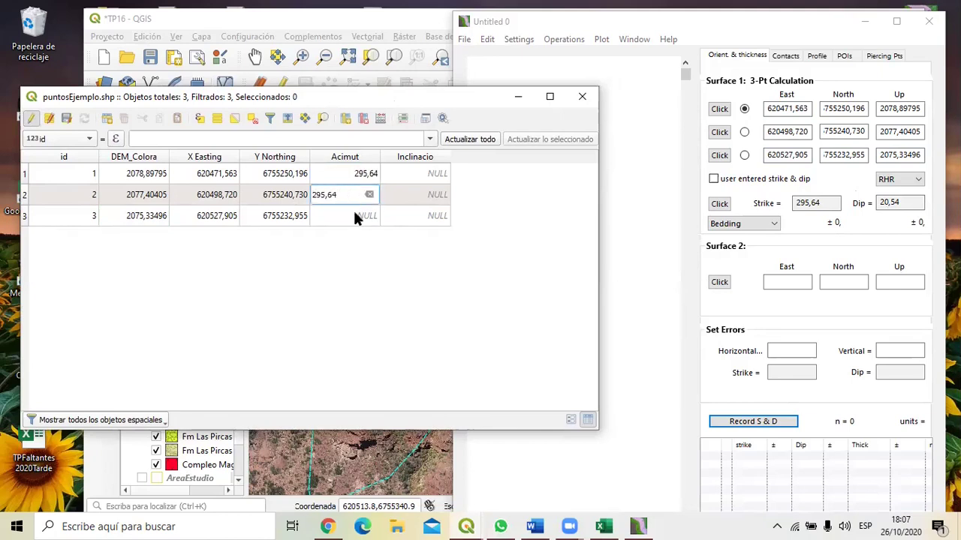
pyautogui.write(',64')
pyautogui.click(352, 214)
pyautogui.write('29')
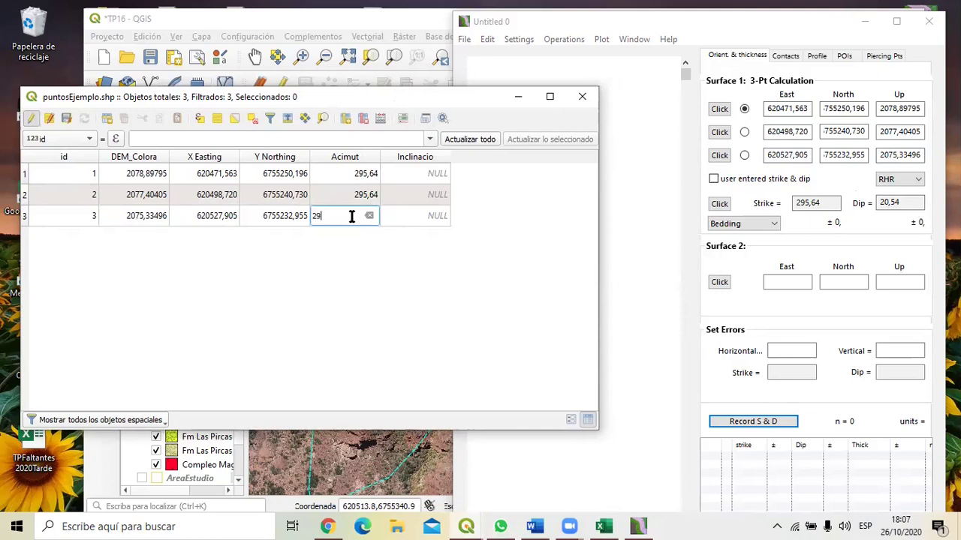
pyautogui.write('5,64')
# Step: Set Inclinacio to 20,54 for all three points and close the attribute table
pyautogui.click(439, 174)
pyautogui.write('20,54')
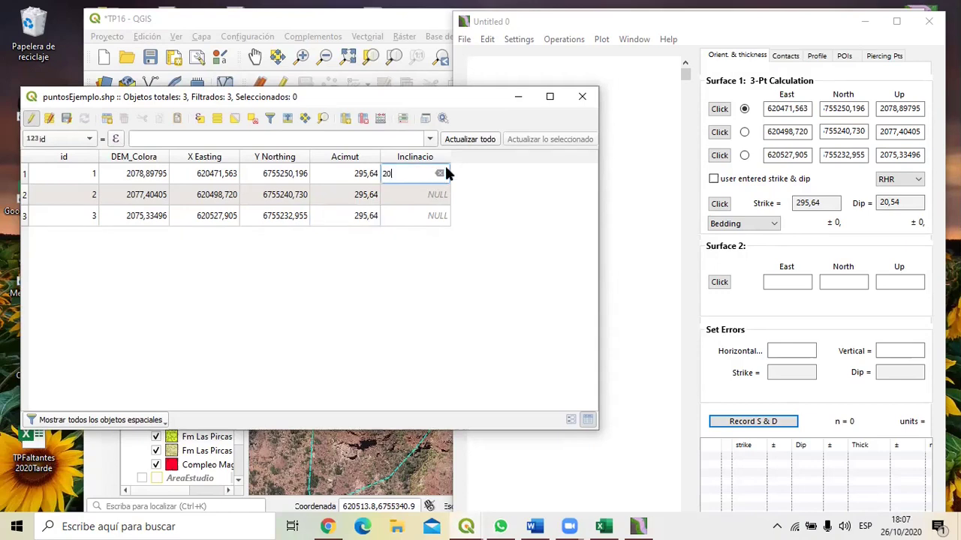
pyautogui.click(426, 193)
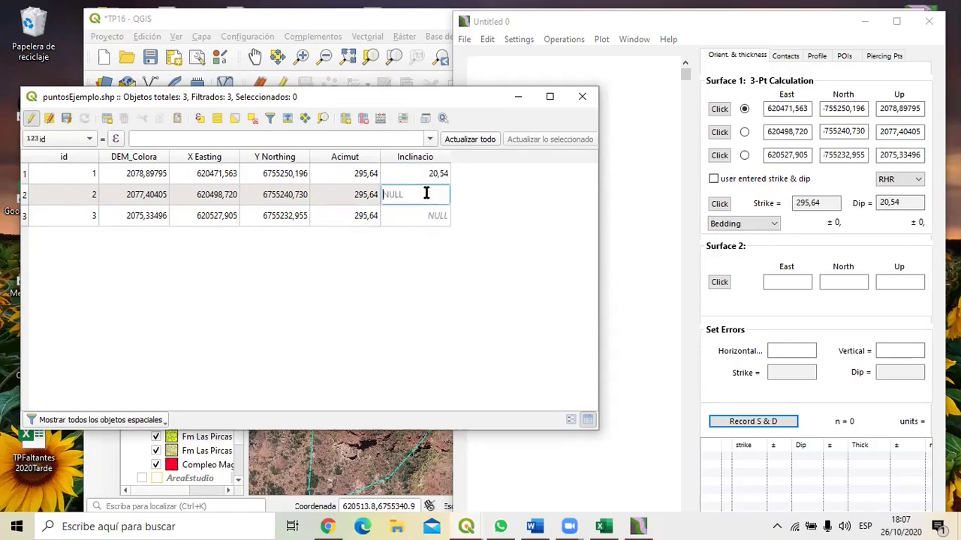
pyautogui.write('20,54')
pyautogui.click(423, 215)
pyautogui.write('20,54')
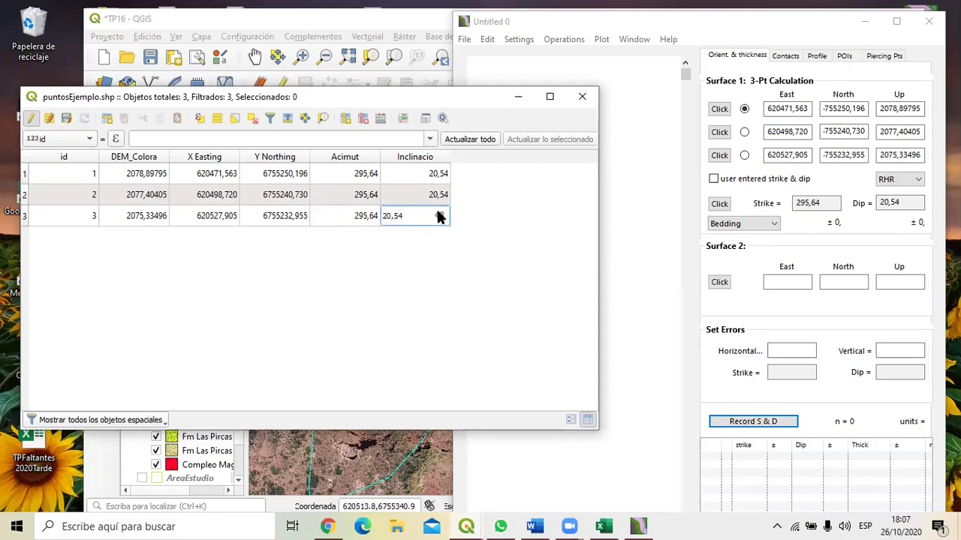
pyautogui.click(432, 195)
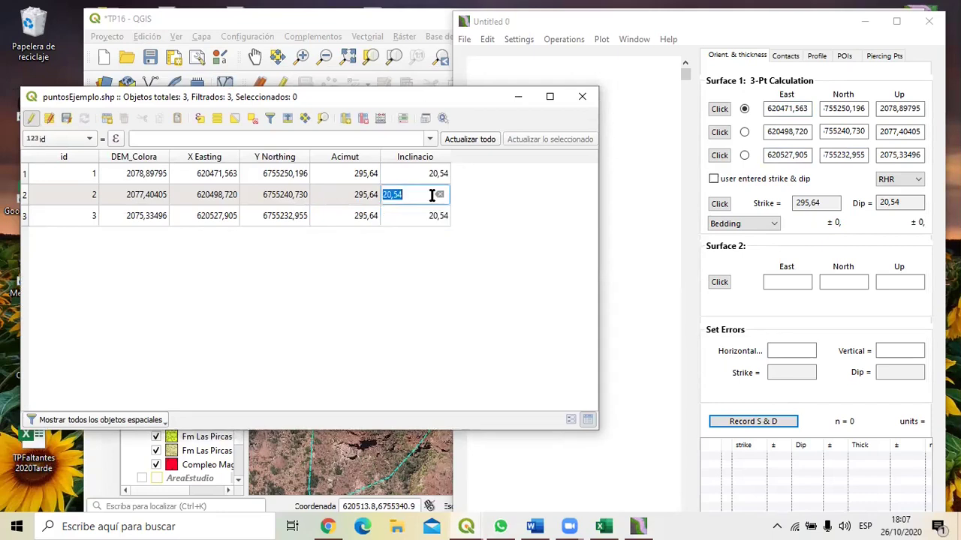
pyautogui.click(583, 100)
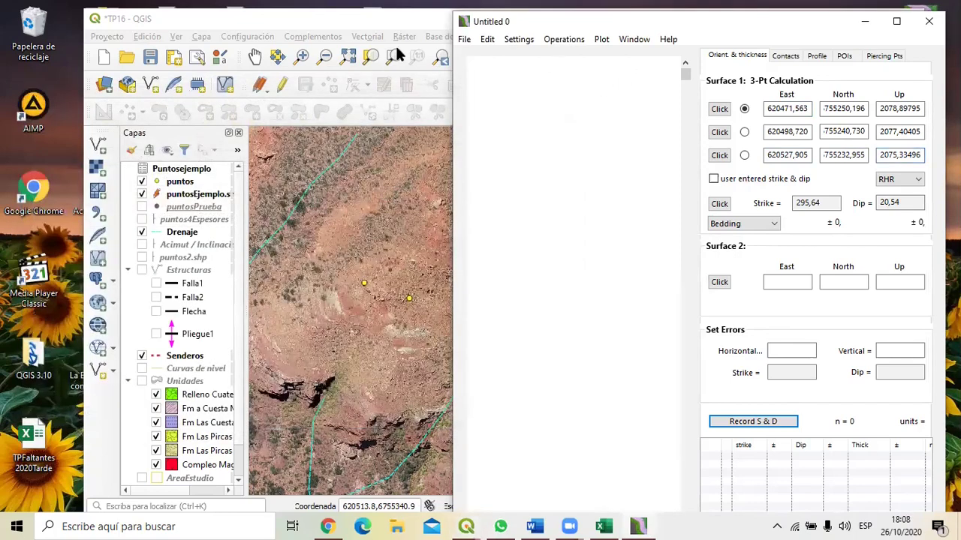
# Step: Return to QGIS and change the puntosEjemplo layer's symbol type from simple marker to Marcador SVG
pyautogui.click(356, 30)
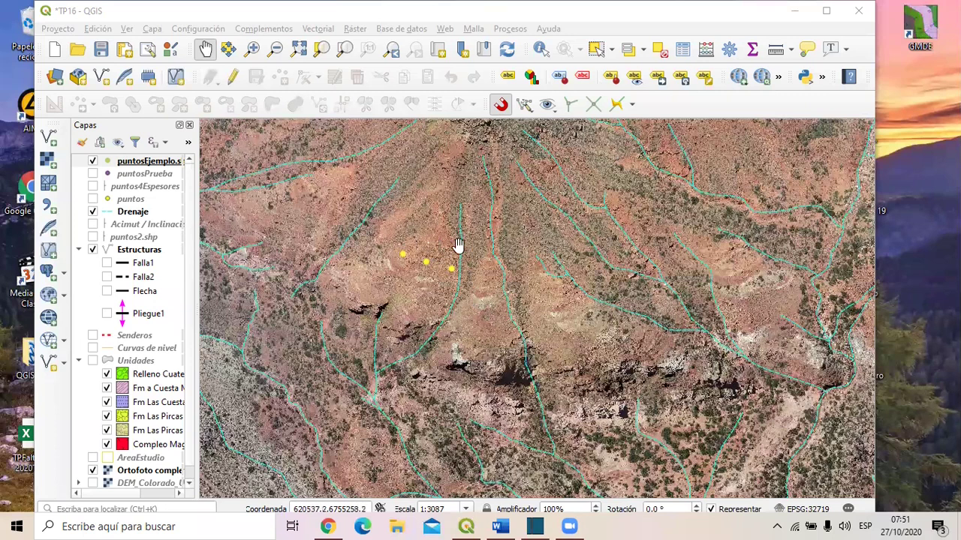
pyautogui.click(107, 163)
pyautogui.doubleClick(107, 164)
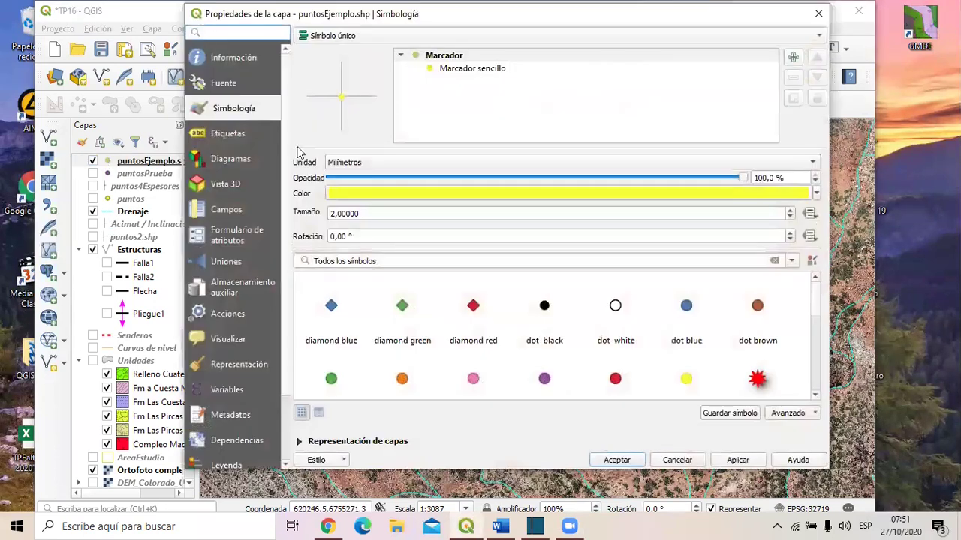
pyautogui.click(495, 69)
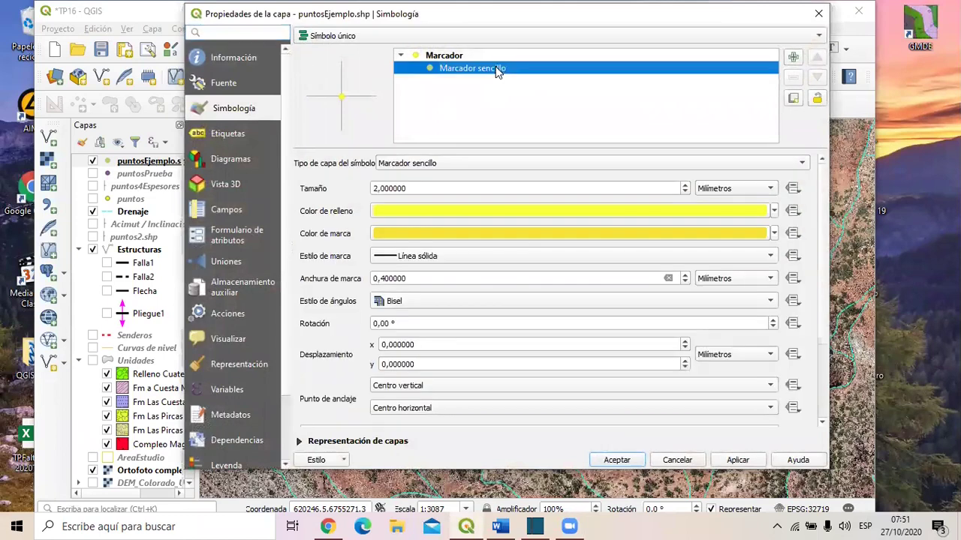
pyautogui.click(434, 164)
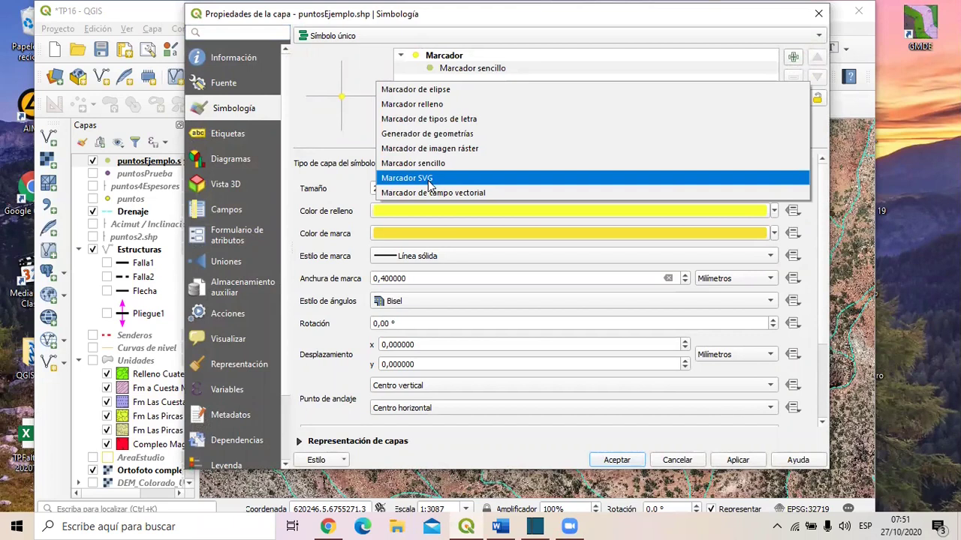
pyautogui.click(430, 178)
# Step: Choose the strike-and-dip symbol rumb incl.svg from the Geology SVG group as the marker image
pyautogui.moveTo(826, 278); pyautogui.dragTo(831, 392)
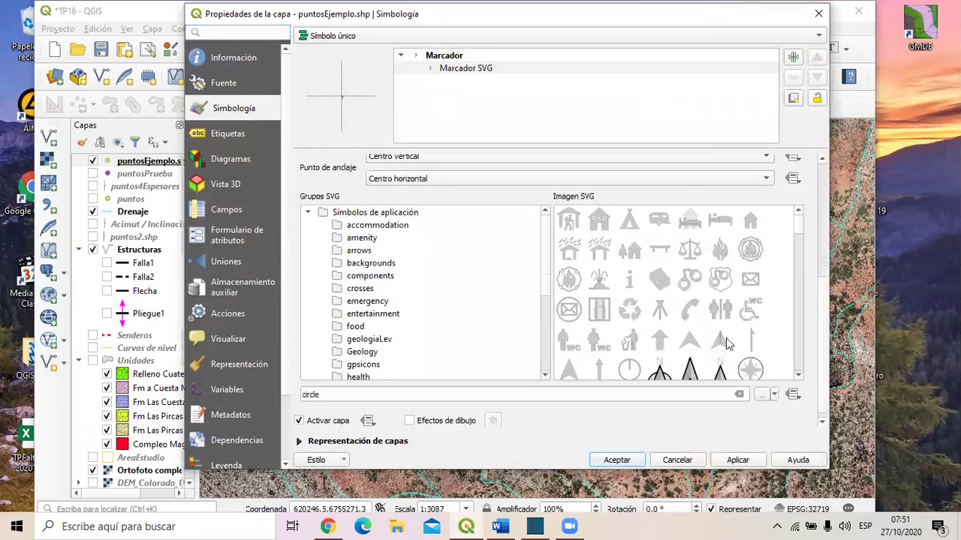
pyautogui.click(363, 353)
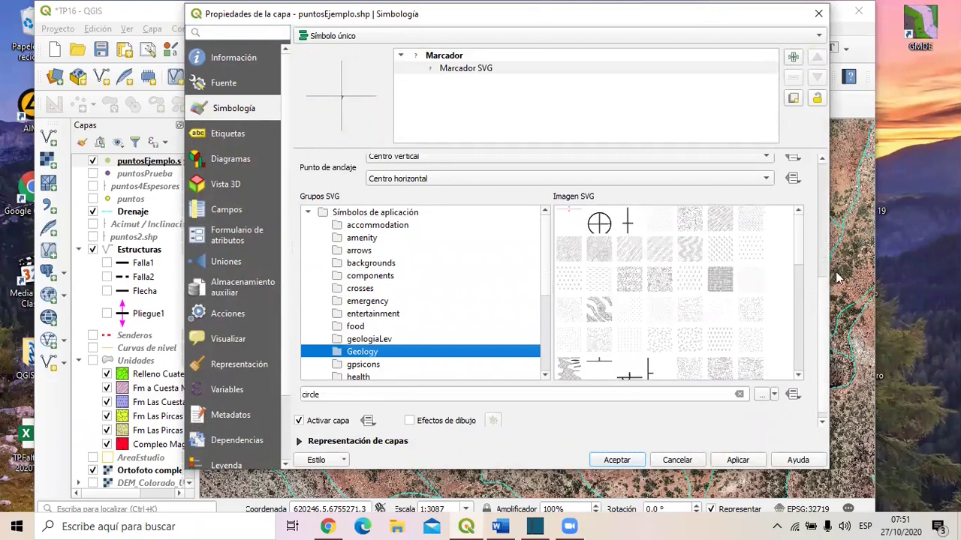
pyautogui.moveTo(801, 259); pyautogui.dragTo(802, 276)
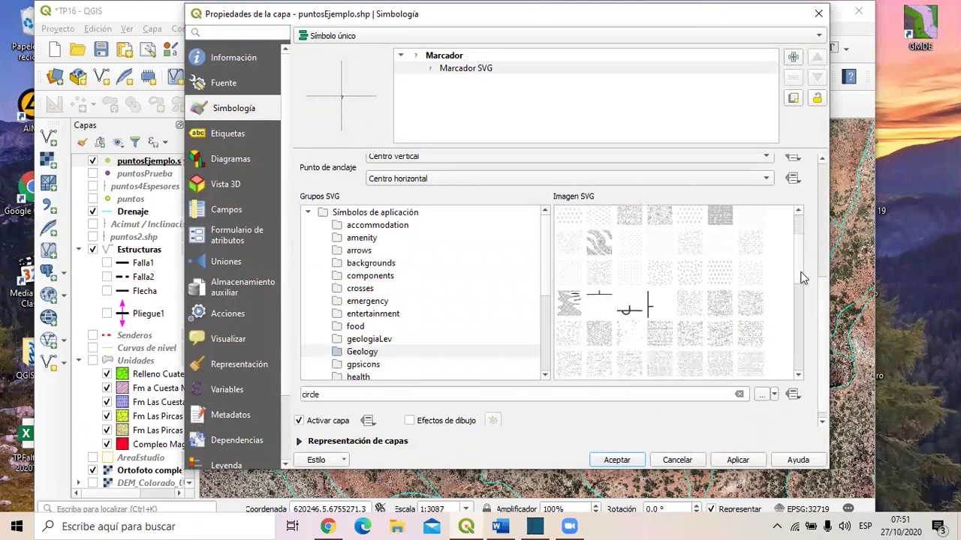
pyautogui.click(650, 308)
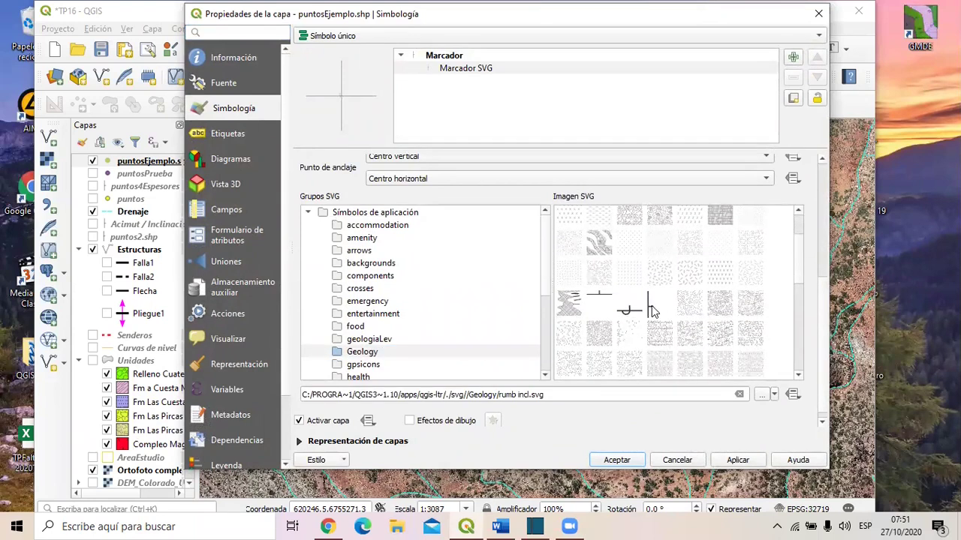
# Step: Set the SVG marker's width to 8 millimetres
pyautogui.moveTo(825, 315); pyautogui.dragTo(833, 222)
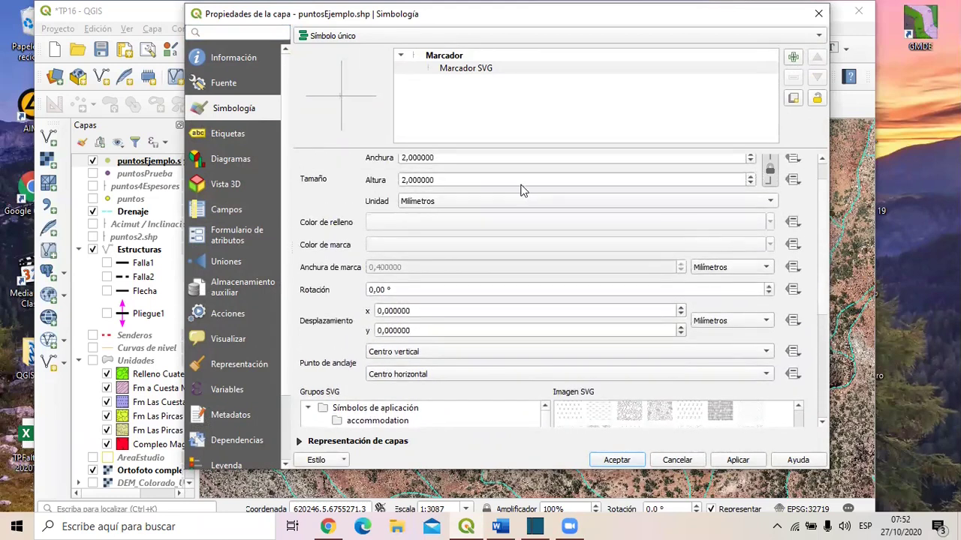
pyautogui.click(404, 157)
pyautogui.moveTo(403, 157); pyautogui.dragTo(409, 157)
pyautogui.write('8')
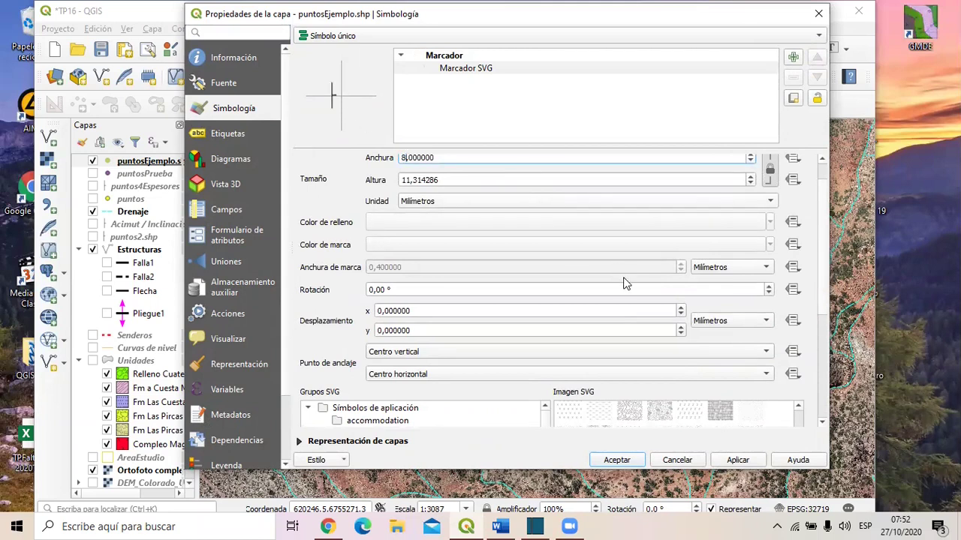
# Step: Set the marker's displacement to x 3,4 and y 0,4 millimetres
pyautogui.click(681, 309)
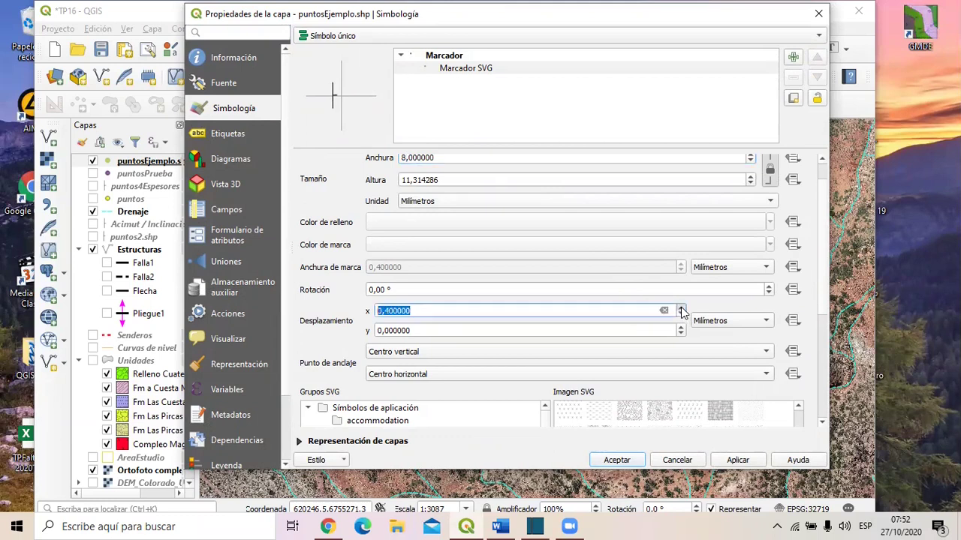
pyautogui.click(681, 309)
pyautogui.click(681, 309)
pyautogui.click(681, 310)
pyautogui.click(681, 309)
pyautogui.click(681, 310)
pyautogui.click(681, 310)
pyautogui.click(681, 309)
pyautogui.click(681, 309)
pyautogui.click(680, 330)
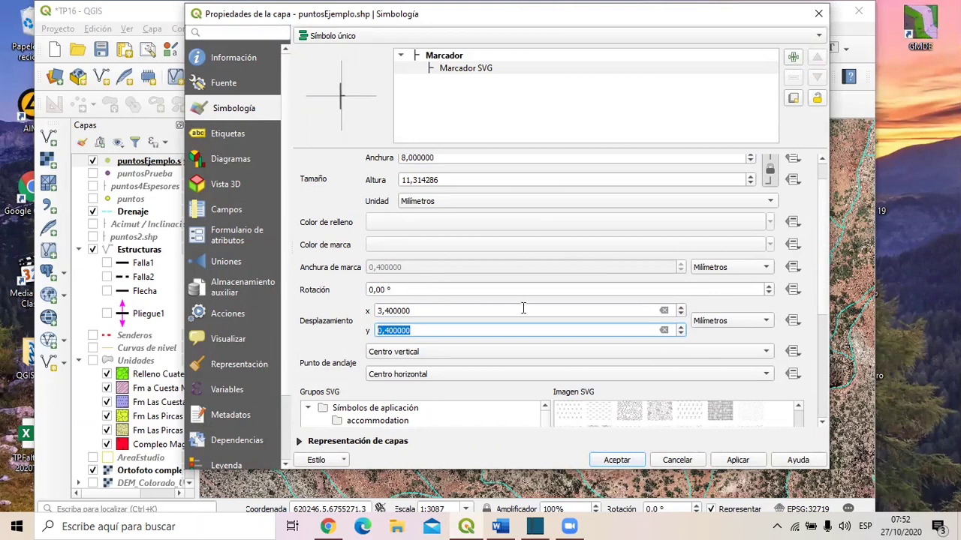
# Step: Define the marker's rotation by the Acimut field and accept the layer properties
pyautogui.click(793, 290)
pyautogui.moveTo(785, 370)
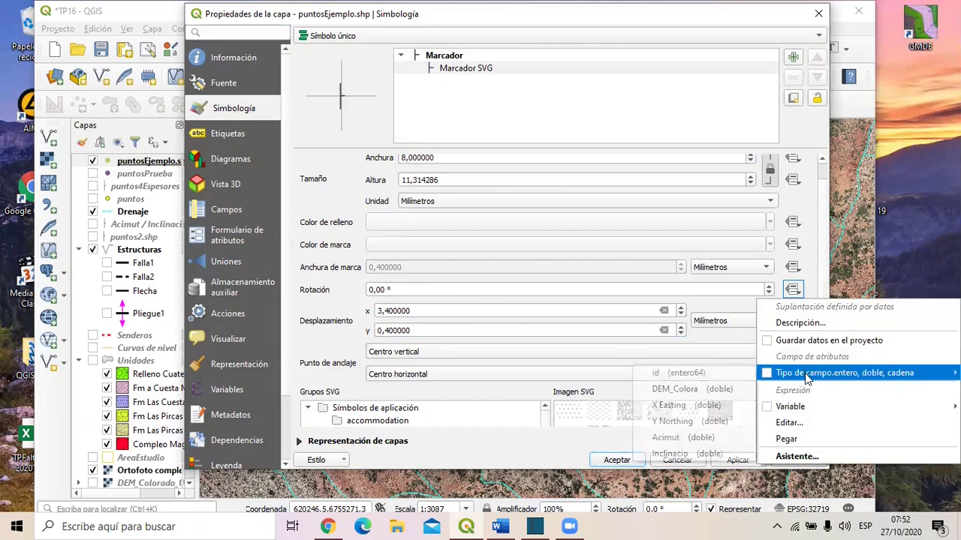
pyautogui.click(684, 439)
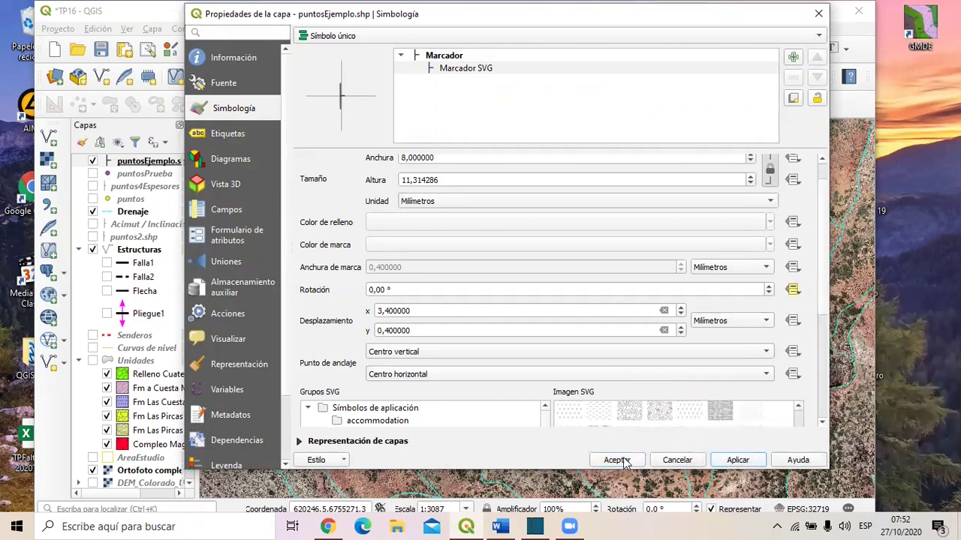
pyautogui.click(616, 461)
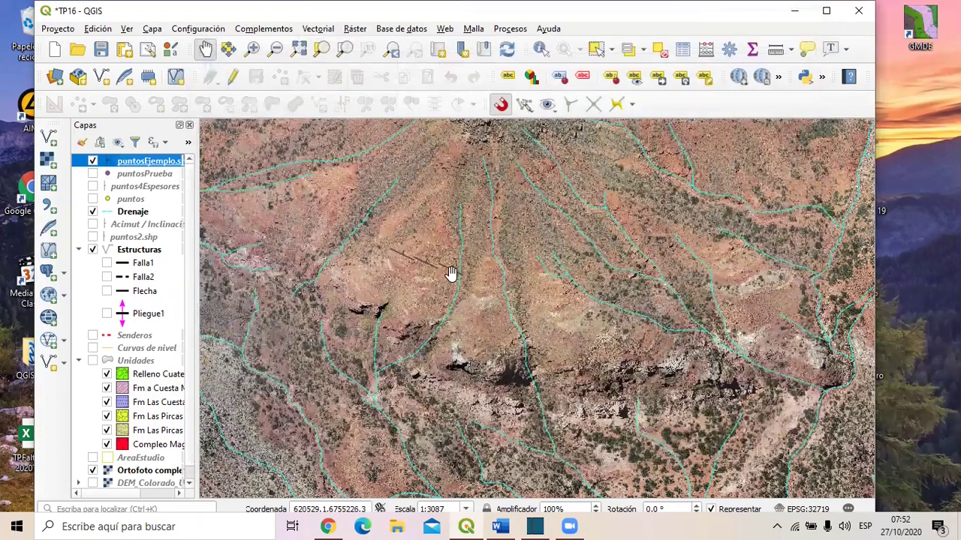
pyautogui.scroll(1, 450, 274)
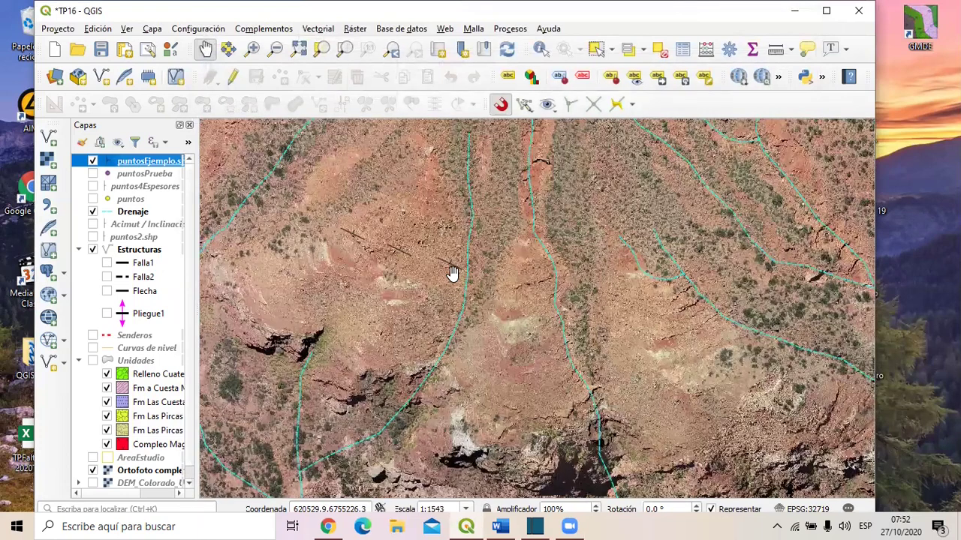
pyautogui.scroll(-1, 452, 274)
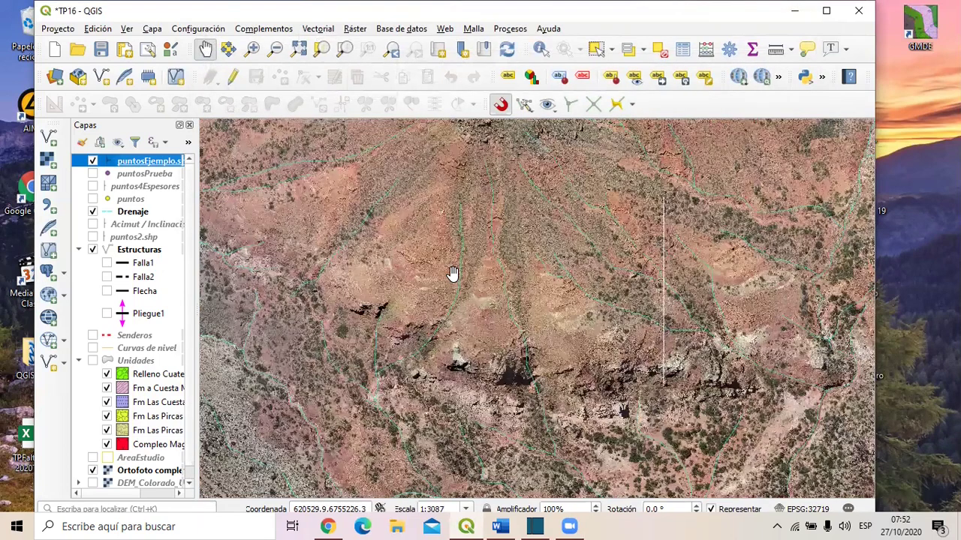
# Step: Show the puntos2.shp and Acimut / Inclinacion layers and move puntosEjemplo below puntos4Espesores in the layer order
pyautogui.click(92, 237)
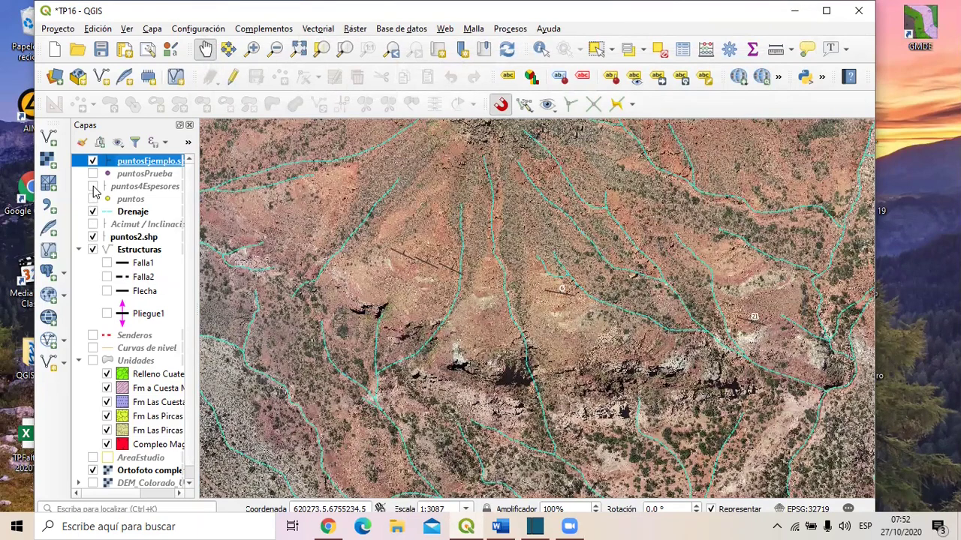
pyautogui.moveTo(128, 161); pyautogui.dragTo(102, 192)
pyautogui.click(93, 224)
# Step: Examine the attribute tables of puntos2.shp and Acimut / Inclinacion and their dip symbols across the map
pyautogui.click(127, 238)
pyautogui.rightClick(127, 239)
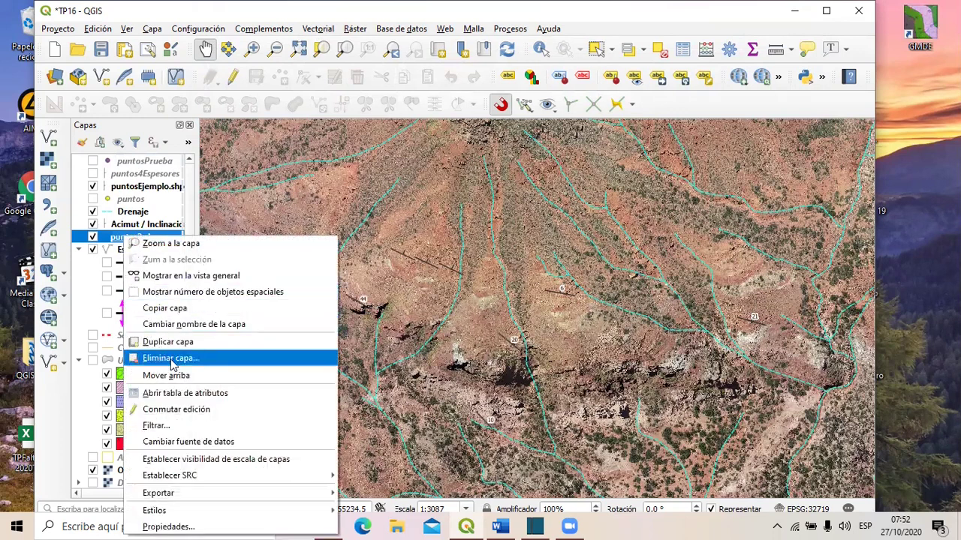
pyautogui.click(172, 393)
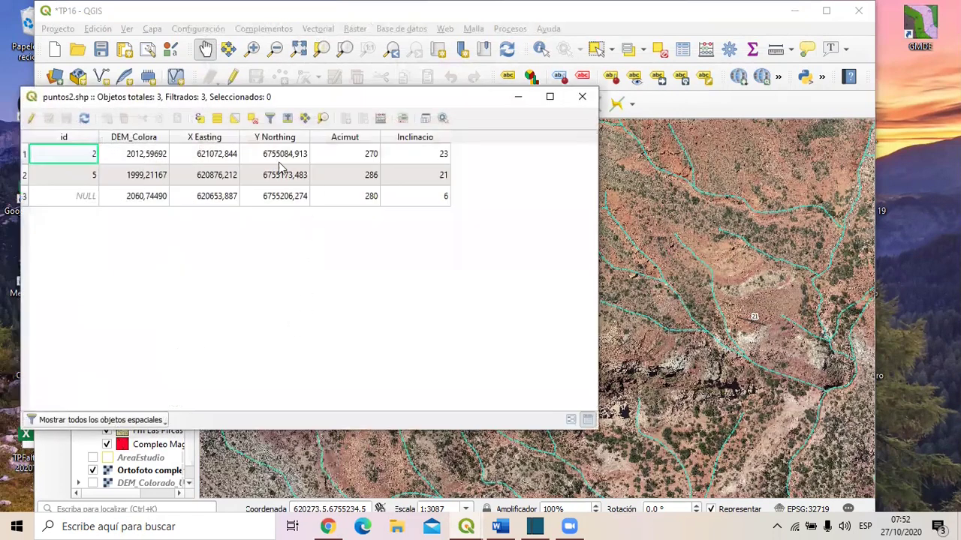
pyautogui.click(581, 96)
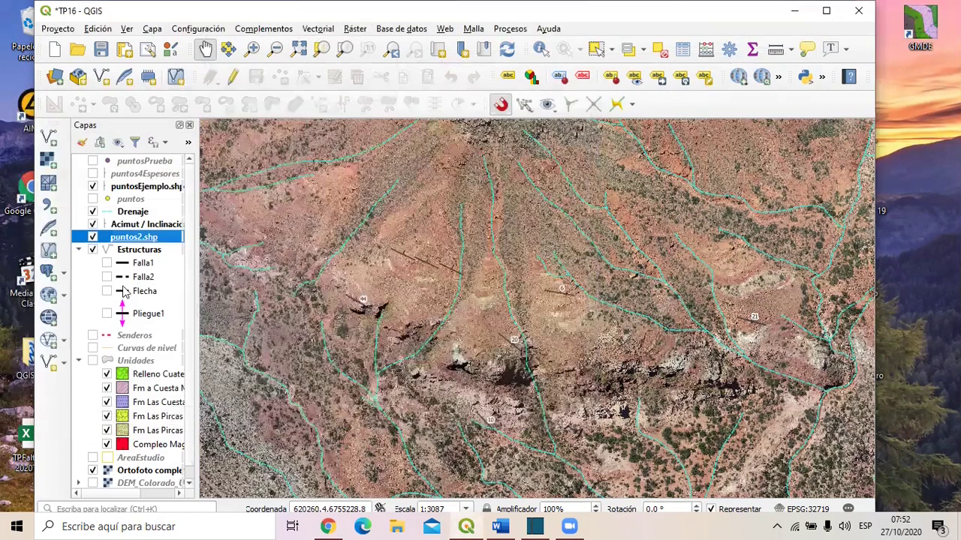
pyautogui.click(127, 225)
pyautogui.rightClick(126, 225)
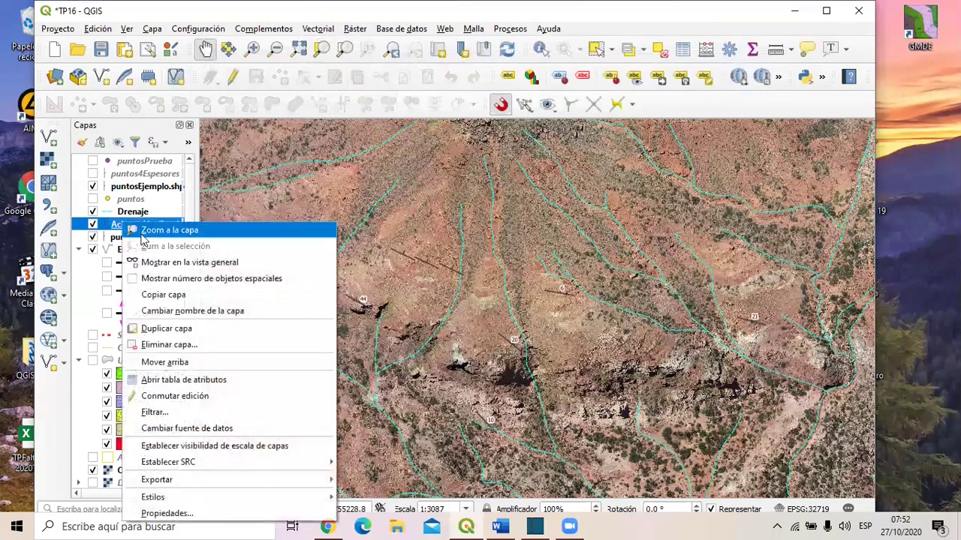
pyautogui.click(171, 379)
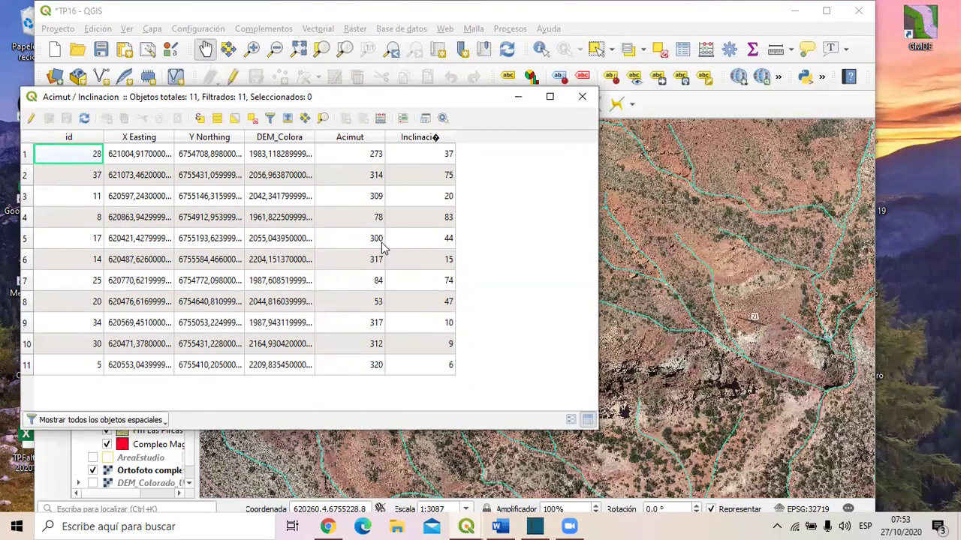
pyautogui.click(581, 96)
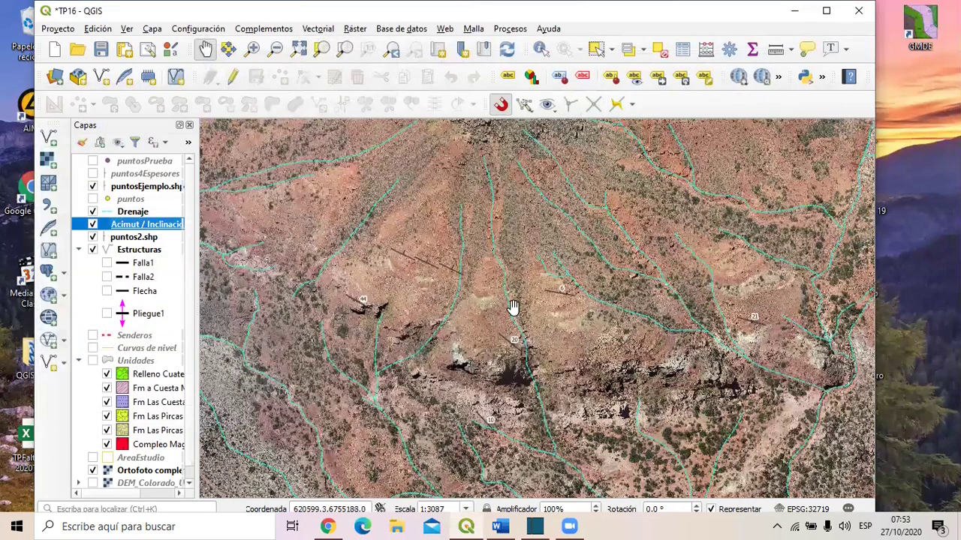
pyautogui.scroll(-1, 551, 332)
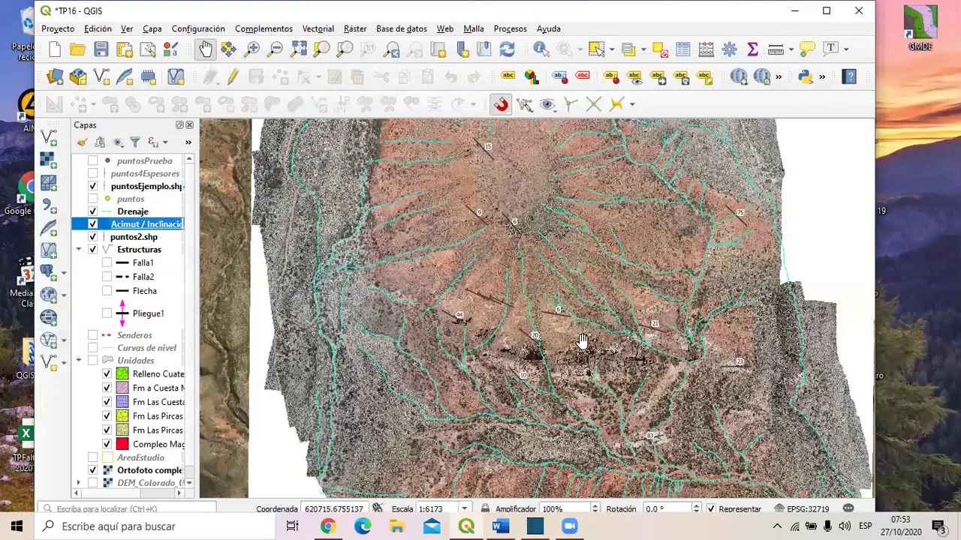
pyautogui.moveTo(551, 333); pyautogui.dragTo(432, 323)
pyautogui.moveTo(514, 344); pyautogui.dragTo(511, 336)
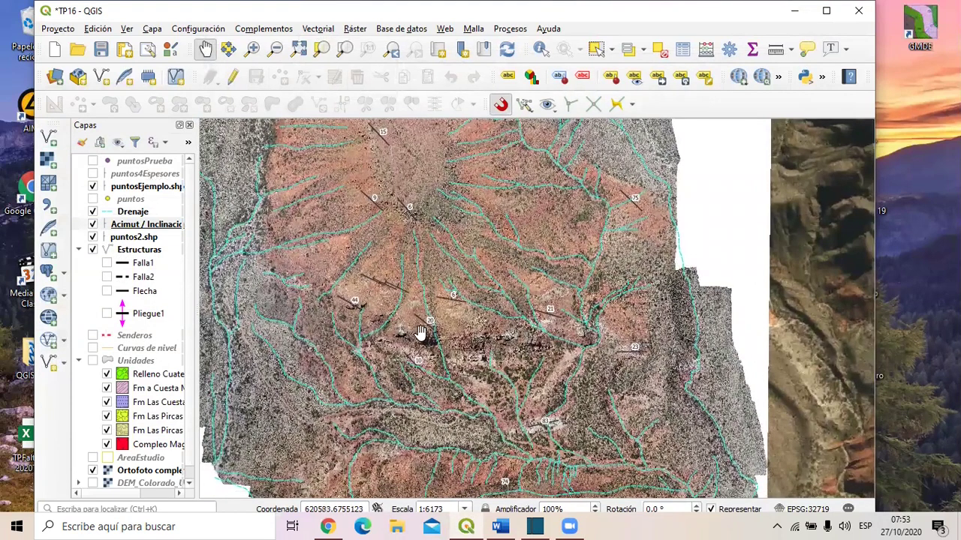
# Step: Turn on simple labels for the puntosEjemplo layer, using the Inclinacio field as the label value
pyautogui.click(114, 162)
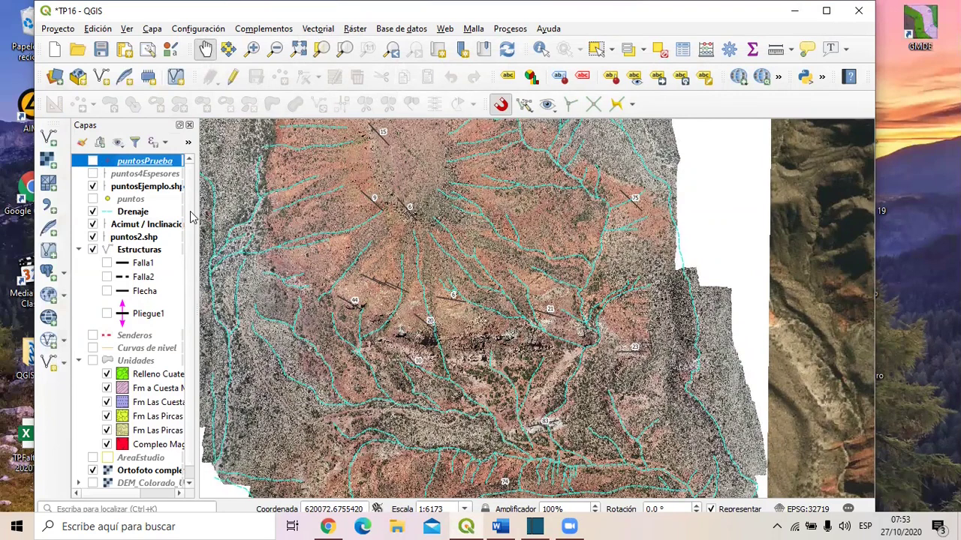
pyautogui.click(144, 187)
pyautogui.doubleClick(144, 187)
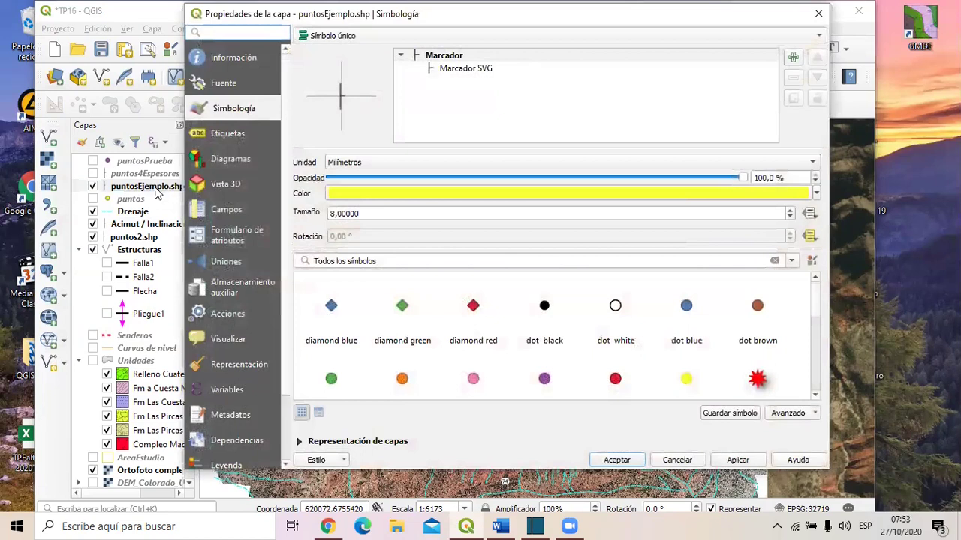
pyautogui.click(227, 134)
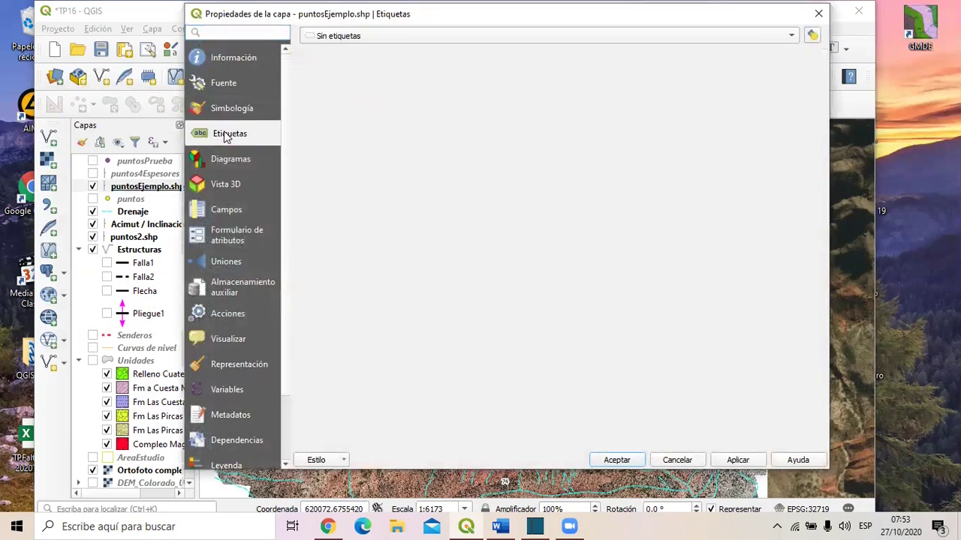
pyautogui.click(394, 38)
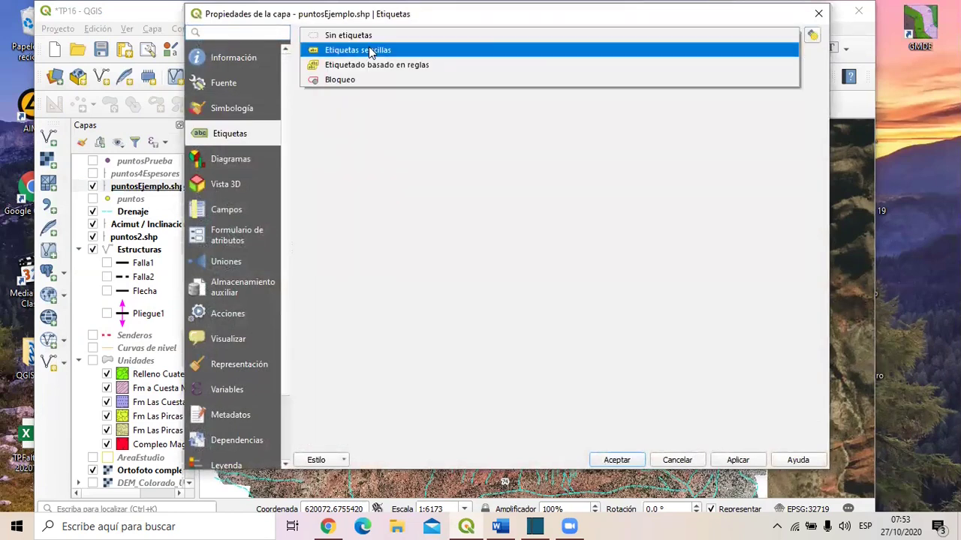
pyautogui.click(369, 50)
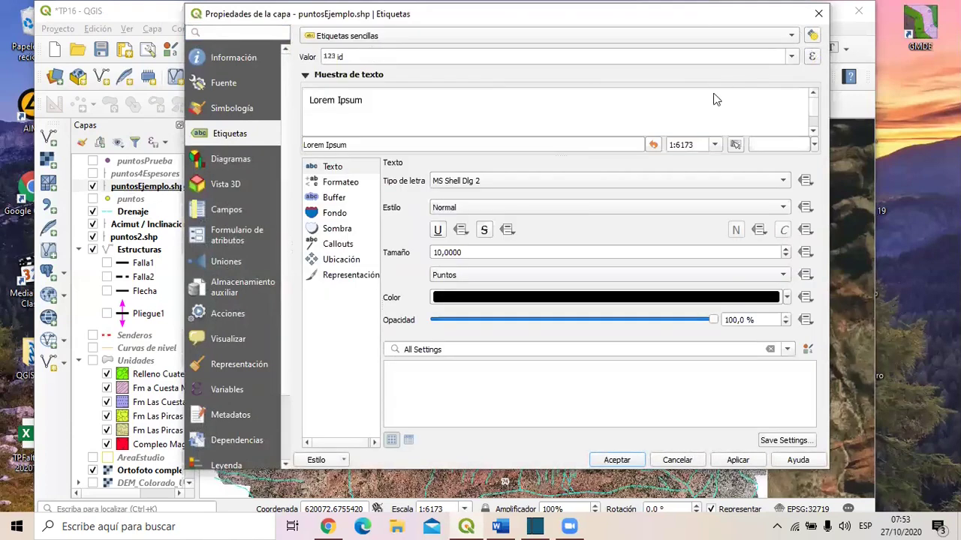
pyautogui.click(791, 56)
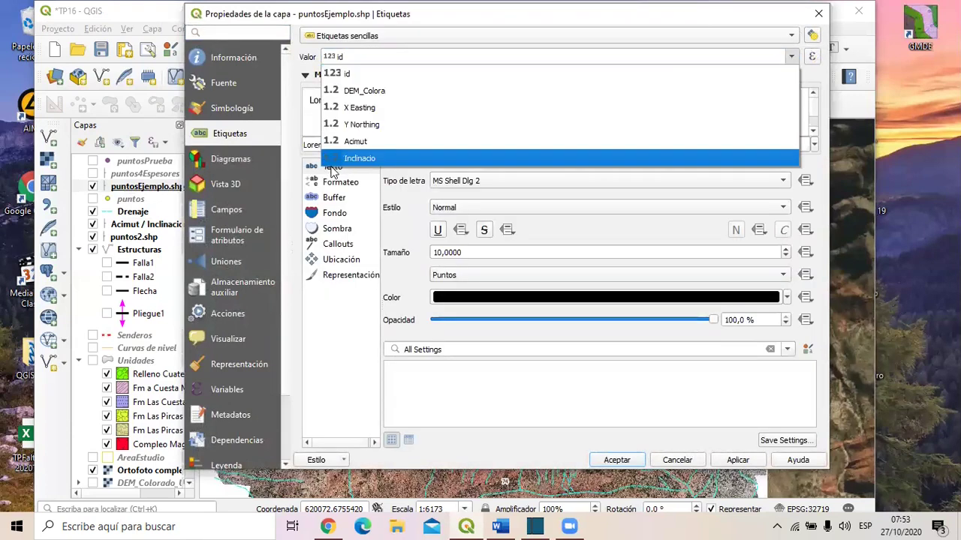
pyautogui.click(377, 158)
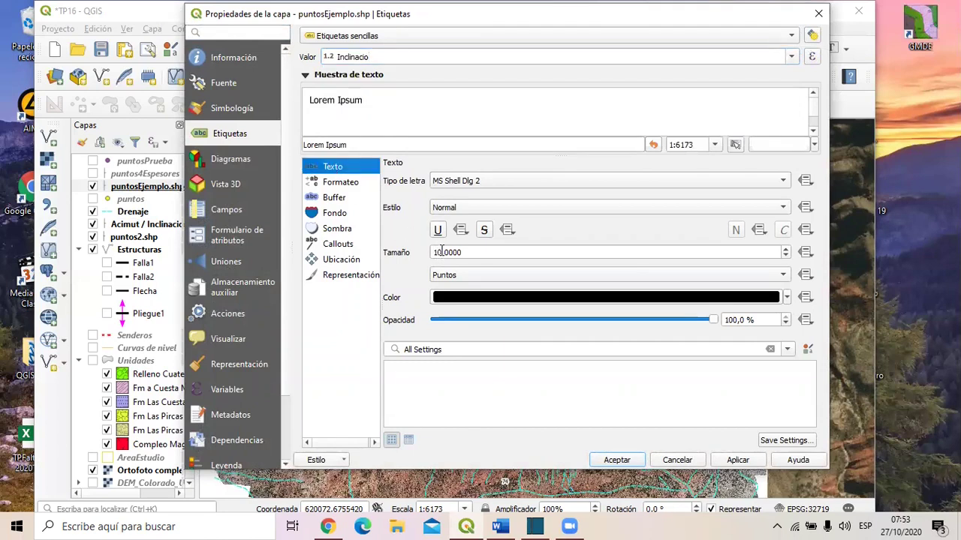
# Step: Reduce the label text size, enable the text buffer for the puntosEjemplo labels, and accept the layer properties
pyautogui.moveTo(442, 253); pyautogui.dragTo(435, 252)
pyautogui.press('BackSpace')
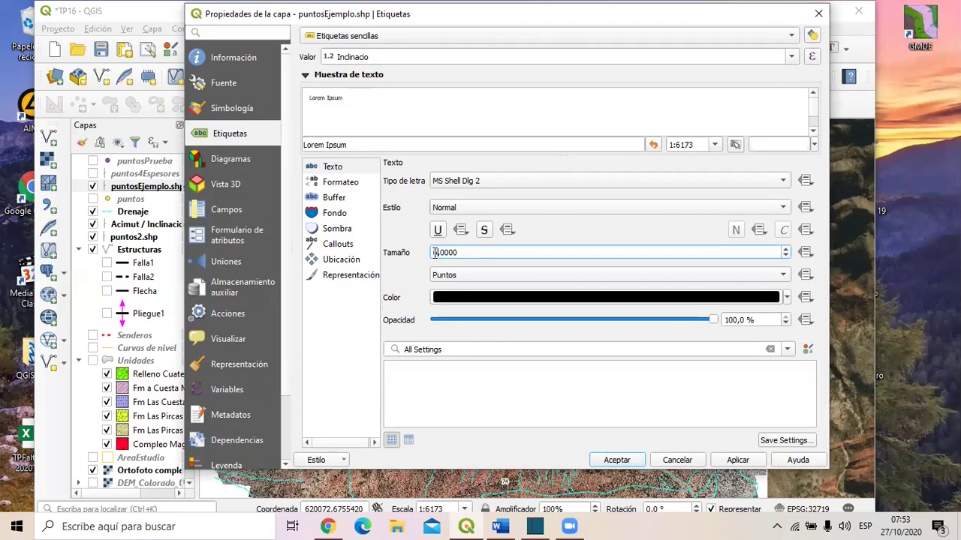
pyautogui.click(334, 200)
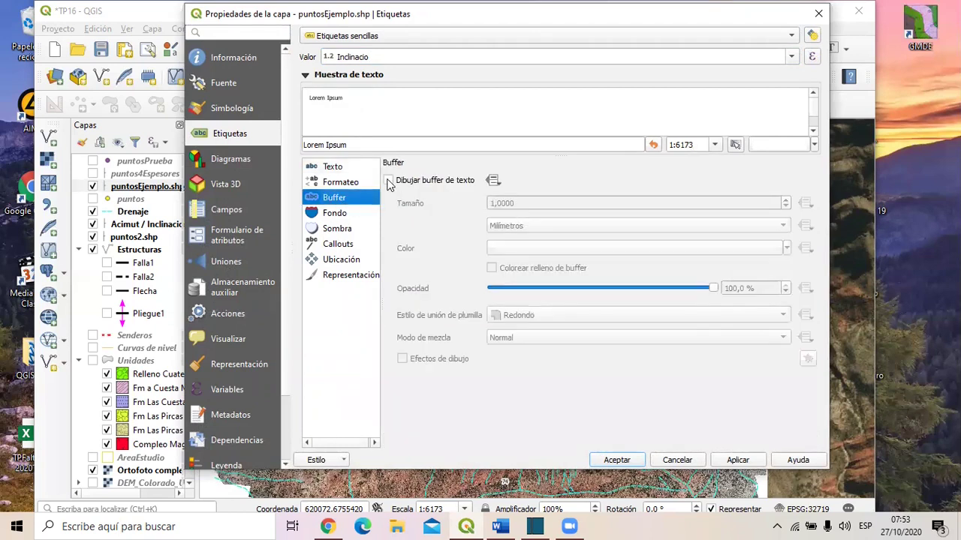
pyautogui.click(388, 181)
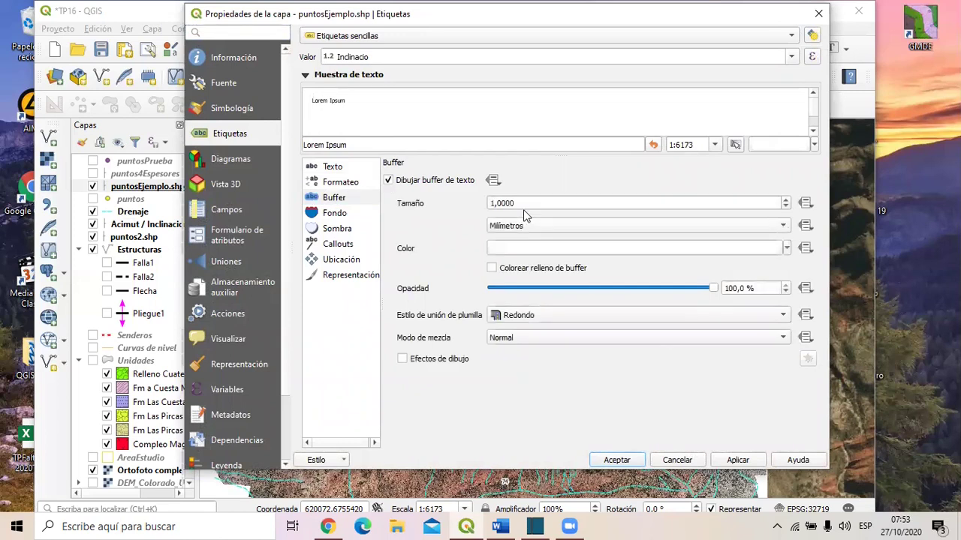
pyautogui.click(735, 459)
pyautogui.click(614, 461)
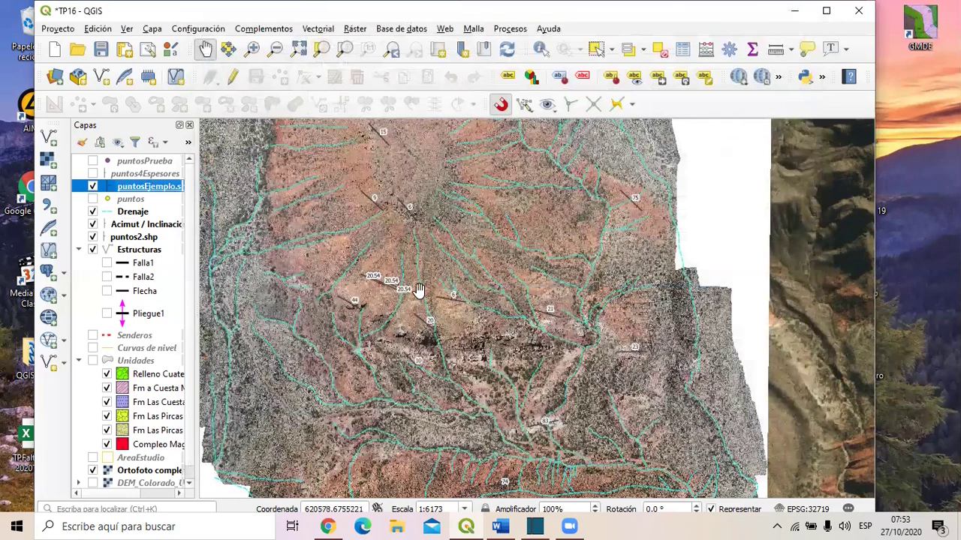
# Step: Examine the buffered Inclinacio labels and strike-and-dip symbols across the orthophoto, close up and over the whole study area
pyautogui.scroll(1, 401, 295)
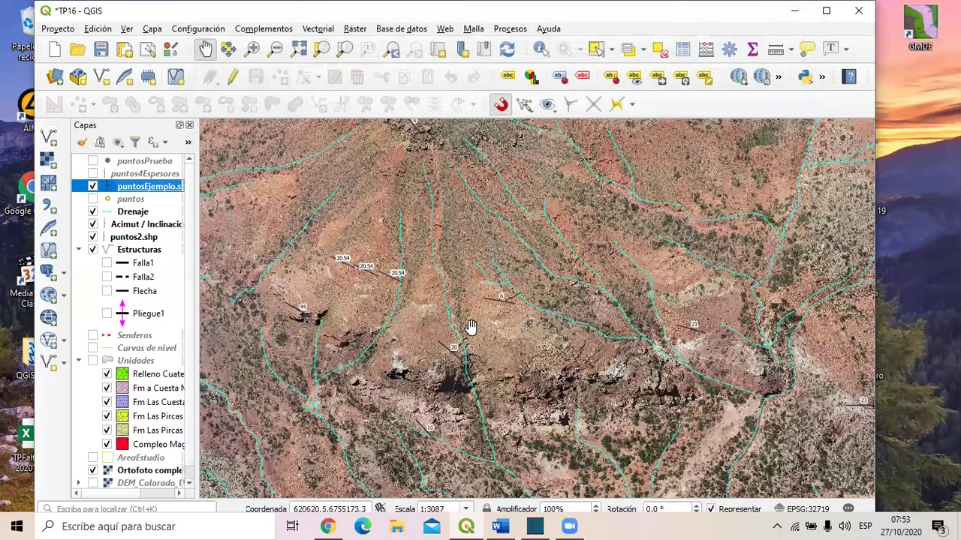
pyautogui.moveTo(398, 275); pyautogui.dragTo(382, 261)
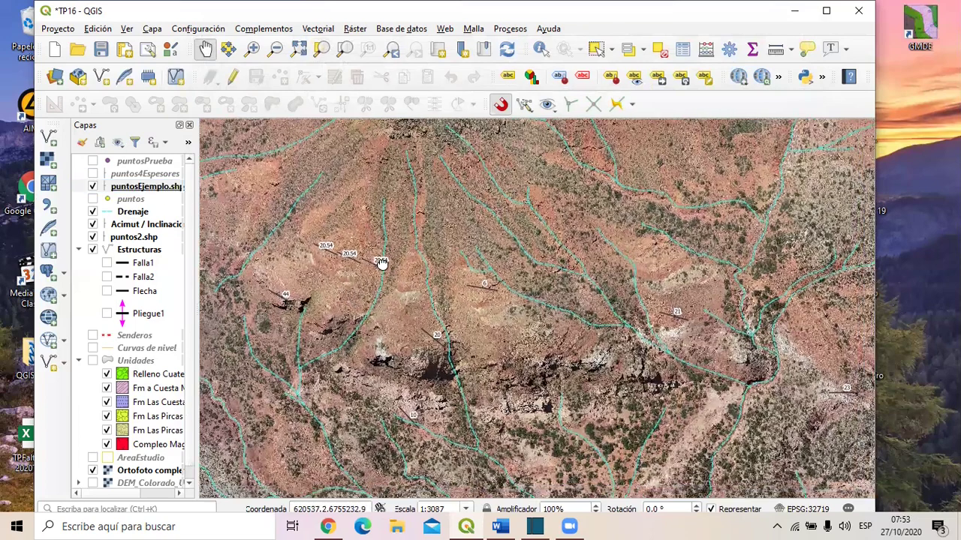
pyautogui.moveTo(565, 351); pyautogui.dragTo(553, 283)
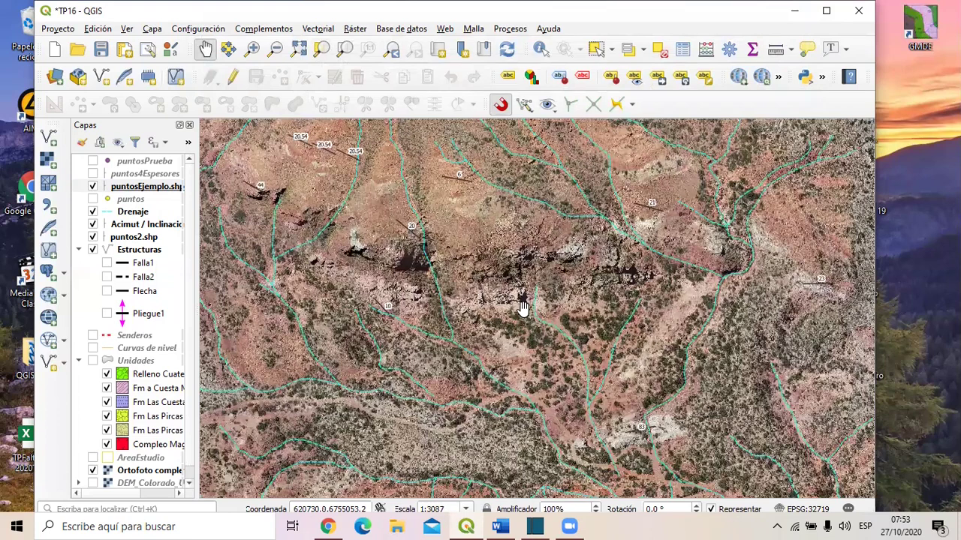
pyautogui.scroll(-2, 523, 307)
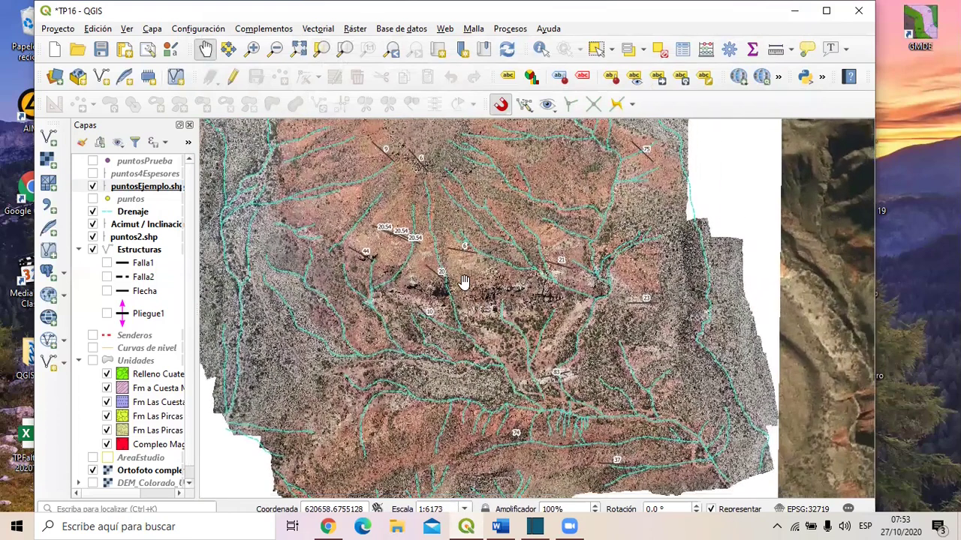
pyautogui.scroll(-2, 466, 279)
pyautogui.moveTo(465, 277); pyautogui.dragTo(484, 353)
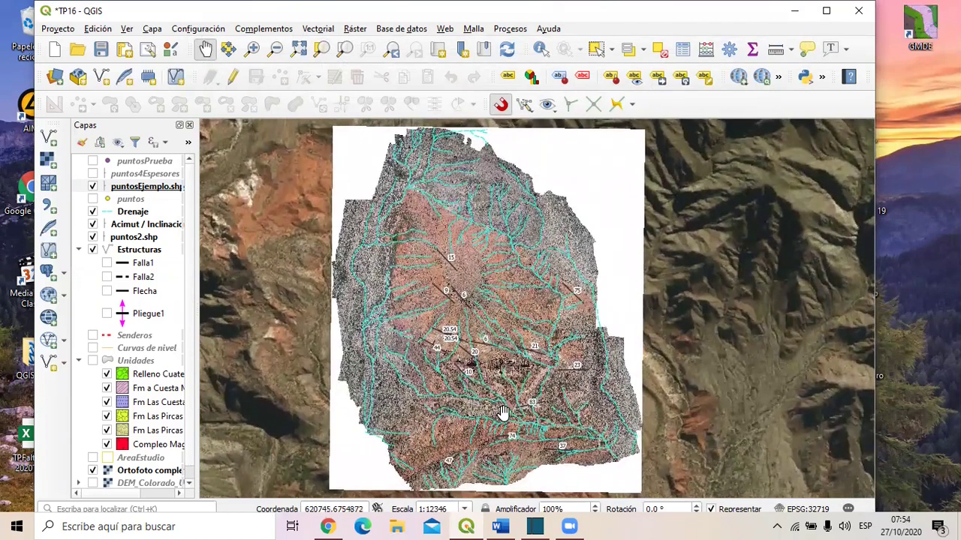
pyautogui.scroll(2, 504, 412)
pyautogui.moveTo(514, 409); pyautogui.dragTo(482, 357)
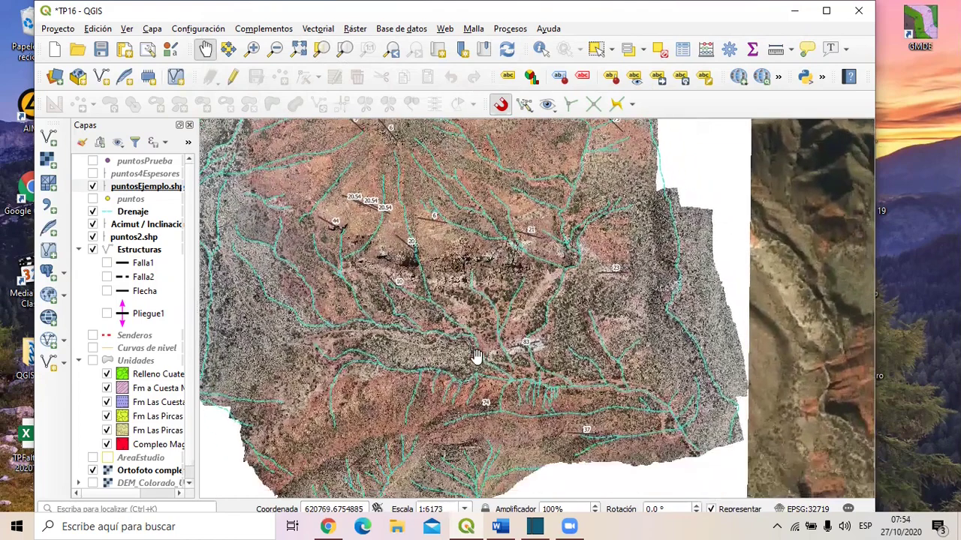
pyautogui.moveTo(562, 342); pyautogui.dragTo(597, 388)
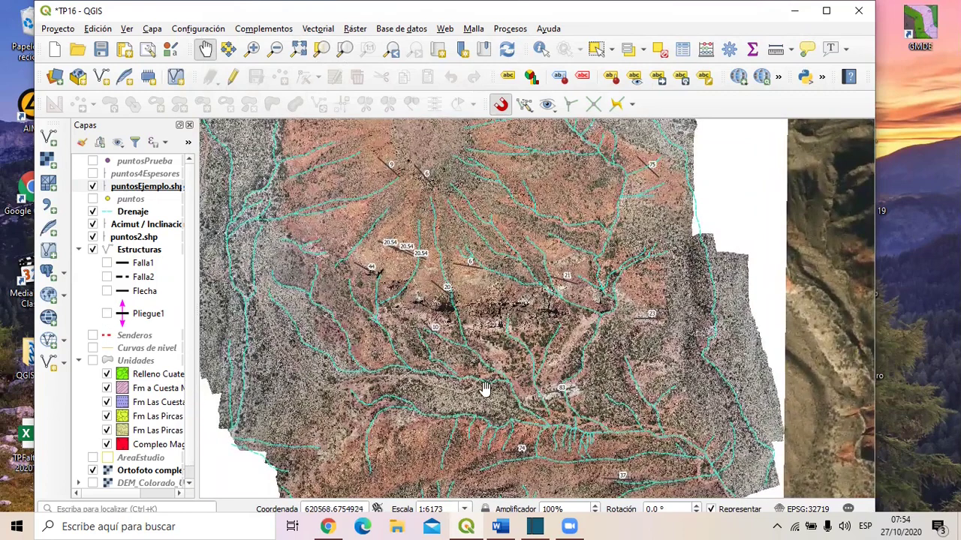
pyautogui.scroll(1, 559, 391)
pyautogui.scroll(1, 559, 391)
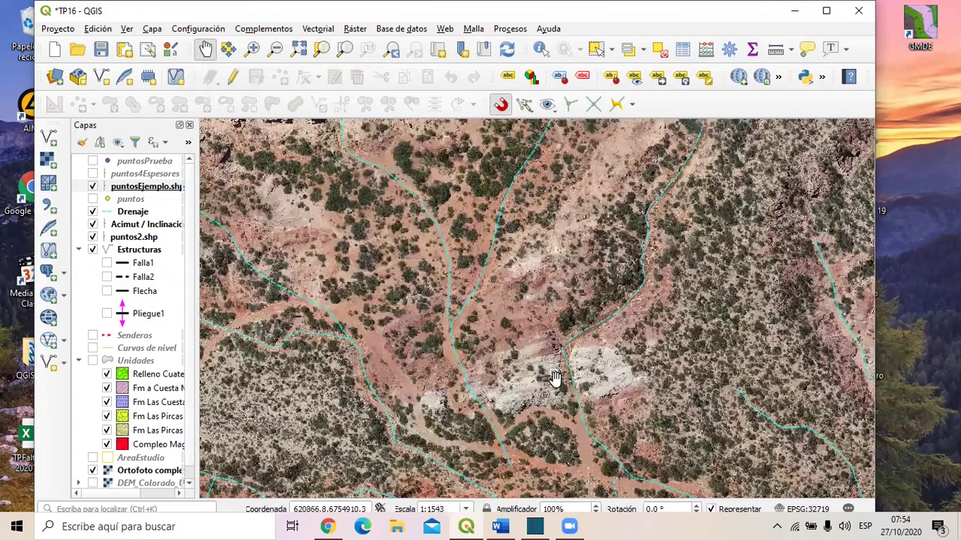
pyautogui.scroll(-1, 553, 381)
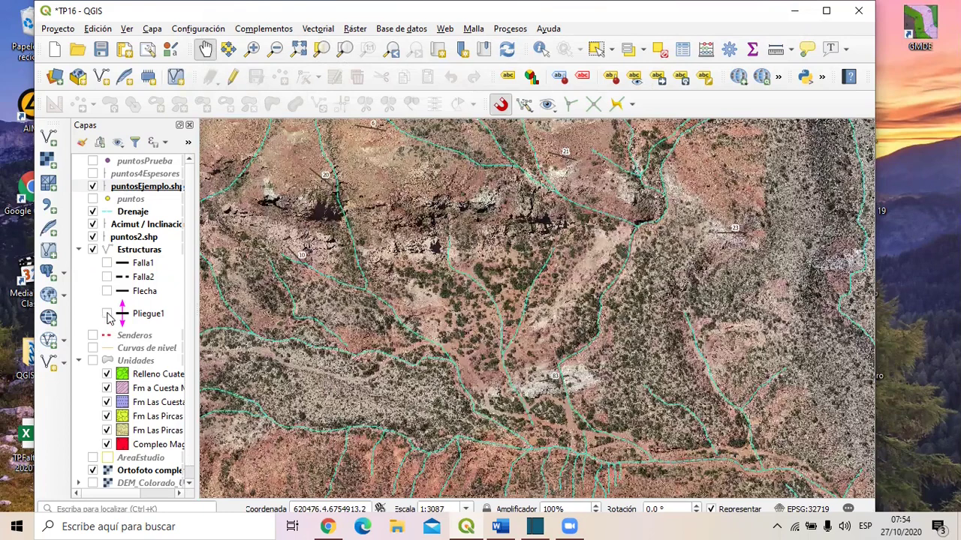
# Step: Show the Pliegue1 and Flecha categories of the Estructuras layer on the map
pyautogui.click(107, 315)
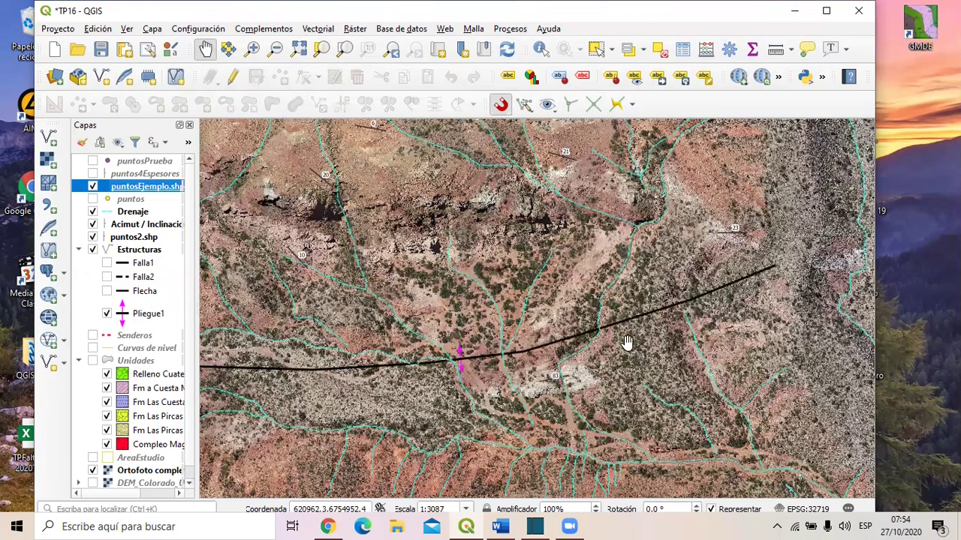
pyautogui.click(107, 291)
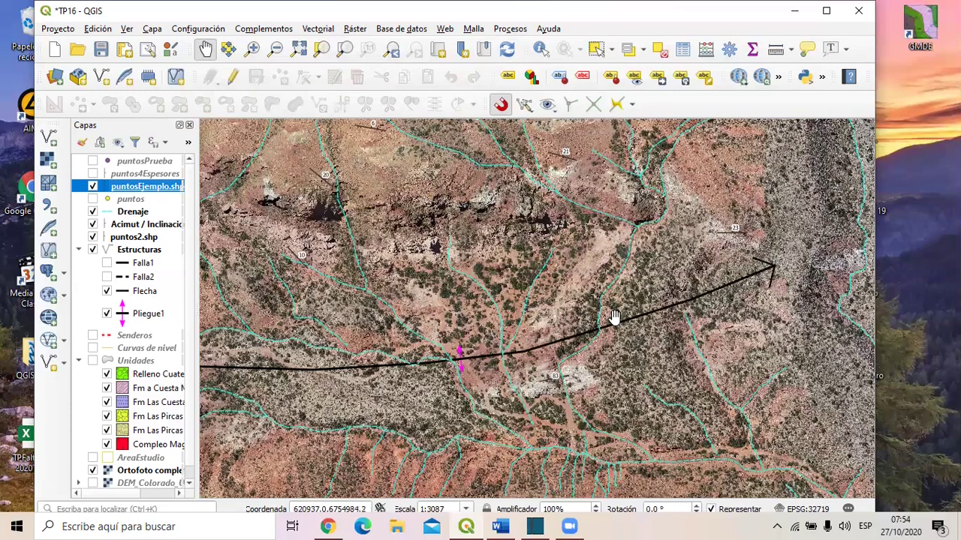
pyautogui.scroll(-1, 613, 317)
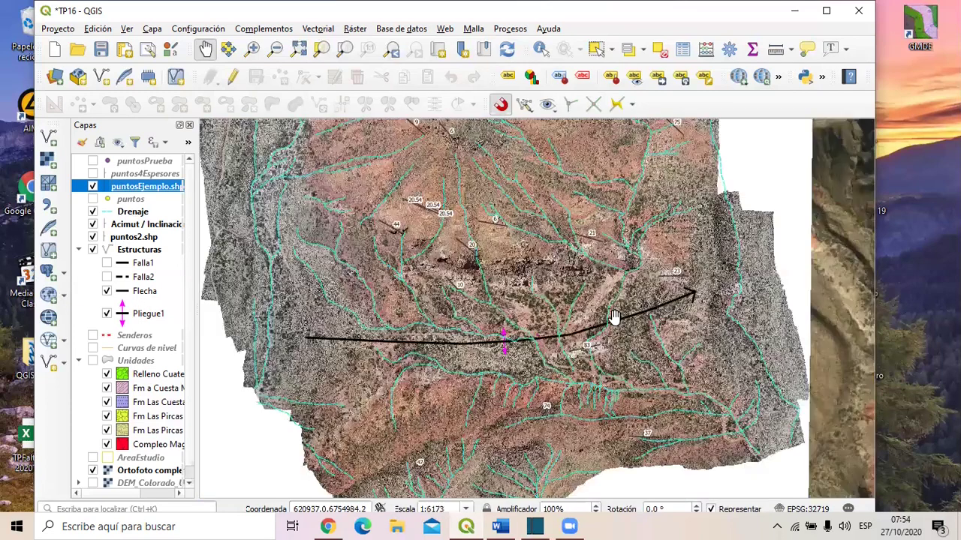
pyautogui.scroll(-1, 613, 317)
pyautogui.moveTo(618, 317); pyautogui.dragTo(574, 338)
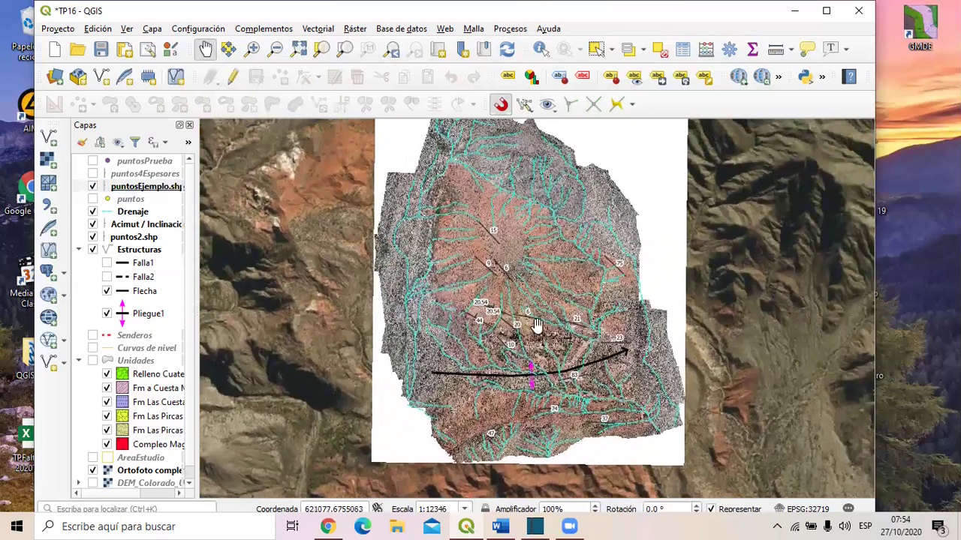
# Step: Show the Unidades layer together with the Falla1 and Falla2 categories of the Estructuras layer
pyautogui.click(92, 363)
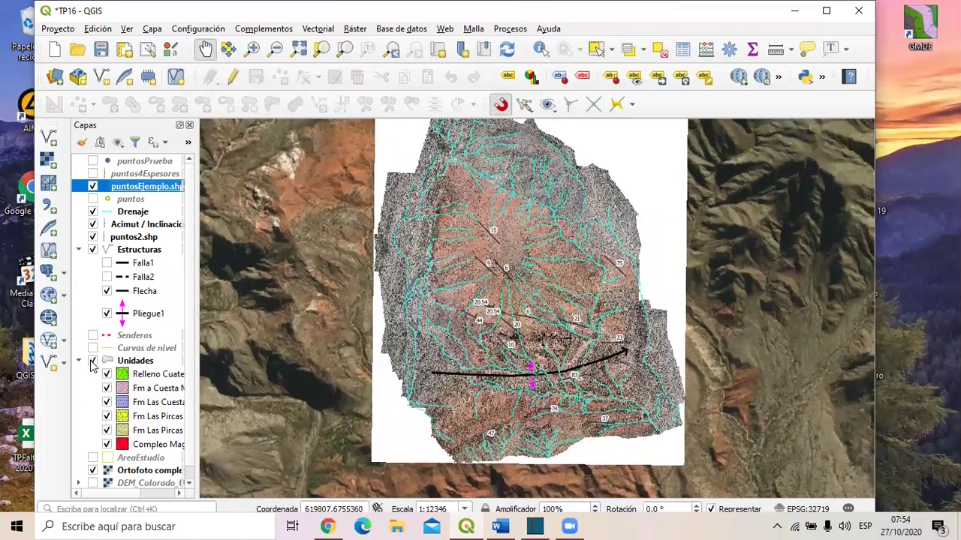
pyautogui.click(107, 263)
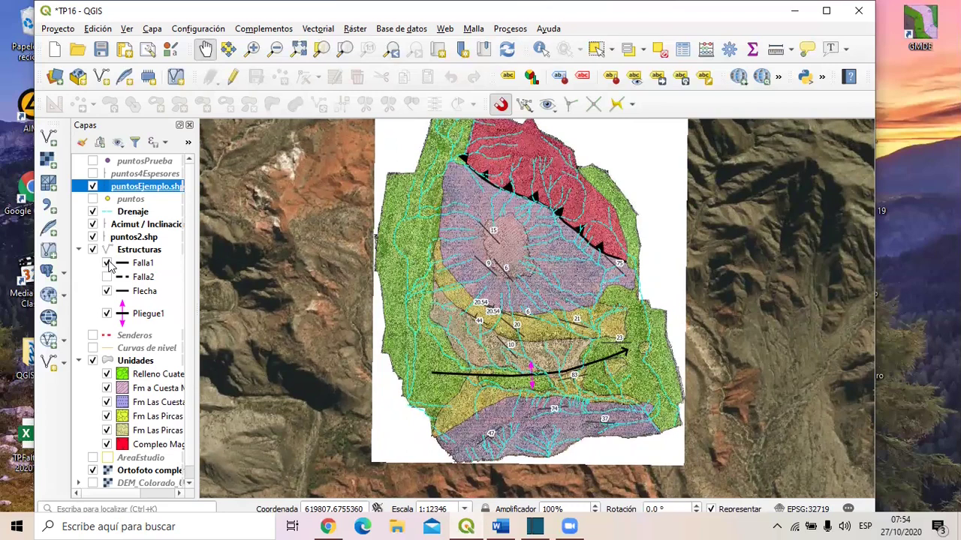
pyautogui.click(106, 276)
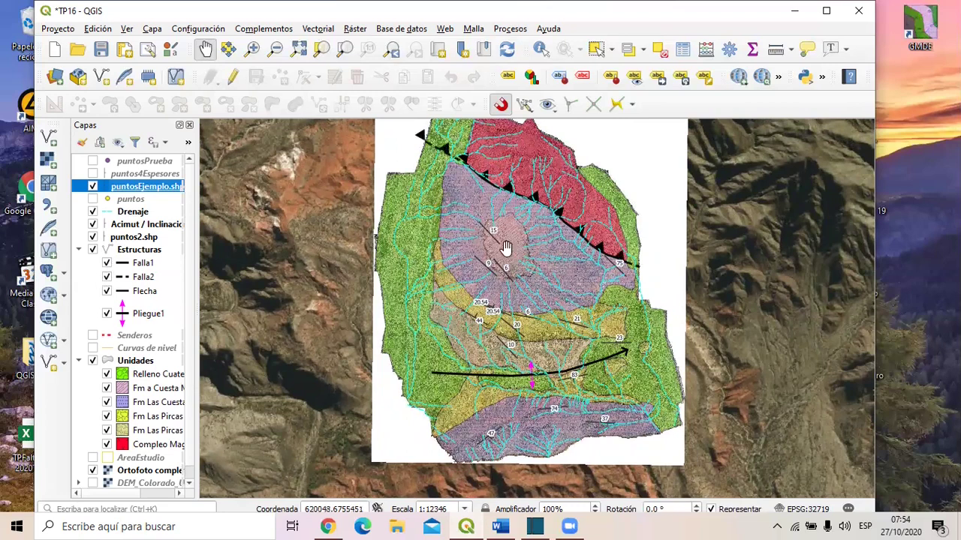
pyautogui.moveTo(557, 246); pyautogui.dragTo(544, 272)
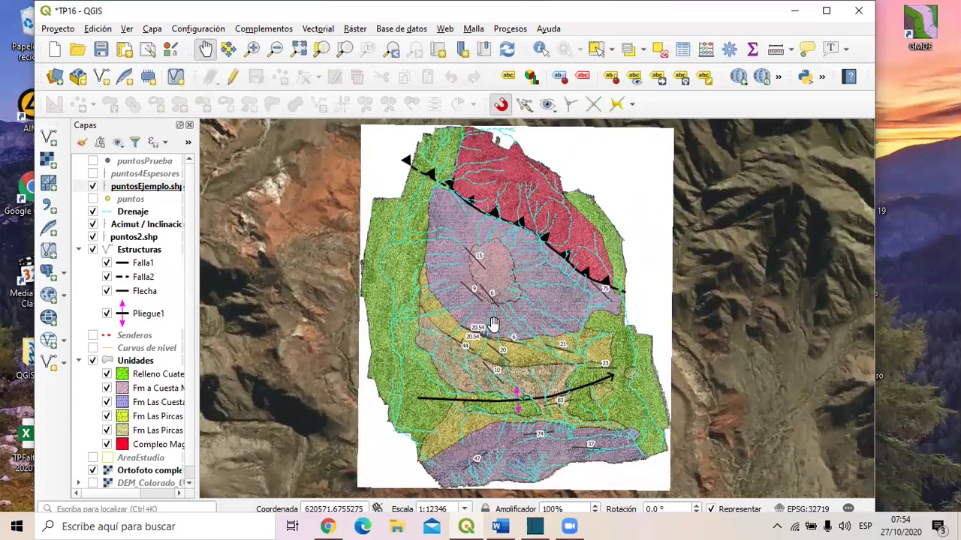
pyautogui.scroll(1, 493, 322)
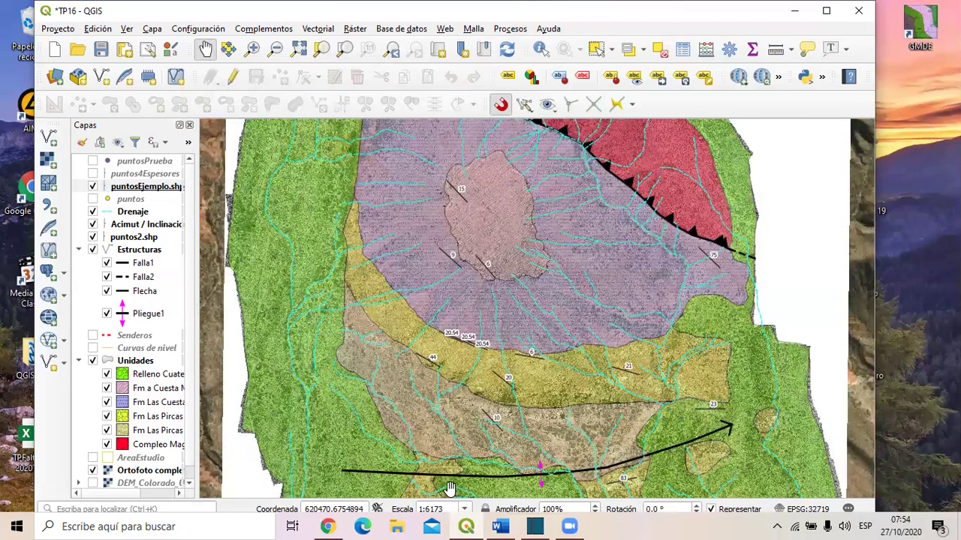
# Step: Switch to the Espesor document in Word and review the thickness formula and diagram for beds dipping against the slope
pyautogui.click(502, 526)
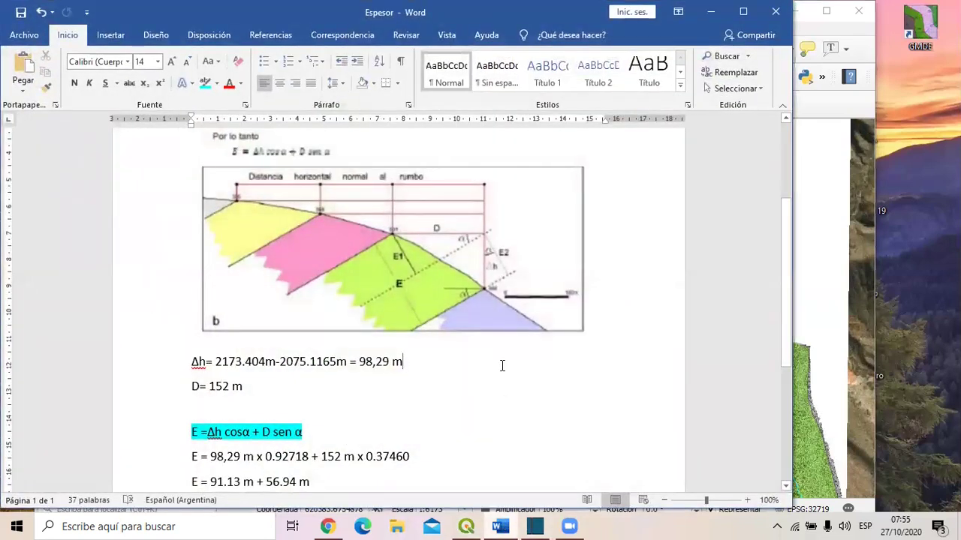
pyautogui.scroll(3, 495, 341)
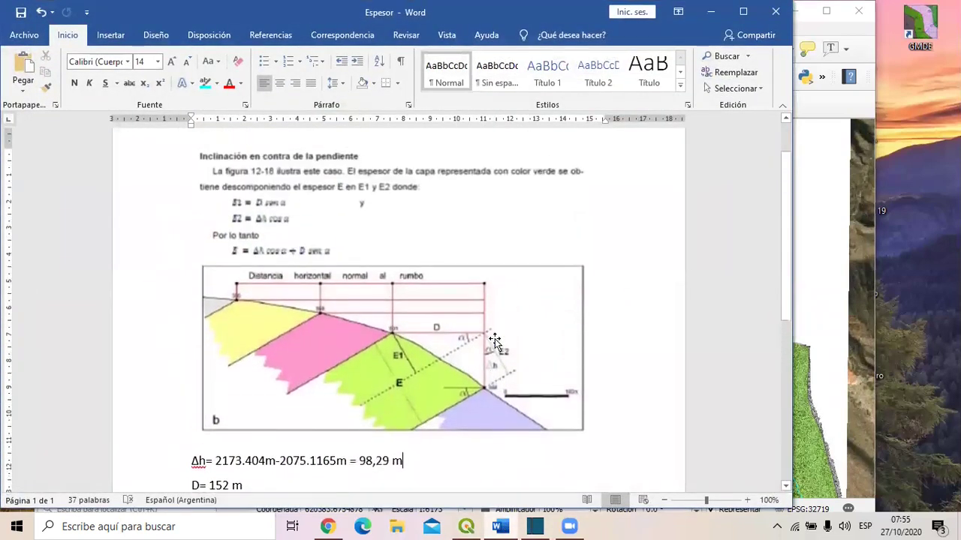